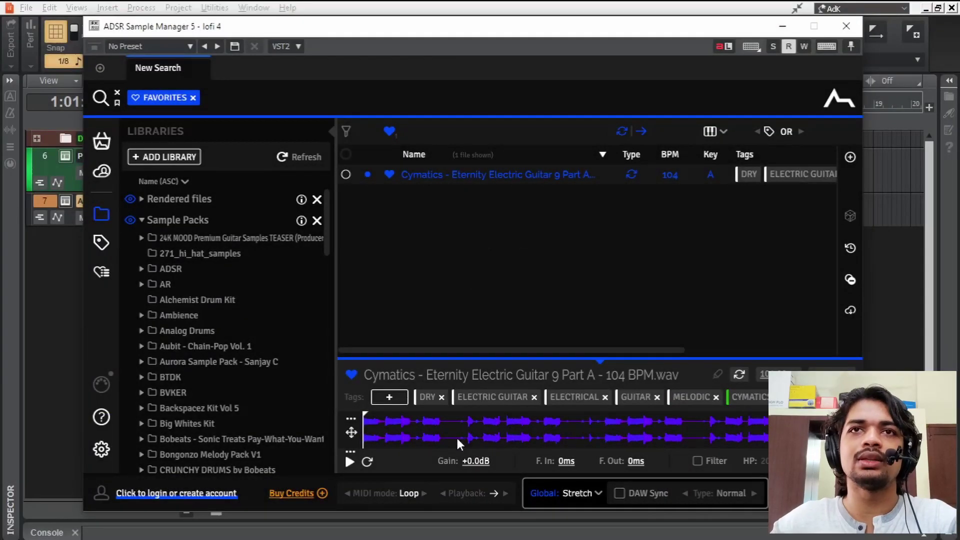
Preview the Cymatics - Eternity Electric Guitar 9 Part A loop and show its file in the containing folder
left_click(350, 461)
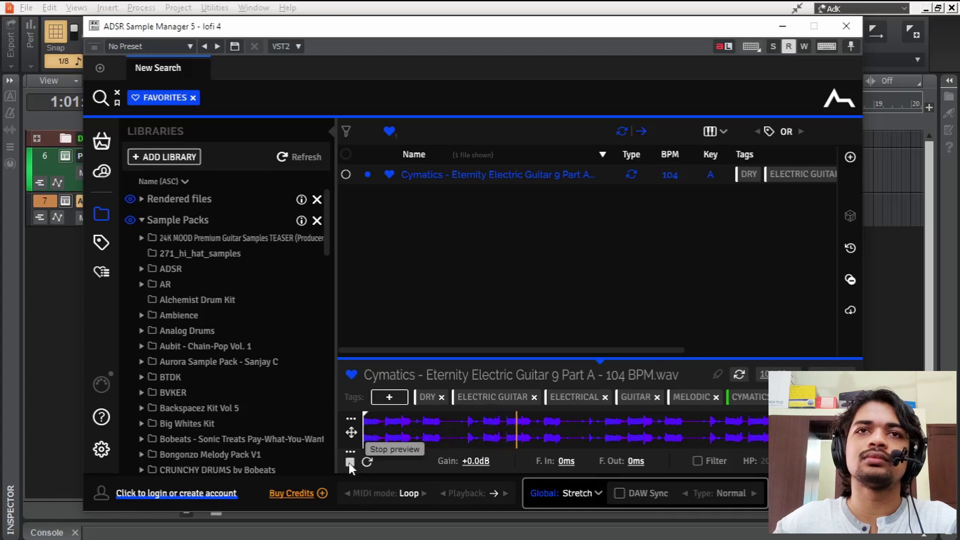
left_click(349, 462)
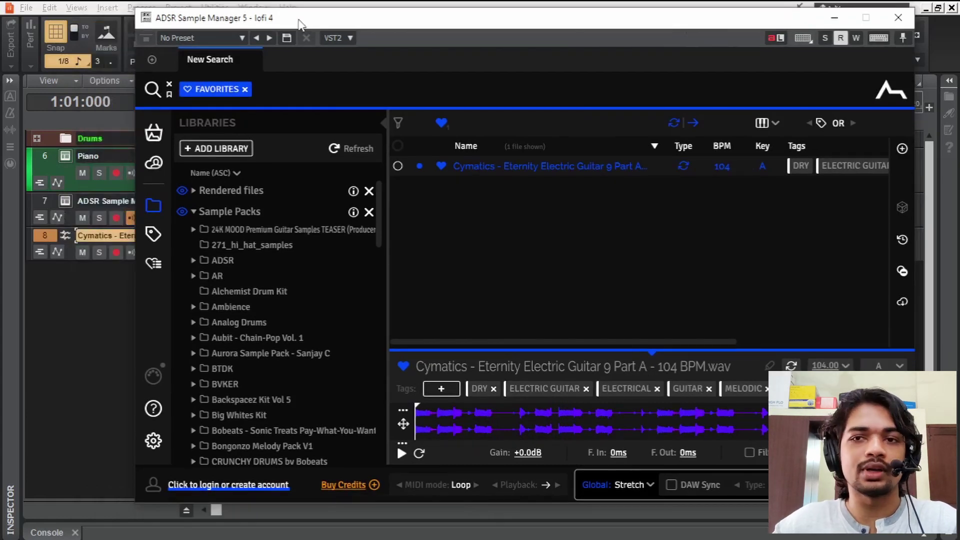
right_click(497, 168)
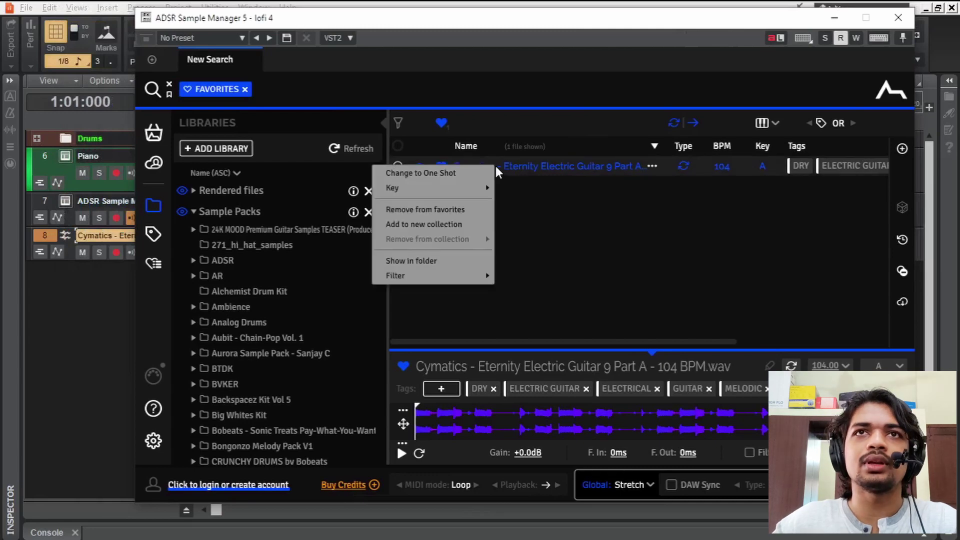
left_click(437, 261)
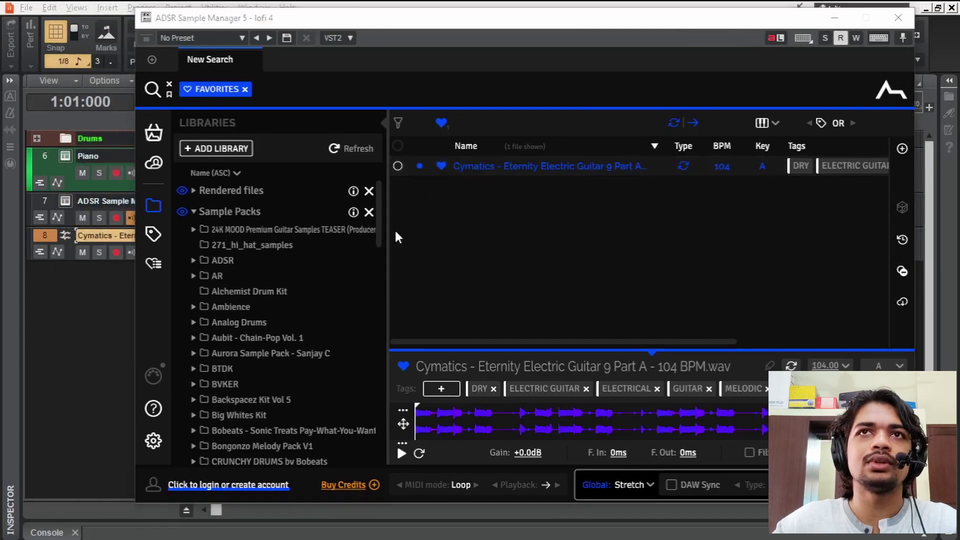
Launch KeyFinder and analyse the Eternity Electric Guitar 9 Part A audio file to detect its key
key("super")
type("key")
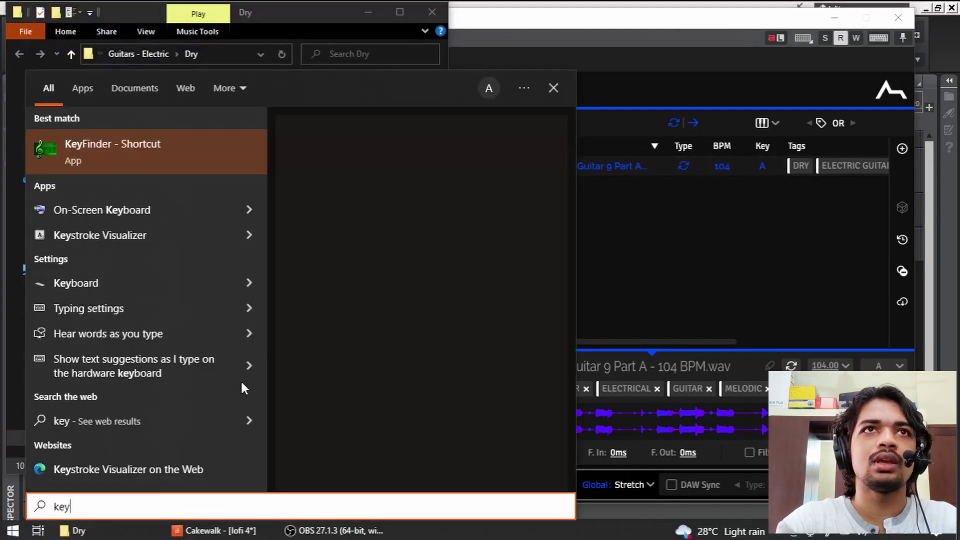
type("finder")
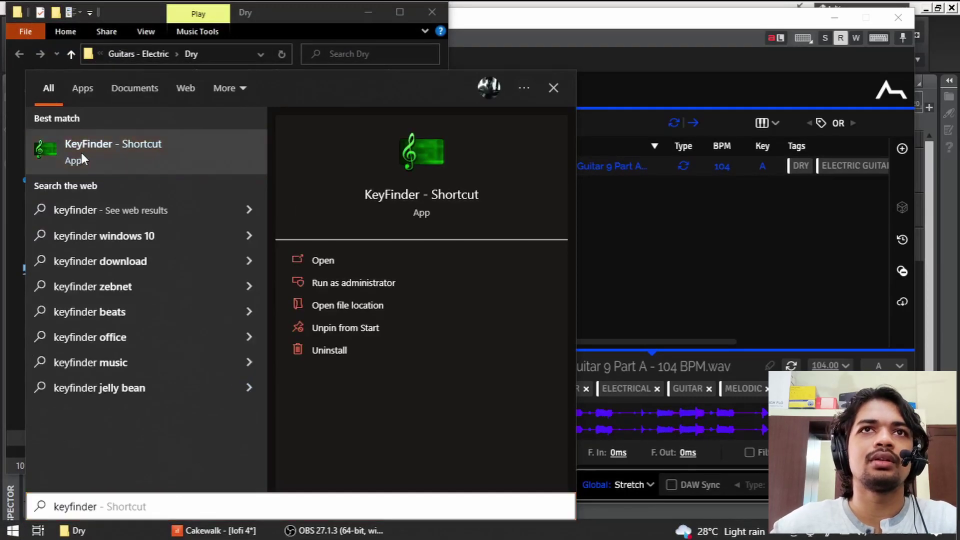
left_click(82, 152)
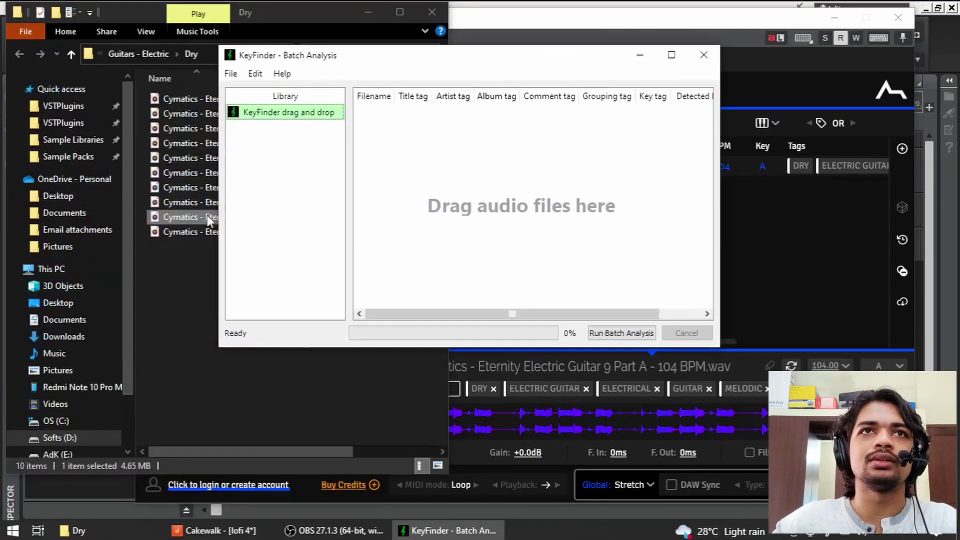
left_click_drag(395, 200, 442, 197)
left_click_drag(542, 315, 584, 315)
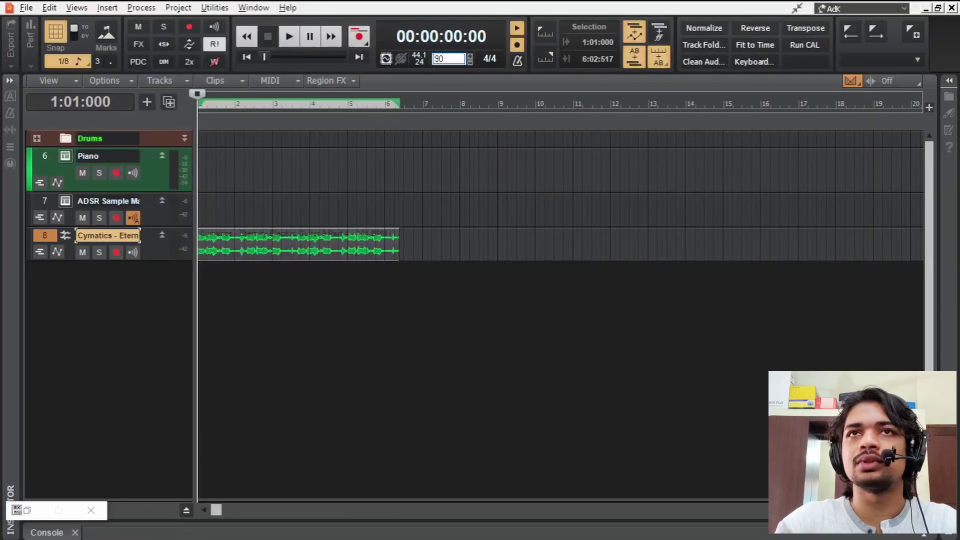
key("Return")
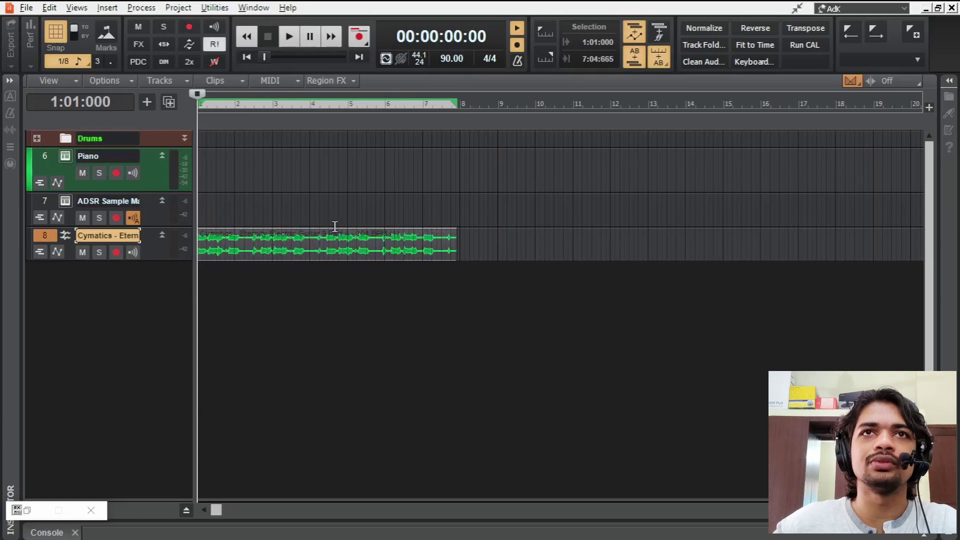
In Cakewalk, time-stretch the guitar loop clip so it ends at 9:01:000 and play it back
left_click_drag(455, 249, 498, 246)
left_click(103, 225)
key("space")
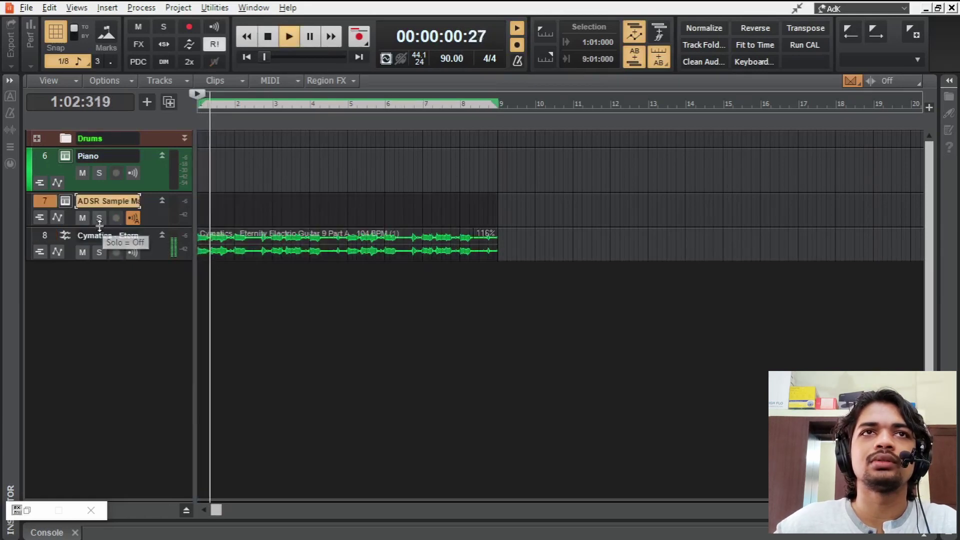
Show the guitar track's channel strip in the Inspector during playback and close the minimized ADSR Sample Manager window
left_click(46, 237)
left_click(10, 81)
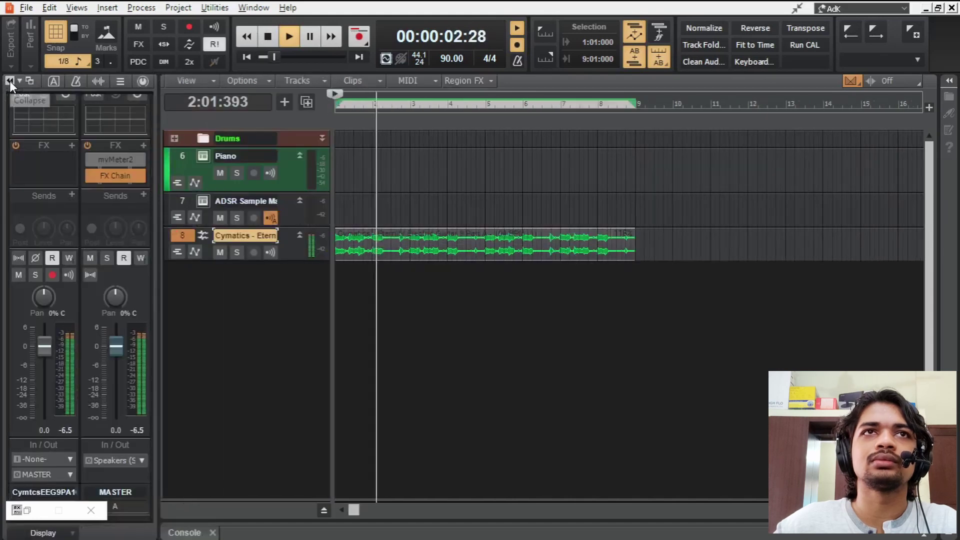
left_click(90, 510)
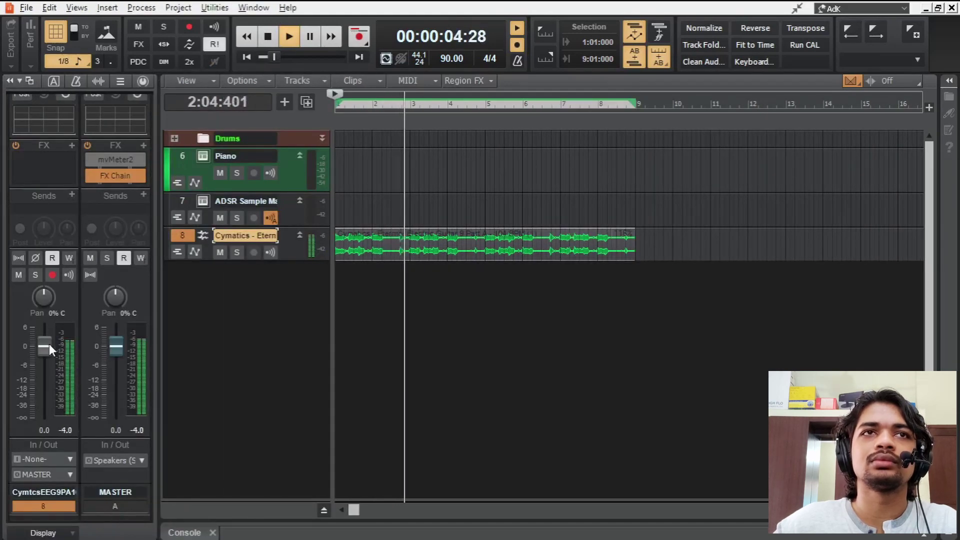
key("space")
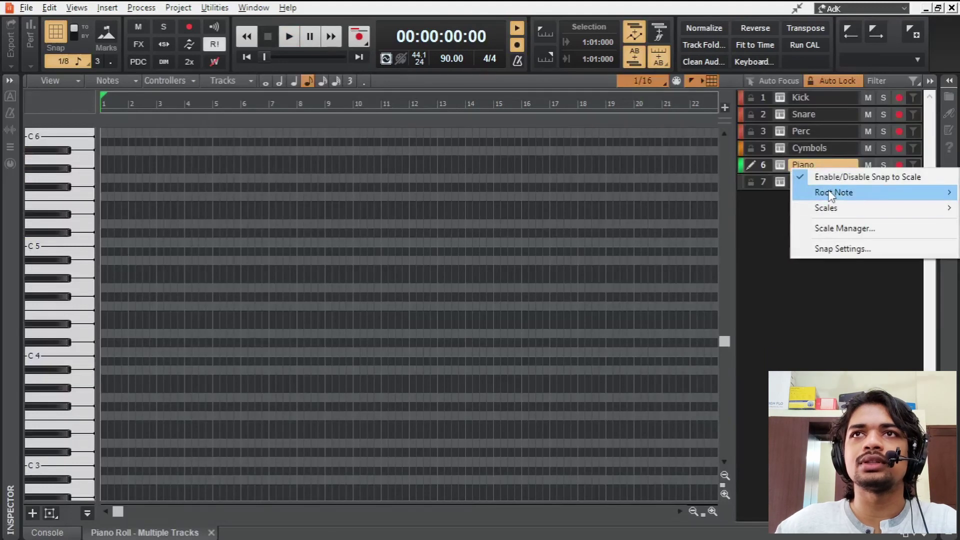
Choose a diatonic scale for the Piano track's snap to scale in the Piano Roll
mouse_move(803, 209)
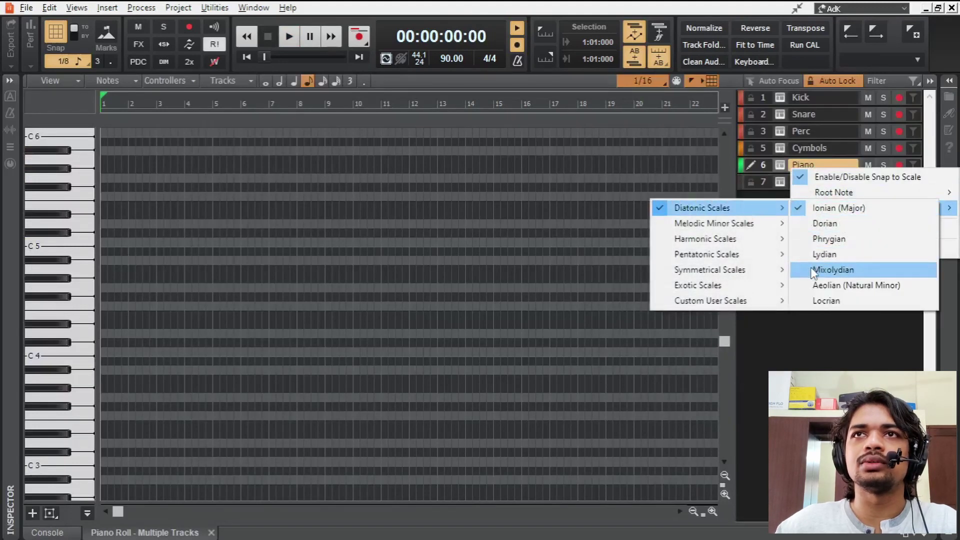
left_click(815, 269)
Draw a two-measure chord of E5, G5 and B5 from measure 1 on the Piano track and play it back
scroll(215, 315, "up", 2)
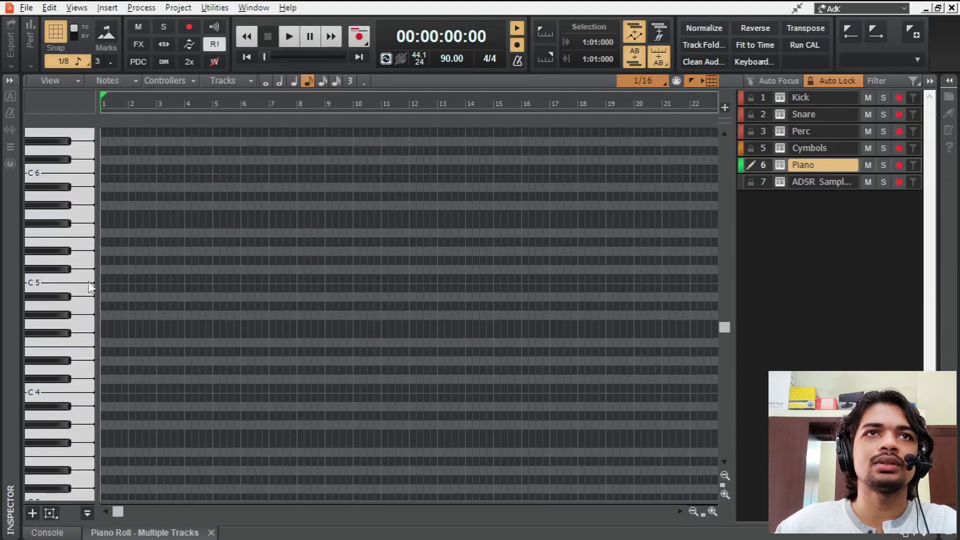
left_click(144, 241)
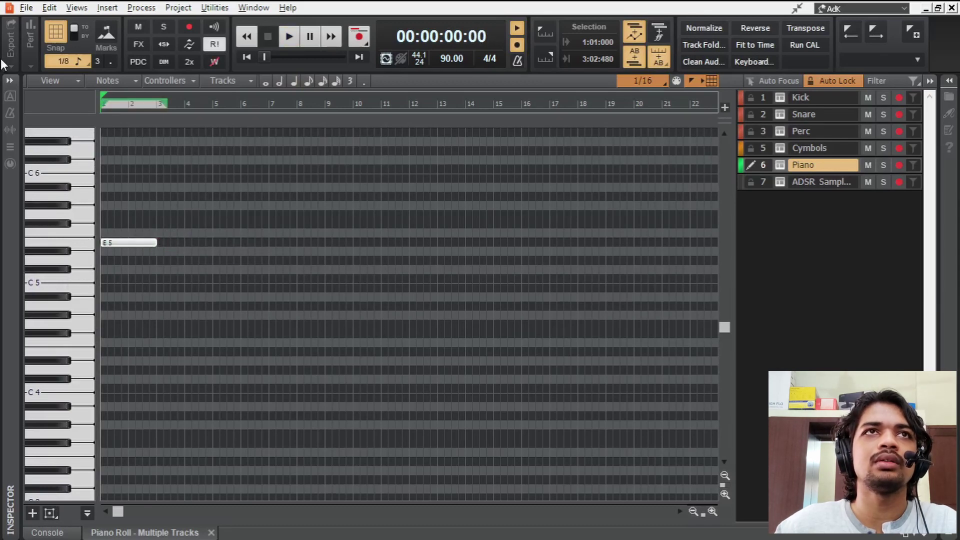
left_click_drag(293, 243, 294, 181)
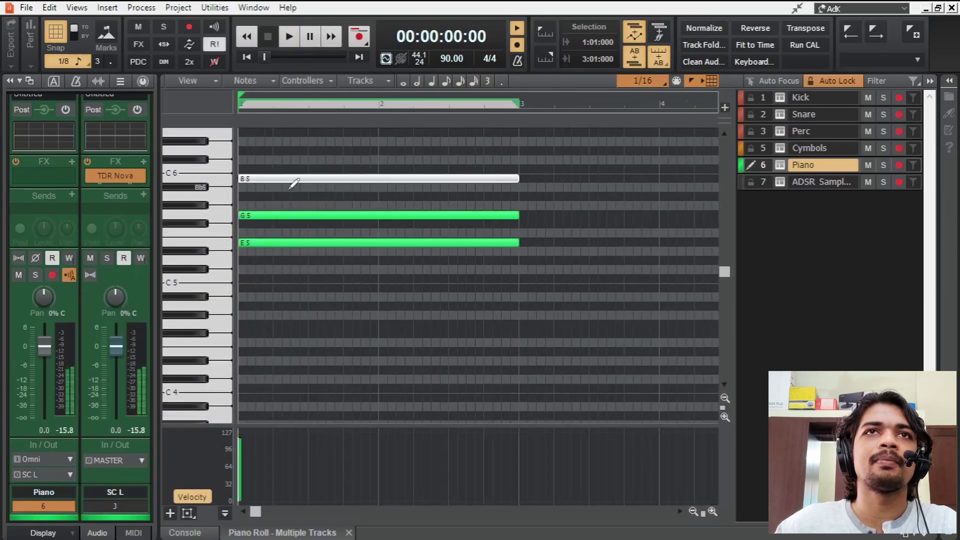
key("space")
key("space")
key("space")
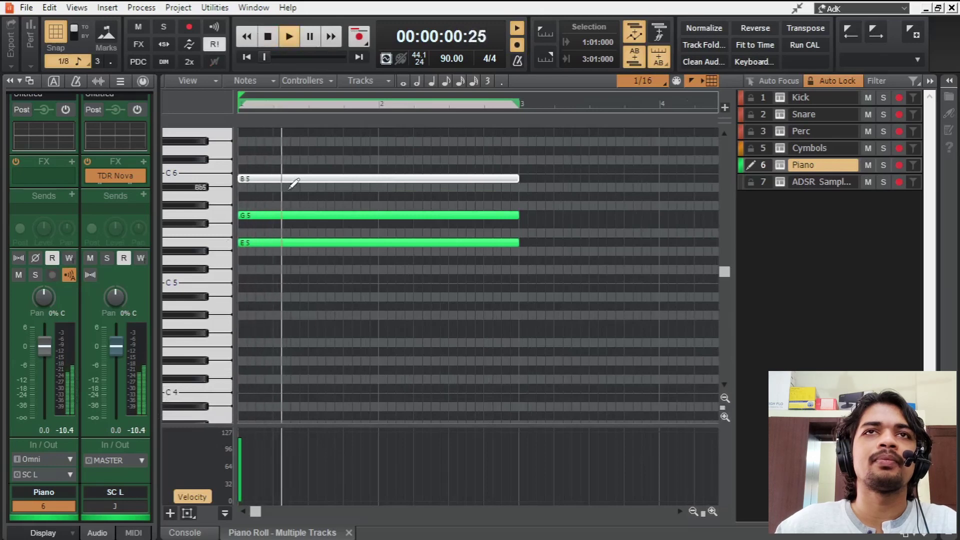
key("space")
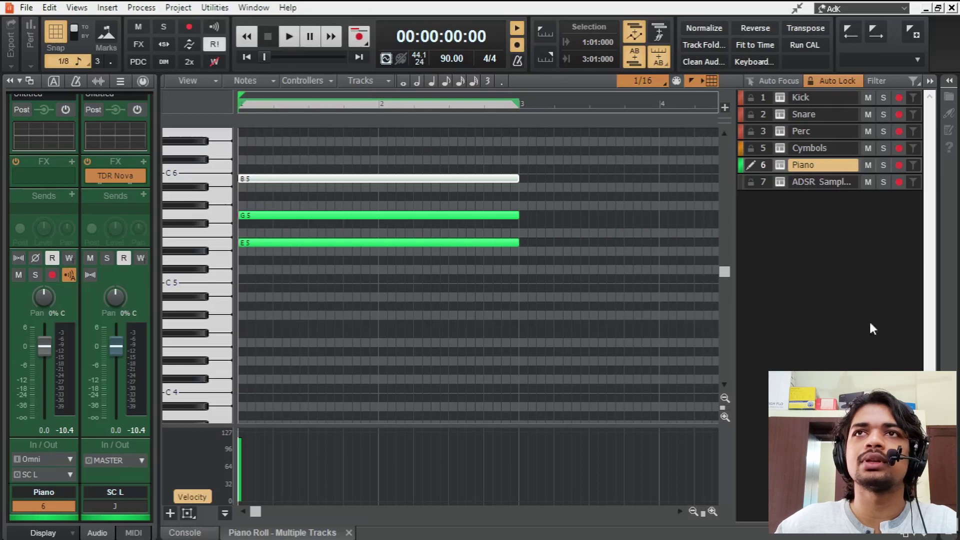
Return to the track view with the Piano track muted and increase the guitar track's height
left_click(921, 533)
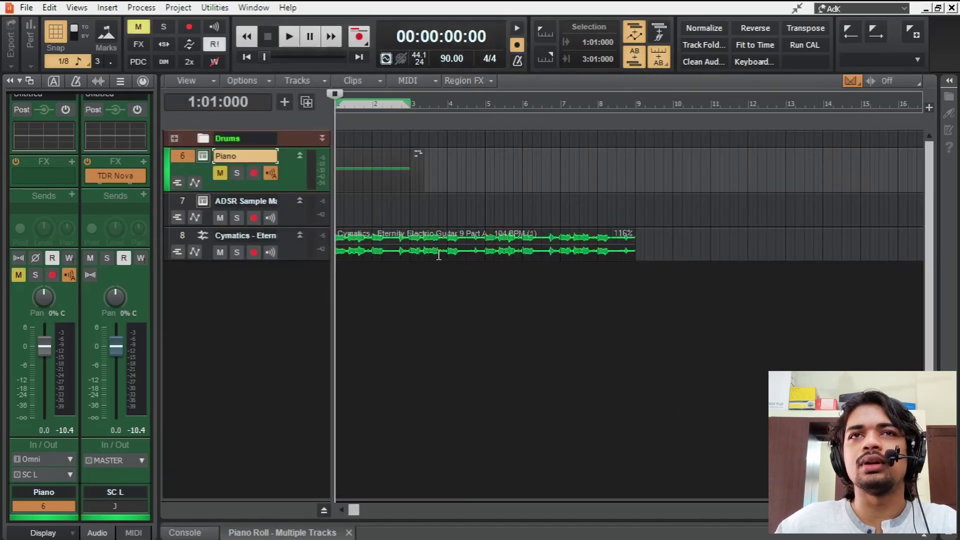
left_click_drag(310, 260, 305, 296)
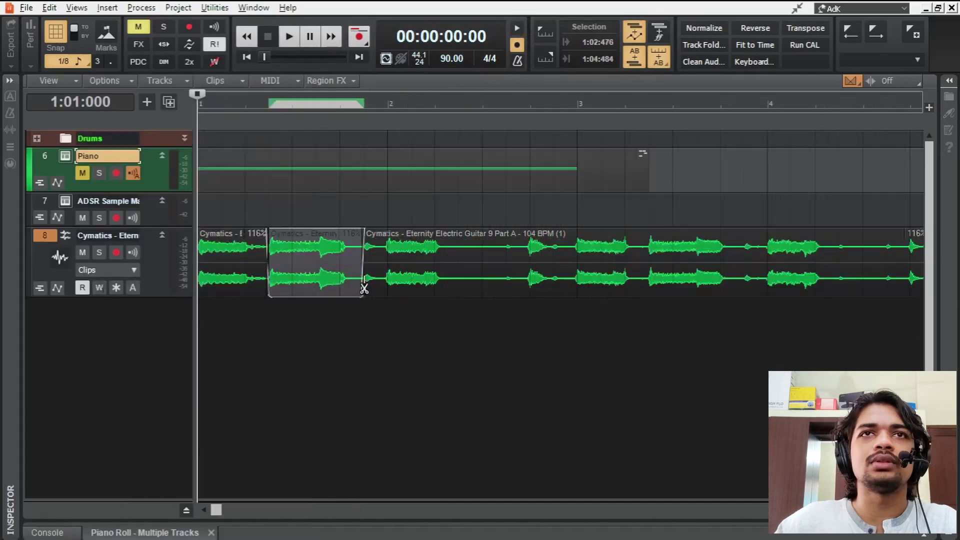
Slice the start of the guitar loop, move the first slice to 2:01:480 and the remainder of the loop later, and play it
scroll(374, 272, "down", 3)
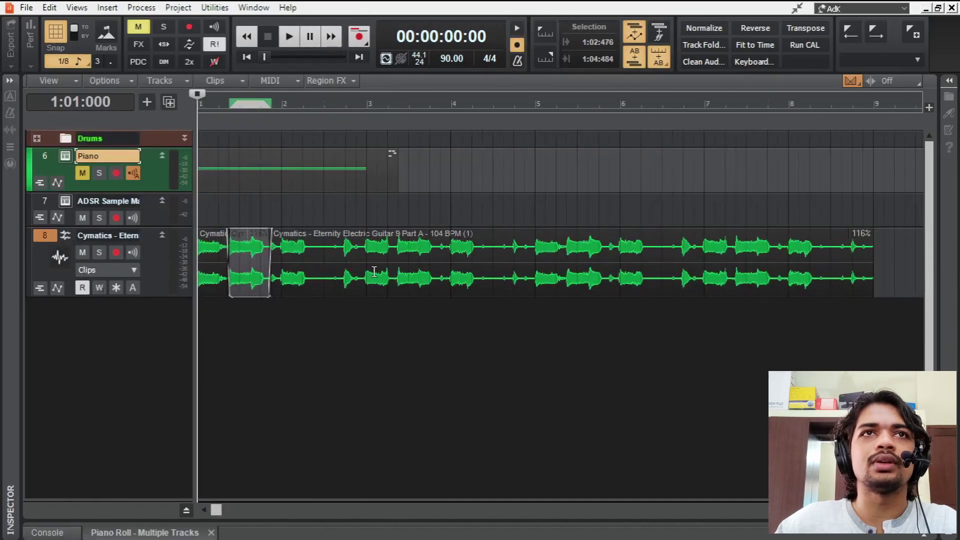
left_click_drag(316, 245, 478, 248)
scroll(242, 235, "up", 3)
left_click_drag(242, 235, 564, 245)
key("space")
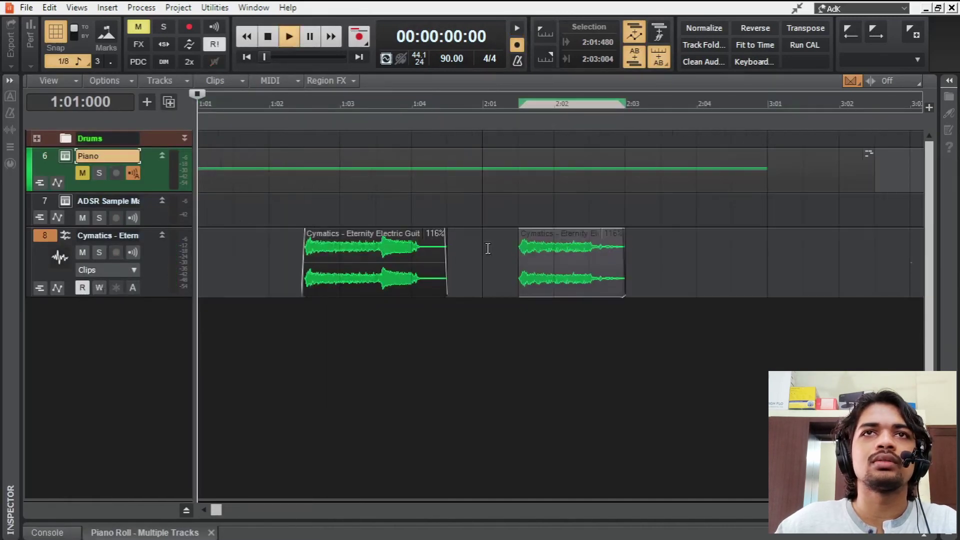
key("space")
Try rearranging the first two guitar slices, audition the result and undo the last move
left_click_drag(429, 248, 248, 244)
left_click_drag(560, 243, 390, 234)
key("space")
scroll(410, 199, "down", 3)
key("space")
scroll(352, 238, "up", 3)
key("ctrl+z")
Try repeating the first guitar slice at 1:02:480, audition it and undo the slice edits
left_click_drag(251, 231, 352, 240)
key("space")
scroll(352, 241, "down", 3)
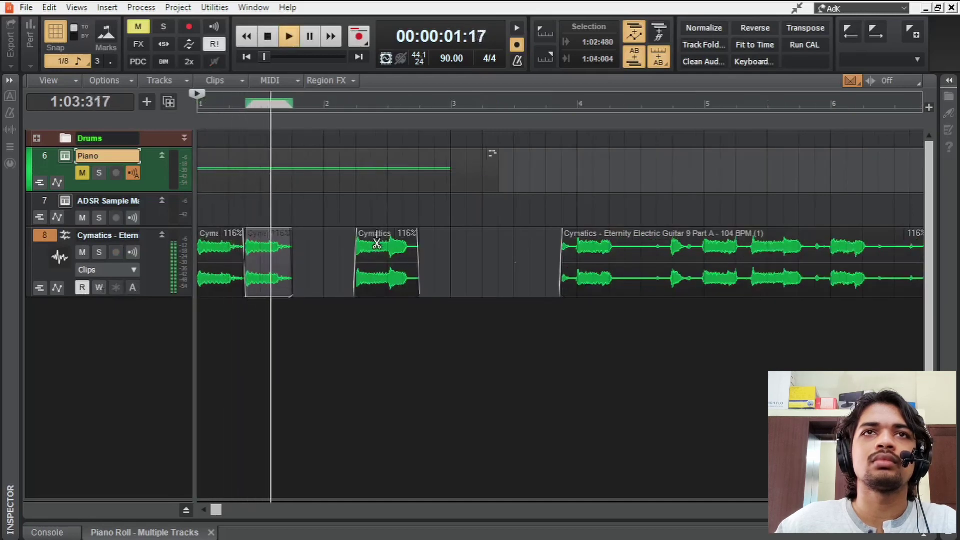
key("space")
key("ctrl+z")
key("ctrl+z")
key("ctrl+z")
key("ctrl+z")
key("ctrl+z")
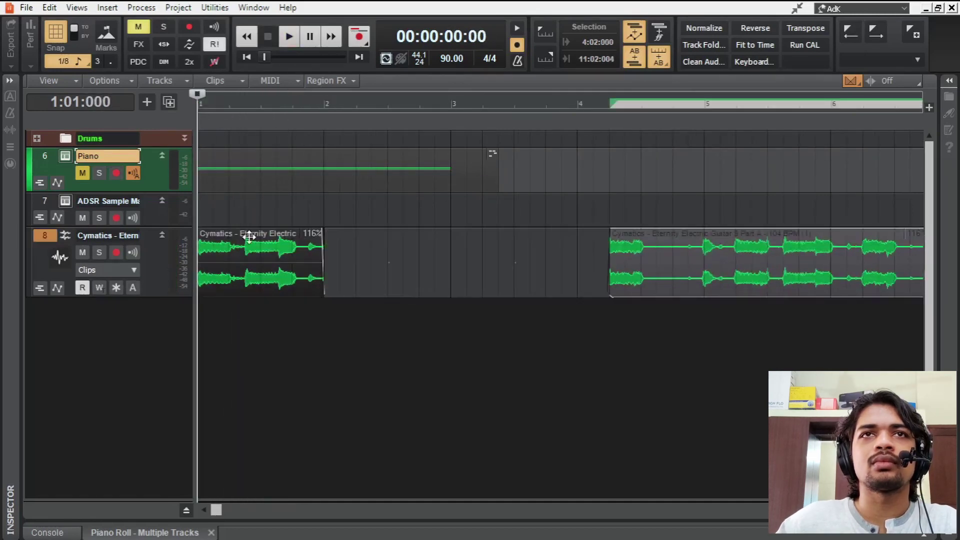
Duplicate the guitar clip in measure 1 into measure 2 and play both back
left_click(249, 235)
key("ctrl+d")
key("space")
scroll(401, 259, "down", 3)
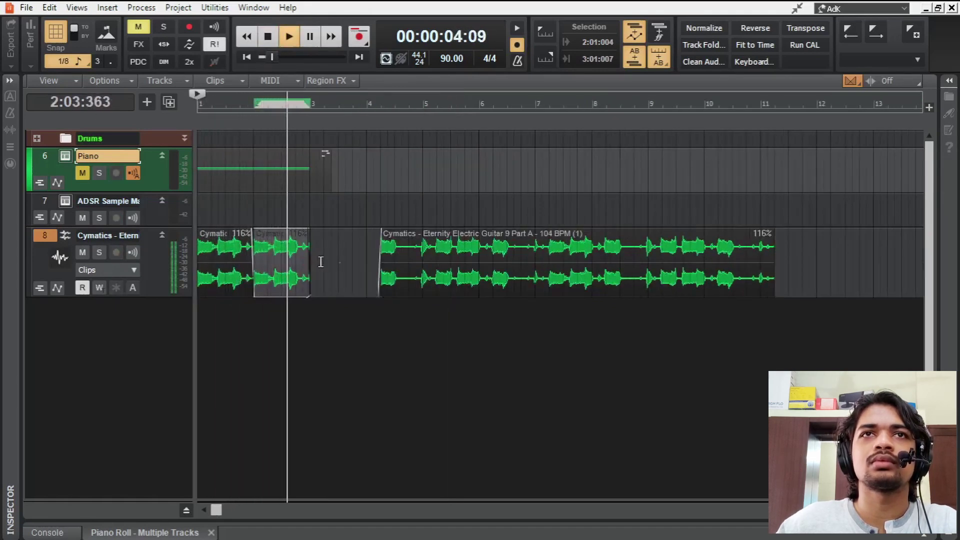
key("space")
Move the remaining guitar clip to start at measure 3, right after the duplicate, and play across the join
left_click_drag(418, 245, 347, 244)
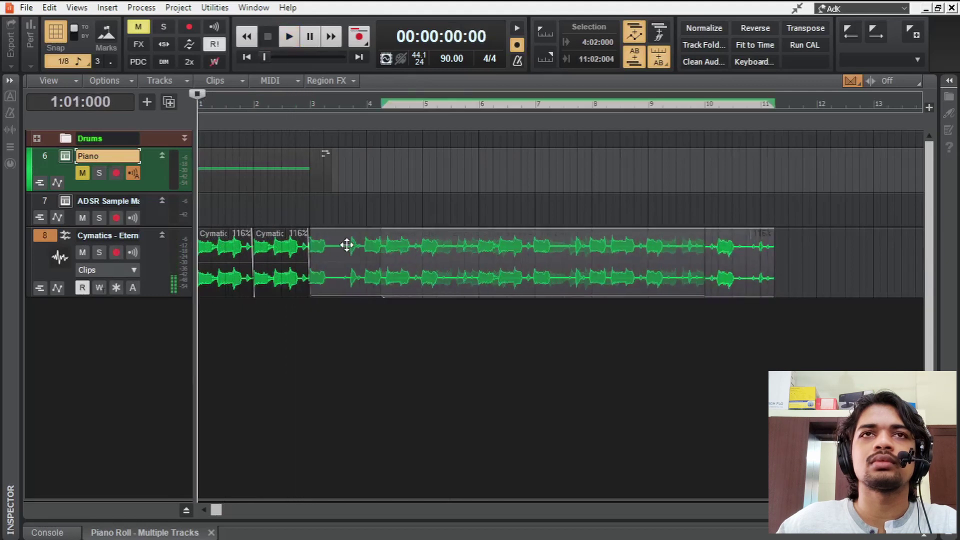
left_click(273, 204)
key("space")
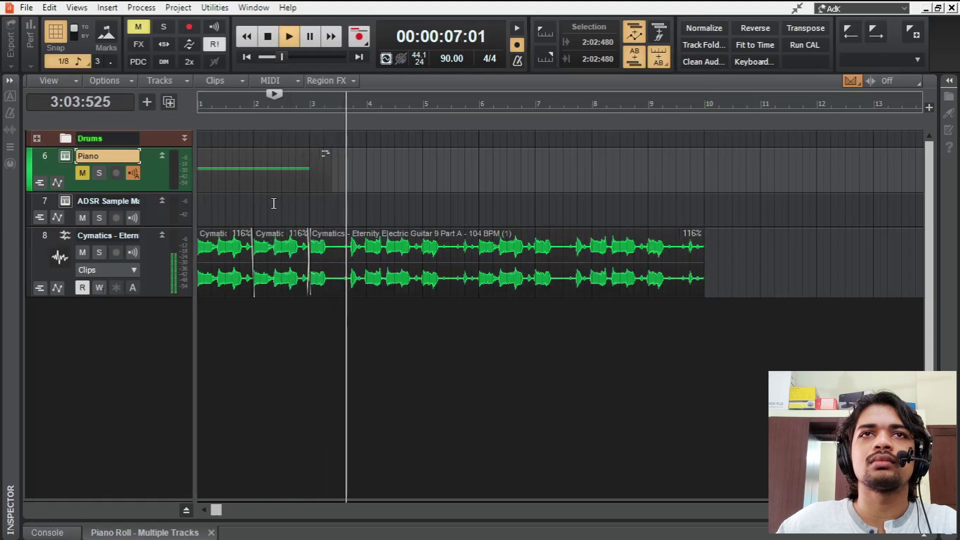
key("space")
Split the guitar clip at about 3:02:480 and move the remaining part to start at about 3:04
left_click(303, 254)
scroll(323, 280, "up", 4)
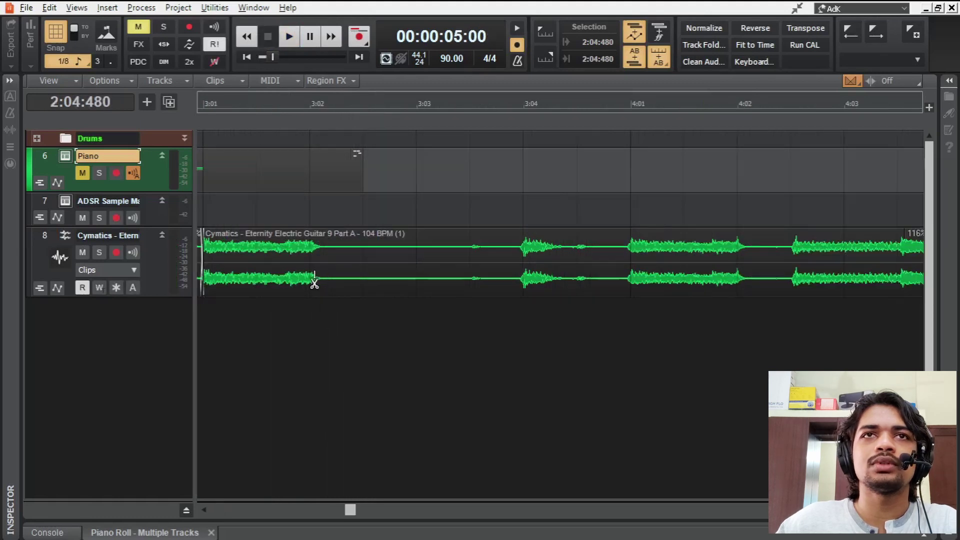
scroll(334, 280, "down", 2)
left_click(352, 277, "alt")
left_click_drag(356, 265, 452, 265)
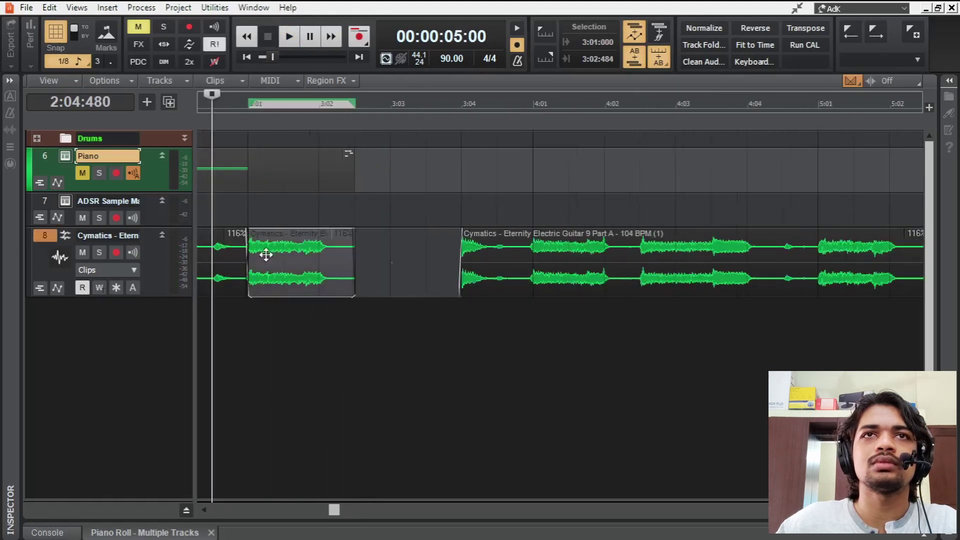
Copy the slice from measure 3 to 3:02:480, play it back and trim the copy's end just before 3:04
left_click_drag(266, 253, 365, 250)
key("space")
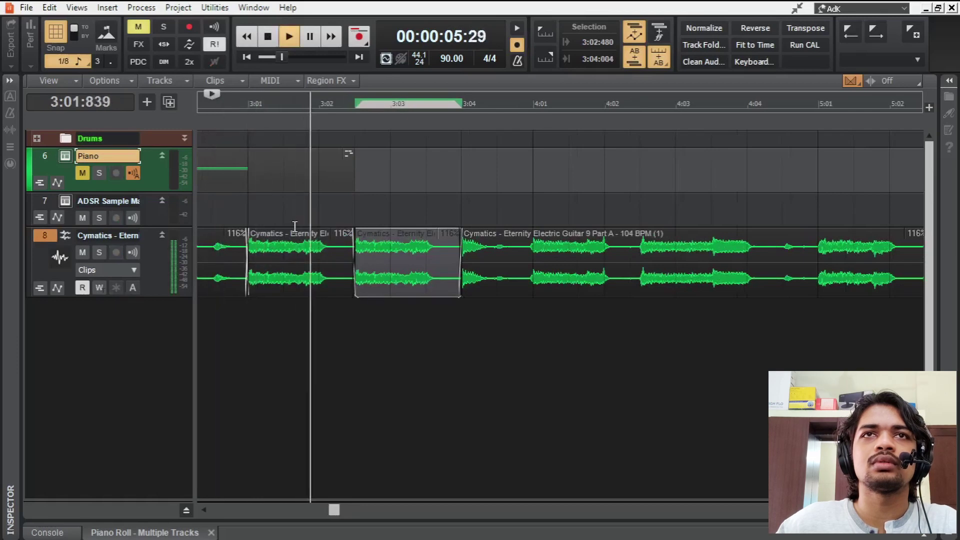
key("space")
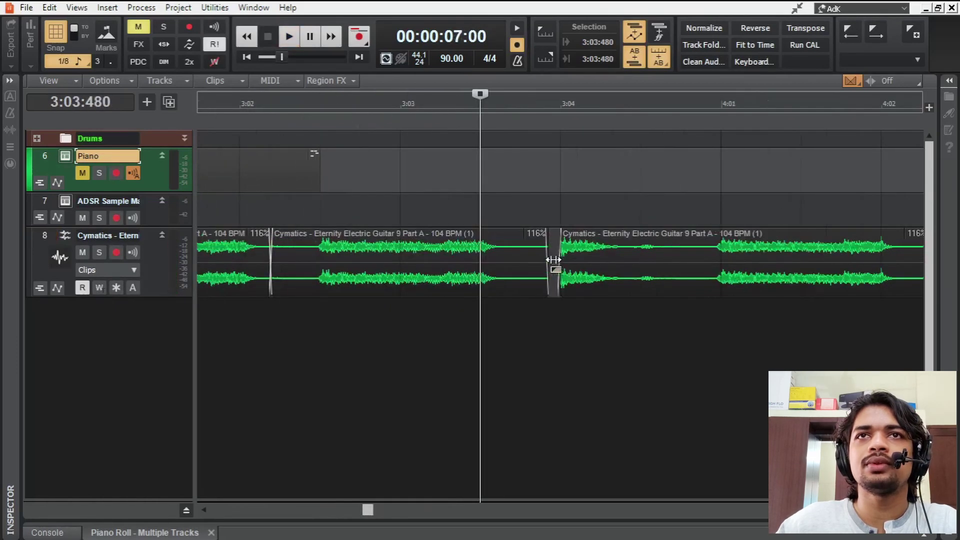
left_click_drag(554, 260, 542, 260)
scroll(621, 226, "down", 4)
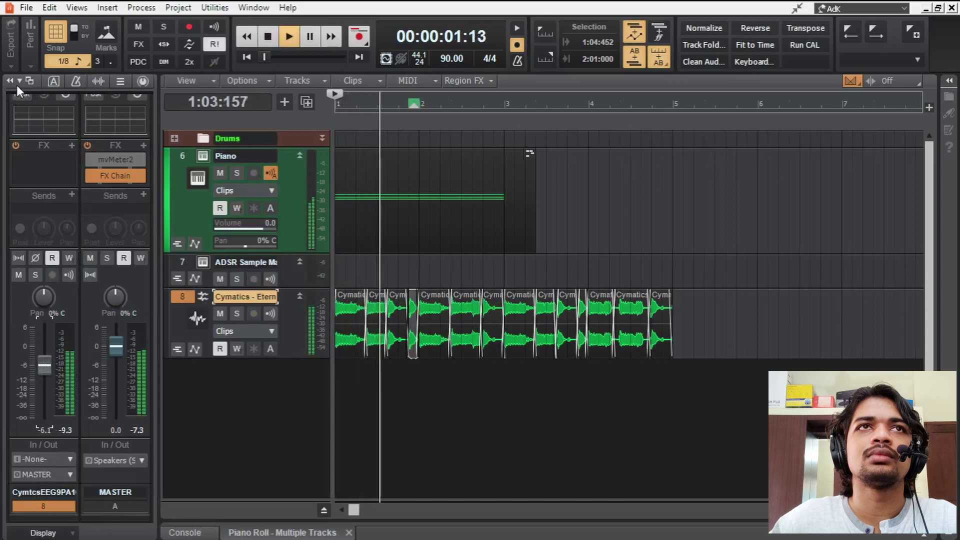
Stop playback, collapse the Inspector and open the Piano clip in the Piano Roll
key("space")
left_click(10, 81)
left_click(298, 167)
double_click(306, 163)
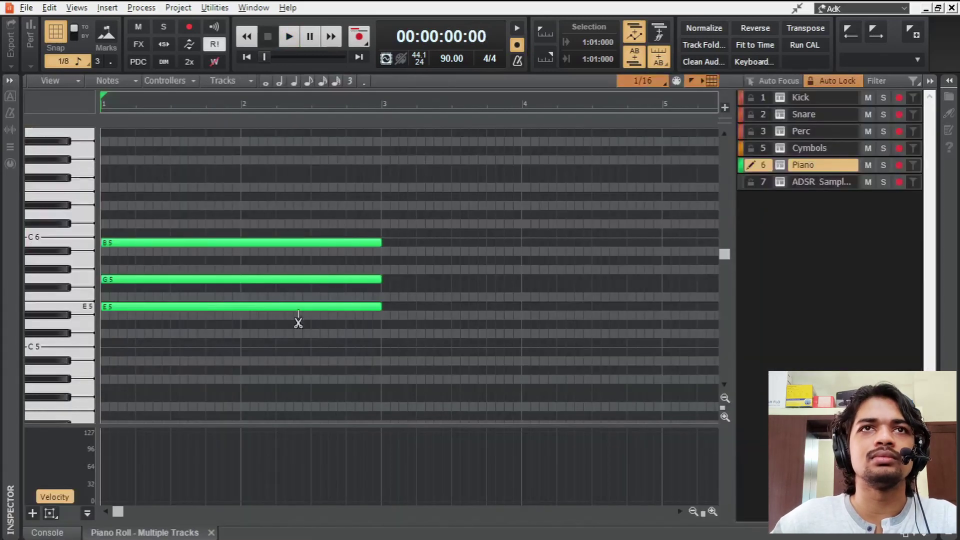
Shorten the first chord to 1:02:480, add D5-F#5-A5 there and C5-E5-G5 at 1:04:000, and play the progression
left_click_drag(143, 306, 200, 326)
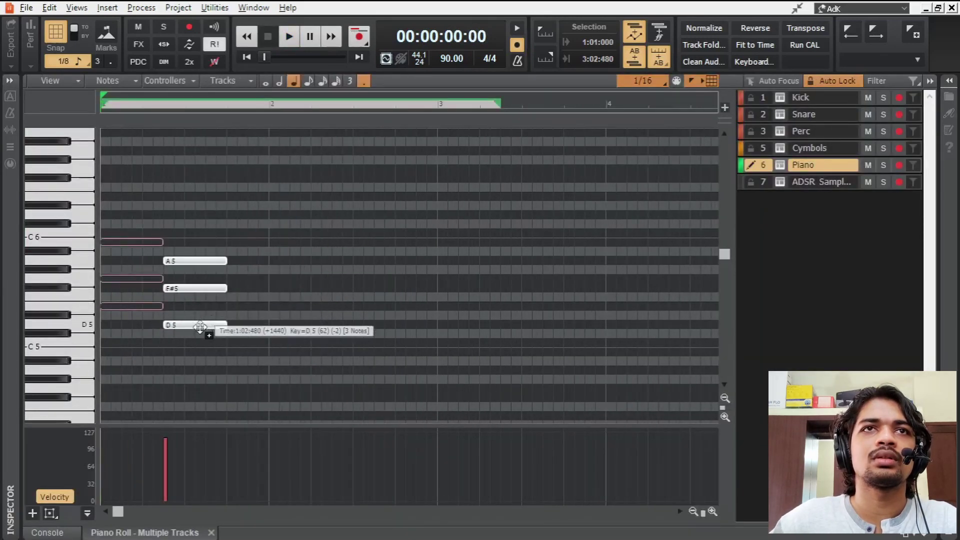
key("space")
Shorten the D5-F#5-A5 chord to end at 1:03:480, extend the C5-E5-G5 chord back to that point and play the progression
key("space")
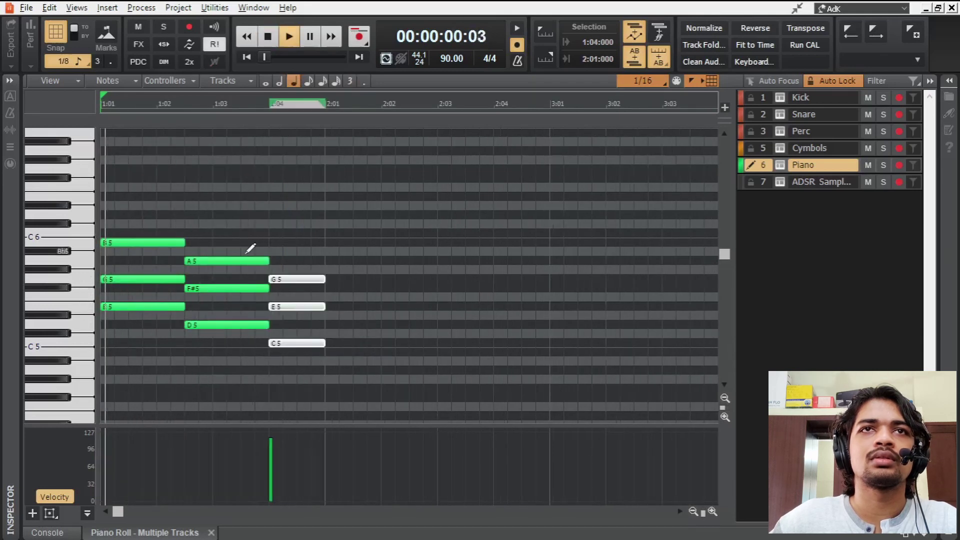
left_click_drag(242, 238, 251, 356)
key("space")
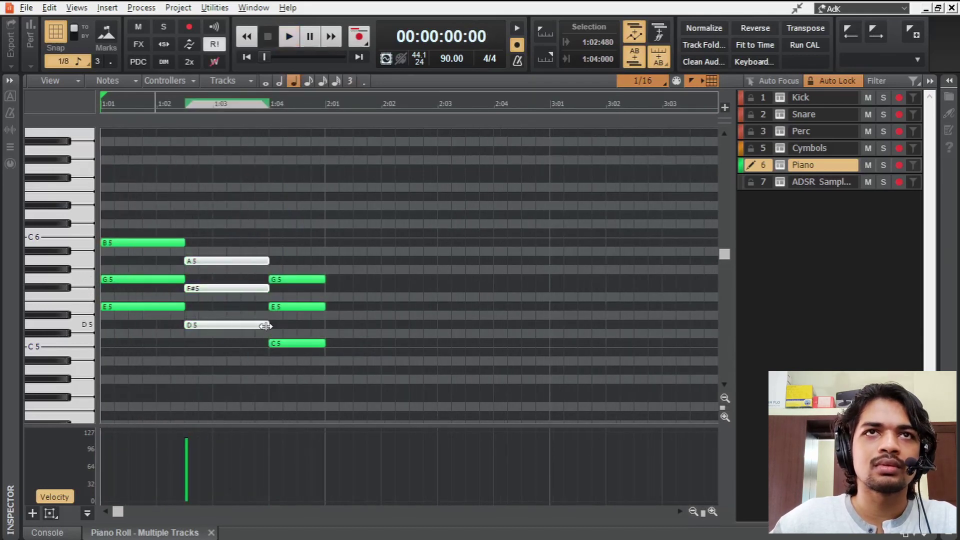
left_click_drag(269, 325, 240, 326)
left_click_drag(326, 255, 241, 343)
key("space")
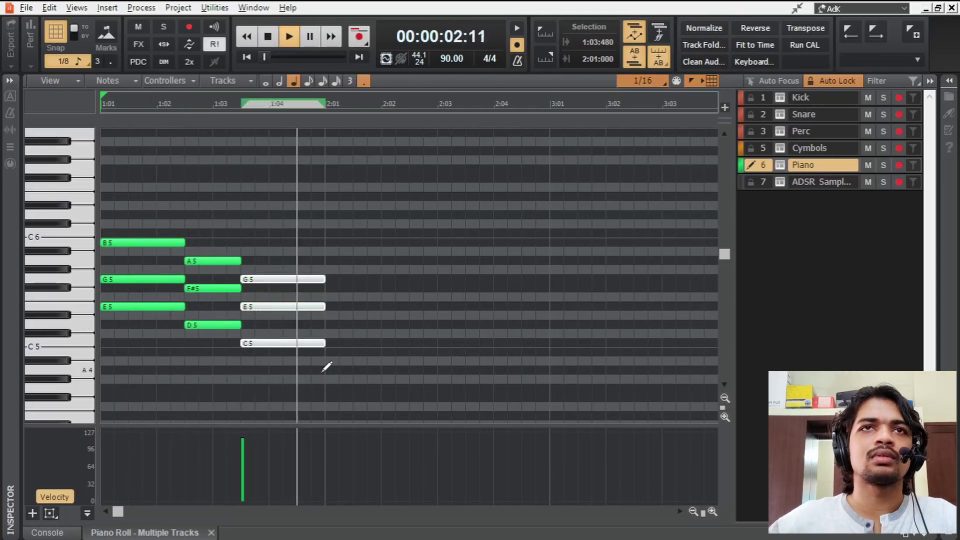
Try the last chord as F#5-A5-C6, shift it down in pitch and play the progression again
key("space")
left_click_drag(290, 345, 291, 294)
key("space")
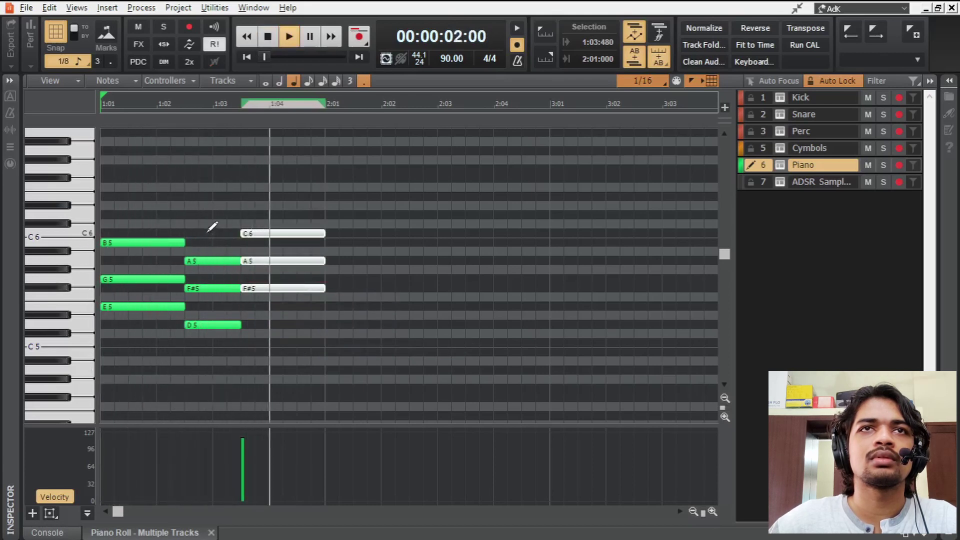
left_click_drag(208, 231, 219, 325)
left_click_drag(287, 290, 289, 315)
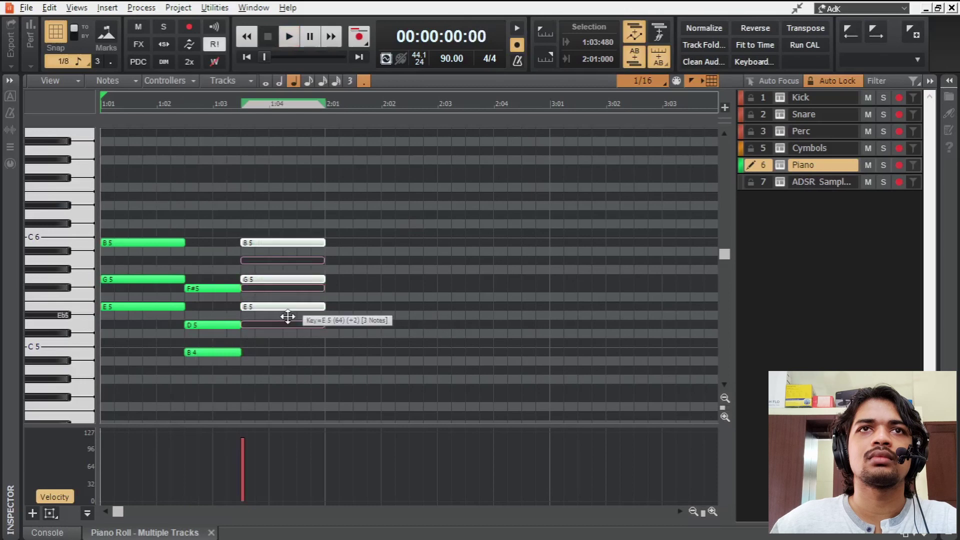
key("space")
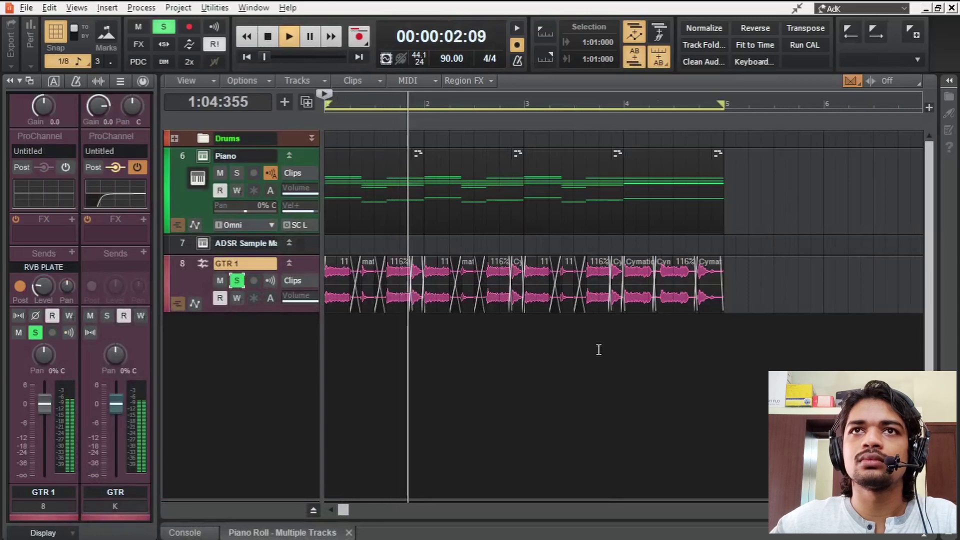
Listen to the soloed guitar from 3:04:480, return to the start and play the arrangement with the solo off
key("space")
left_click(613, 323)
key("space")
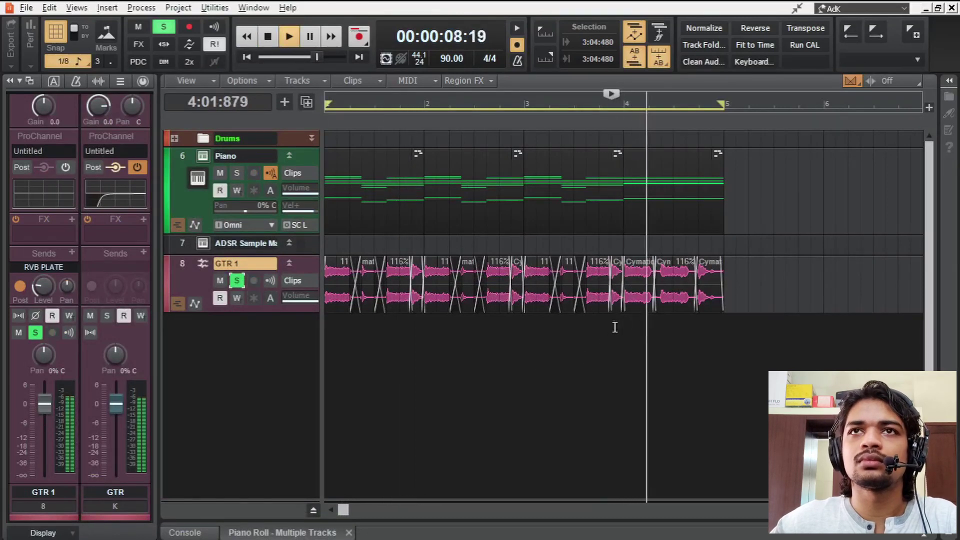
key("space")
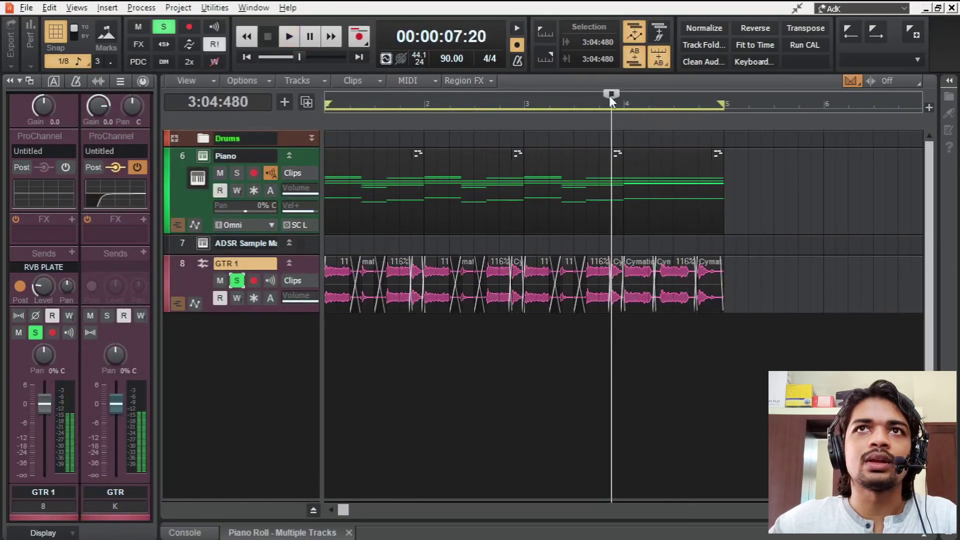
left_click_drag(611, 93, 165, 189)
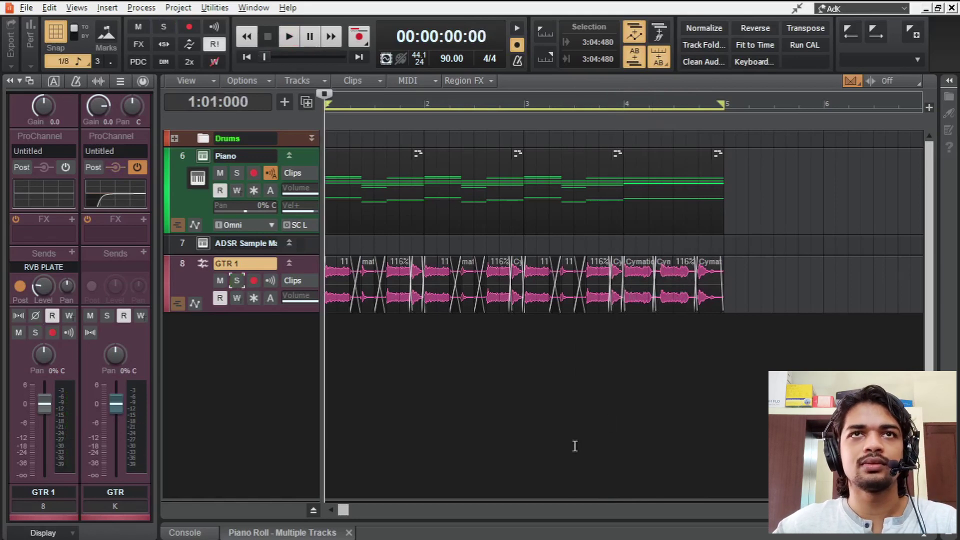
key("space")
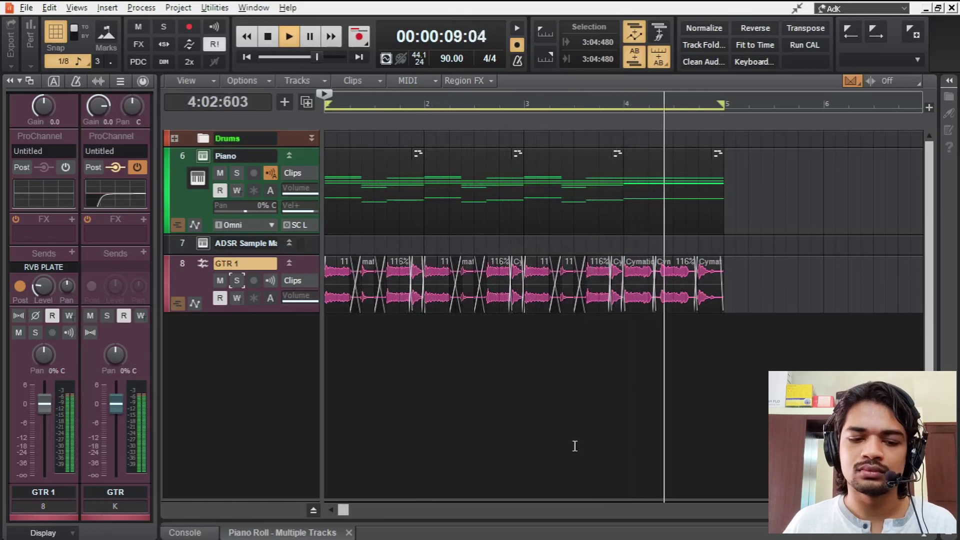
key("space")
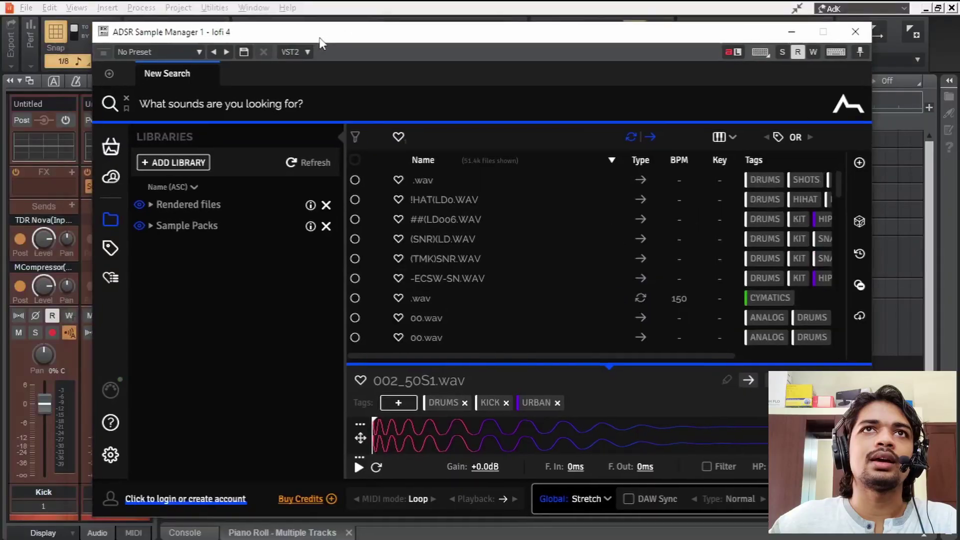
Browse the Kick track's sample manager to Memories Vintage Samples and open the Kicks folder under Drum One Shots
left_click_drag(320, 39, 323, 37)
left_click(161, 223)
scroll(240, 263, "down", 4)
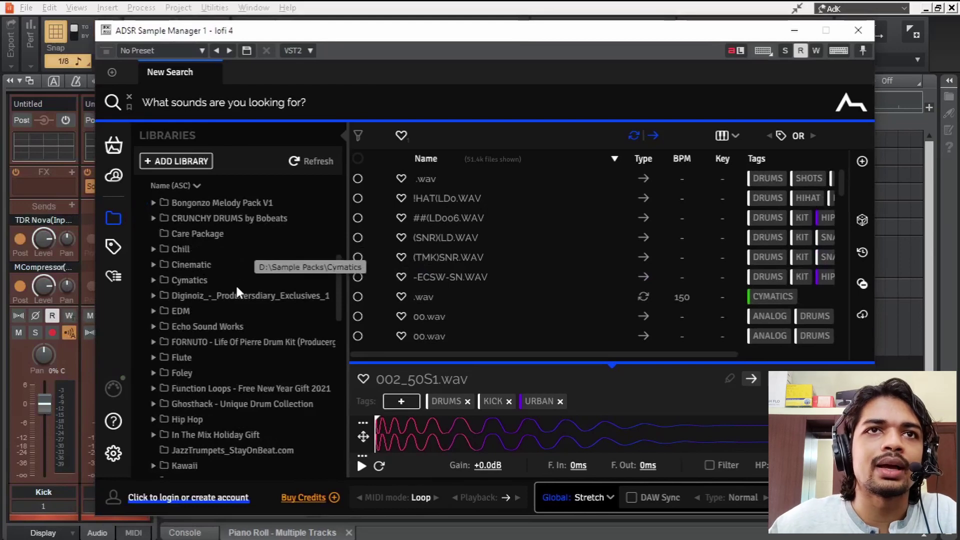
scroll(235, 285, "up", 5)
scroll(215, 291, "down", 3)
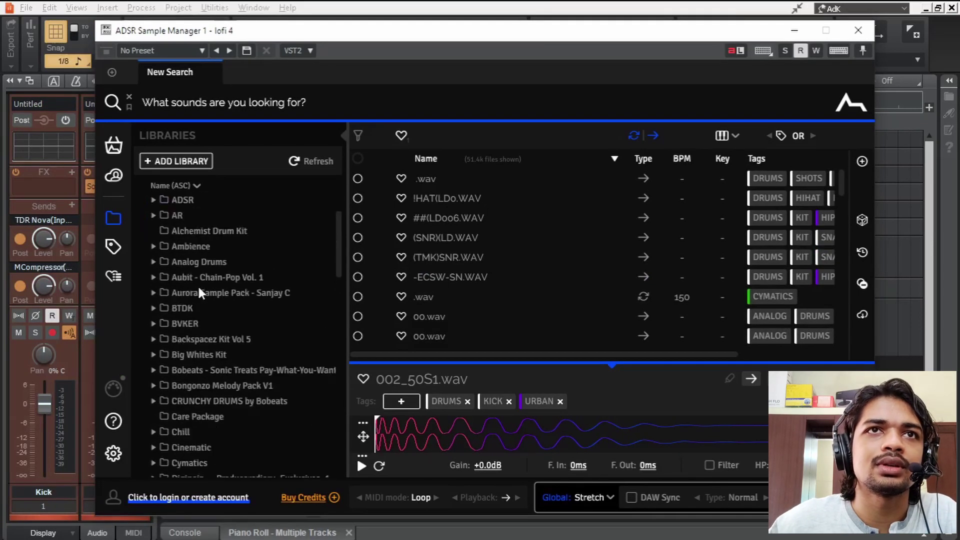
scroll(183, 298, "down", 10)
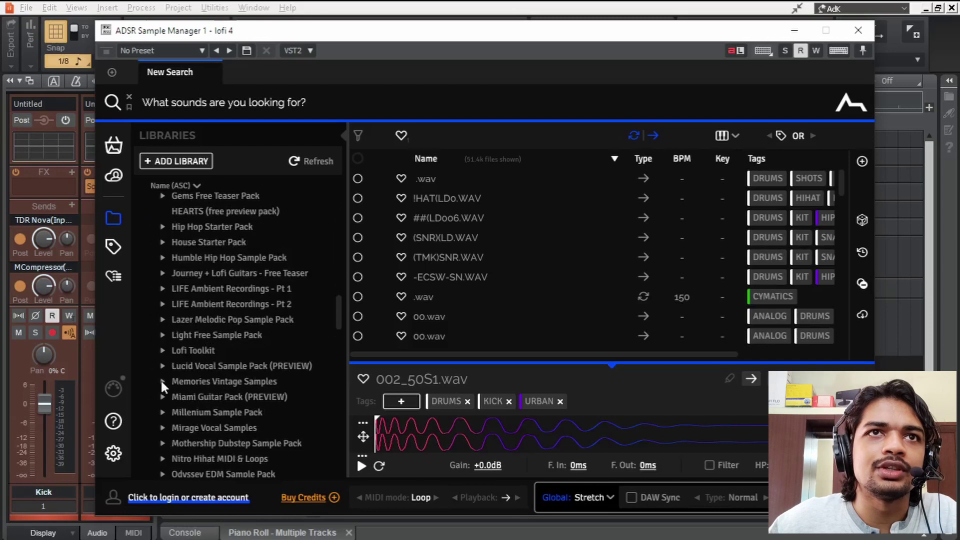
left_click(163, 381)
scroll(240, 355, "down", 3)
scroll(232, 330, "down", 3)
left_click(172, 282)
left_click(200, 328)
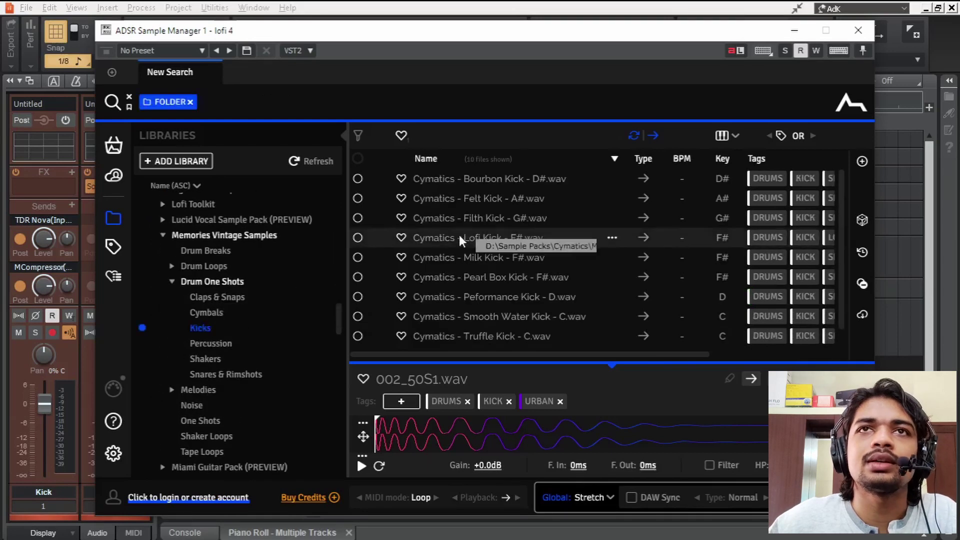
Preview Cymatics - Smooth Water Kick - C.wav and another kick sample further down the list
left_click(497, 317)
scroll(496, 325, "down", 1)
left_click(496, 335)
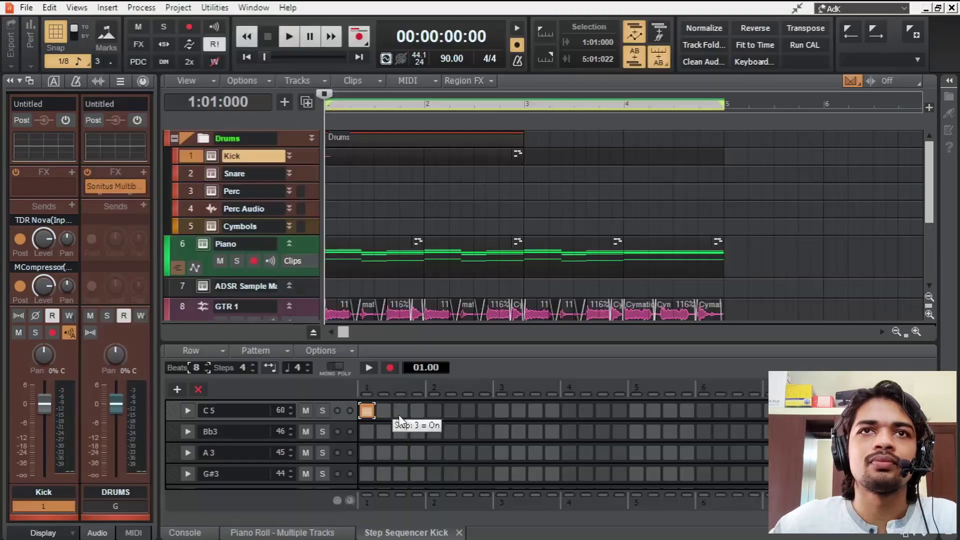
Add a kick on beat 1 step 3 of the C5 row and play the pattern back
left_click(400, 410)
key("space")
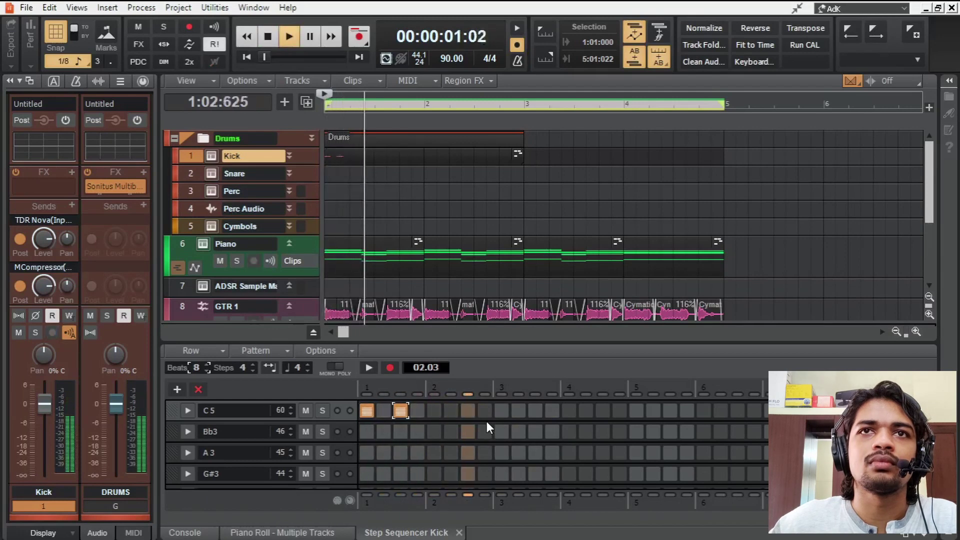
key("space")
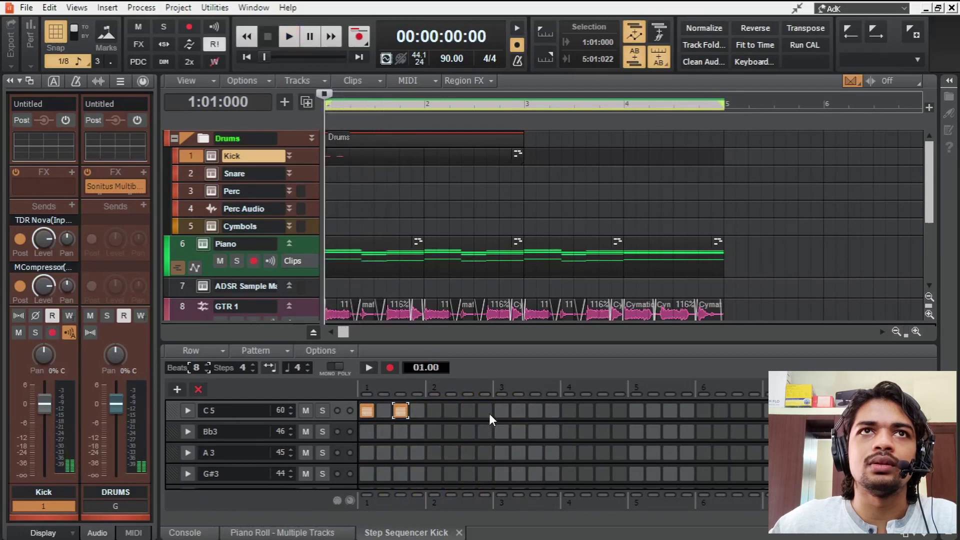
Open the Snare track's sample manager and pick a snare sample
left_click(192, 172)
left_click(212, 173)
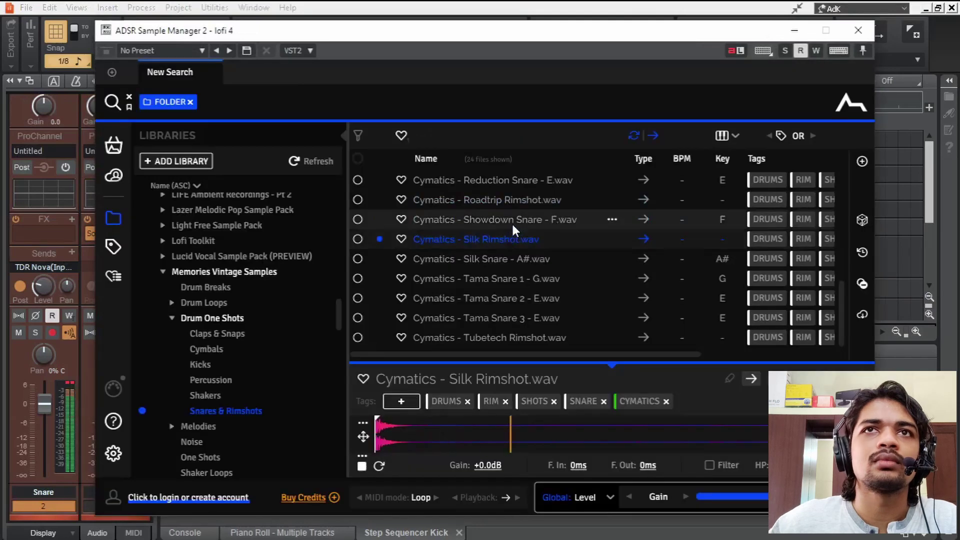
left_click(507, 258)
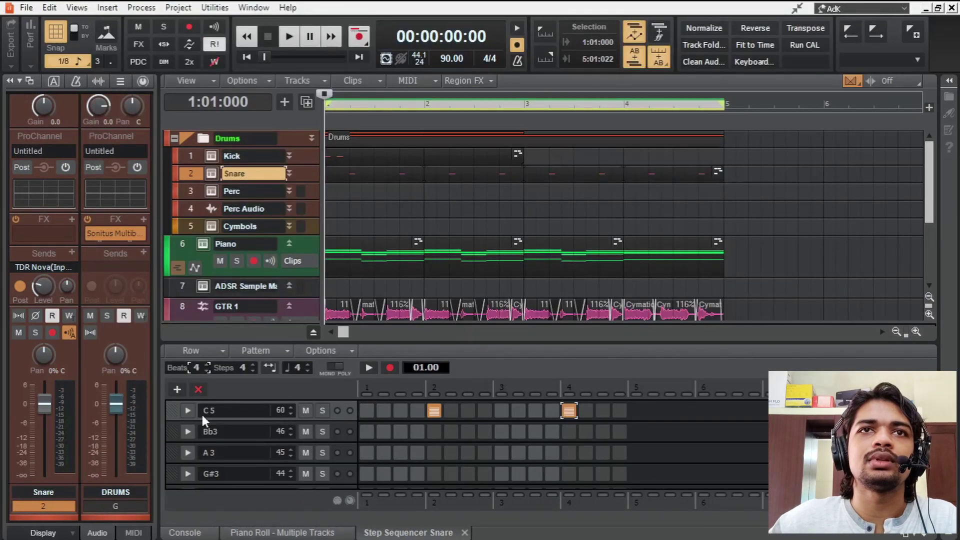
Complete the snare pattern with C5 hits on beats 2 and 4, set Time +/- to 13.7 and play it back
left_click(187, 411)
key("space")
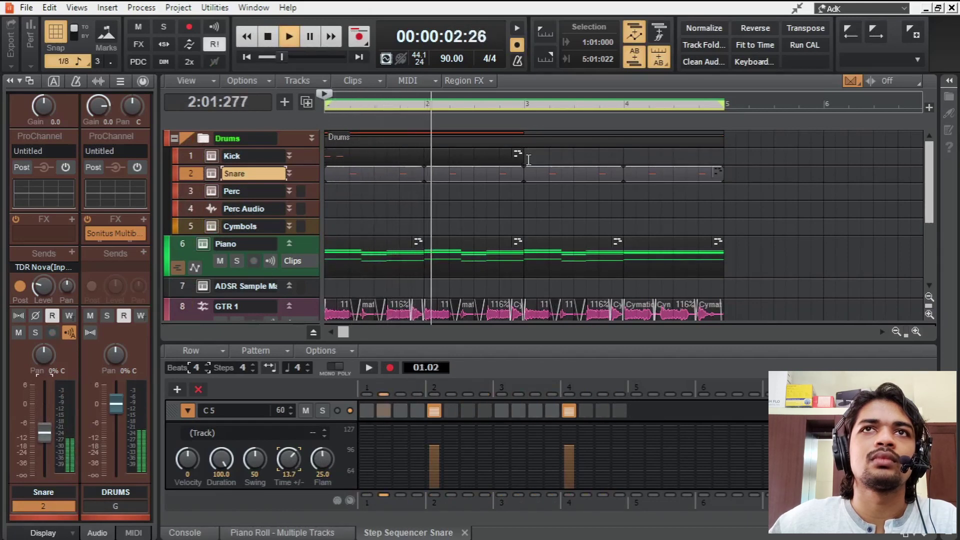
key("space")
Extend the kick pattern with C5 hits on beat 3 steps 2 and 3, beat 5 step 3 and beat 7, and play it
double_click(424, 157)
left_click(520, 411)
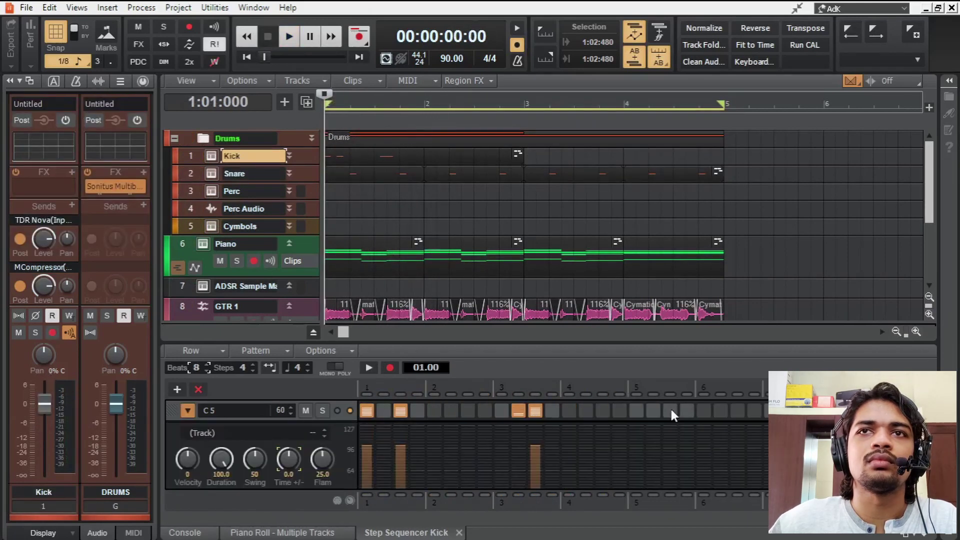
left_click(670, 411)
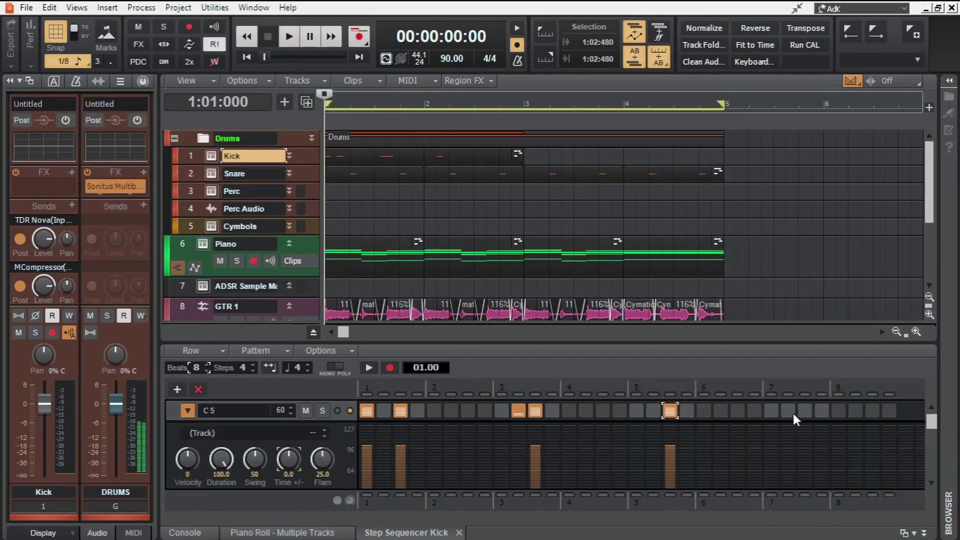
left_click(793, 411)
key("space")
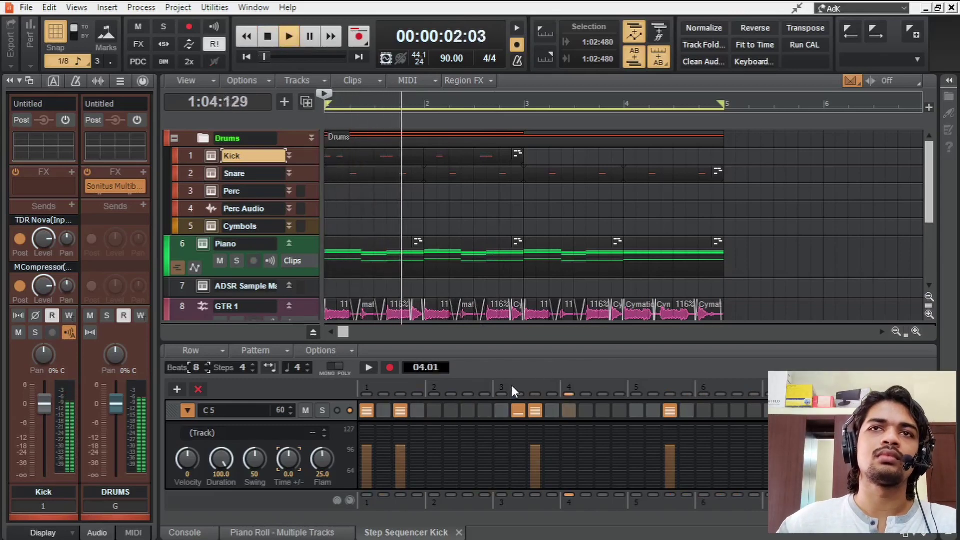
key("space")
left_click(188, 411)
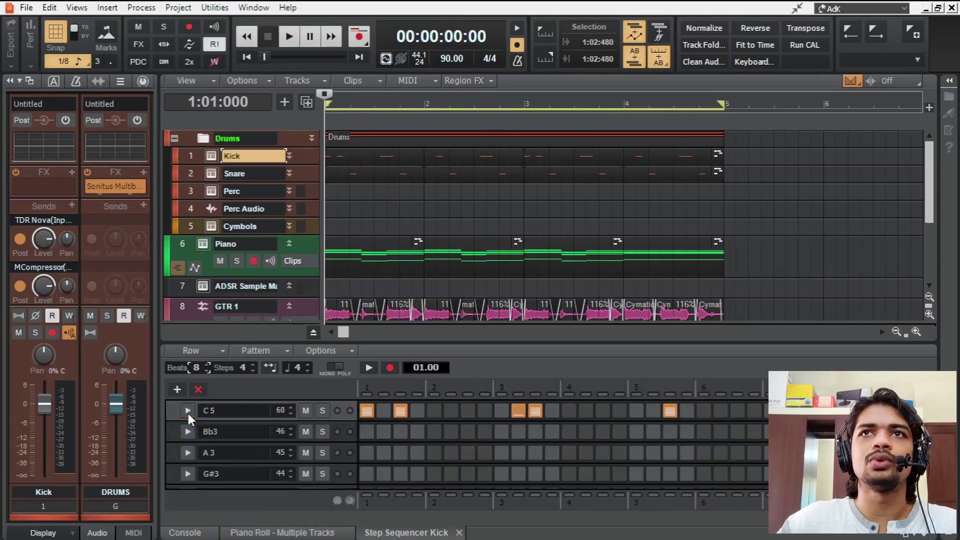
Open the Kick track's notes in the Piano Roll and maximize the view
left_click(718, 152)
left_click(770, 162)
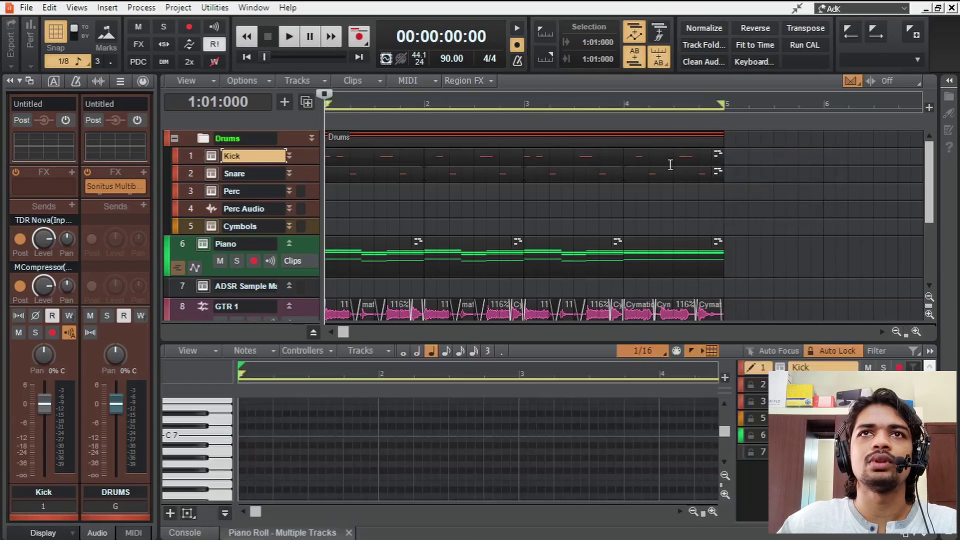
key("shift+d")
Shift the second kick note slightly late to about 1:01:557 with snap off and listen to the groove
left_click(303, 213)
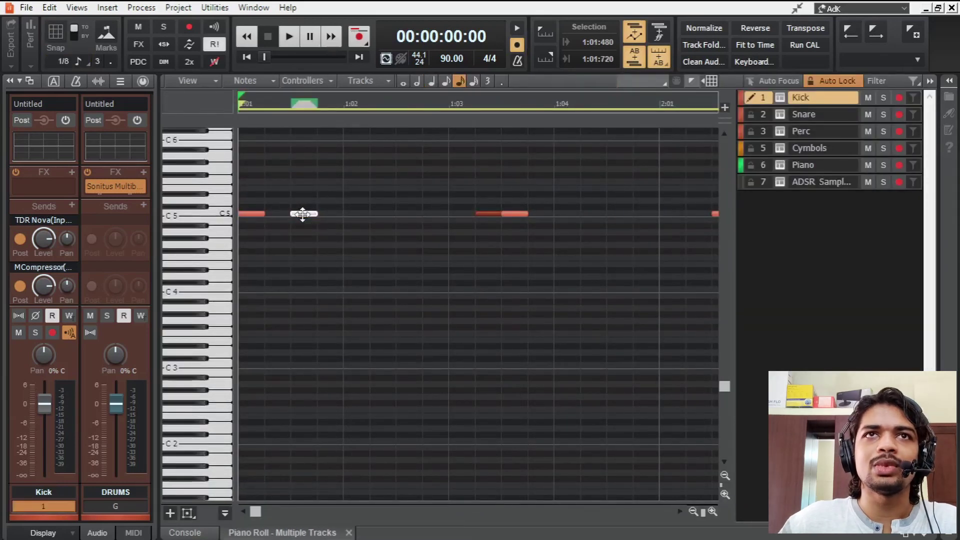
left_click_drag(303, 214, 311, 214)
key("space")
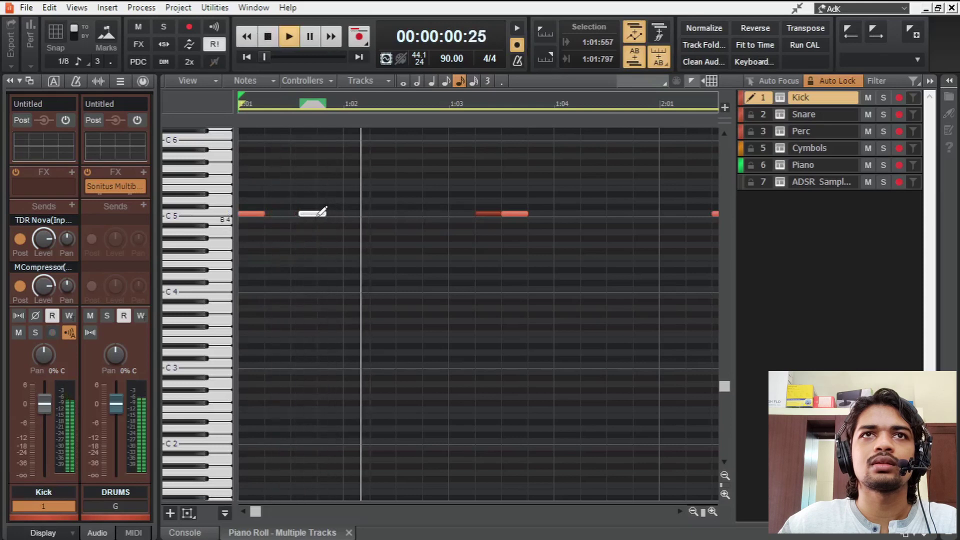
key("space")
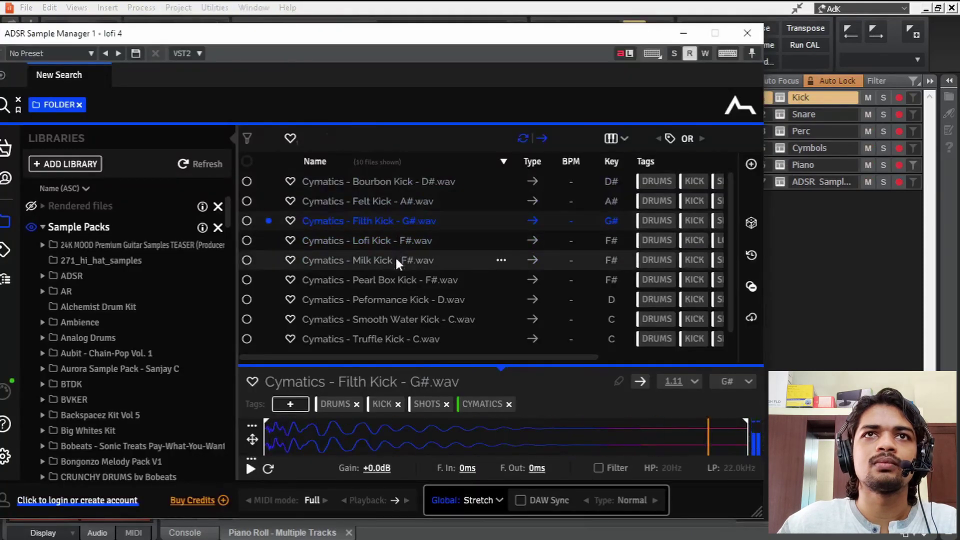
Compare the Milk Kick with the Filth Kick - G# sample, keep the Filth Kick and close the sample manager
left_click(401, 258)
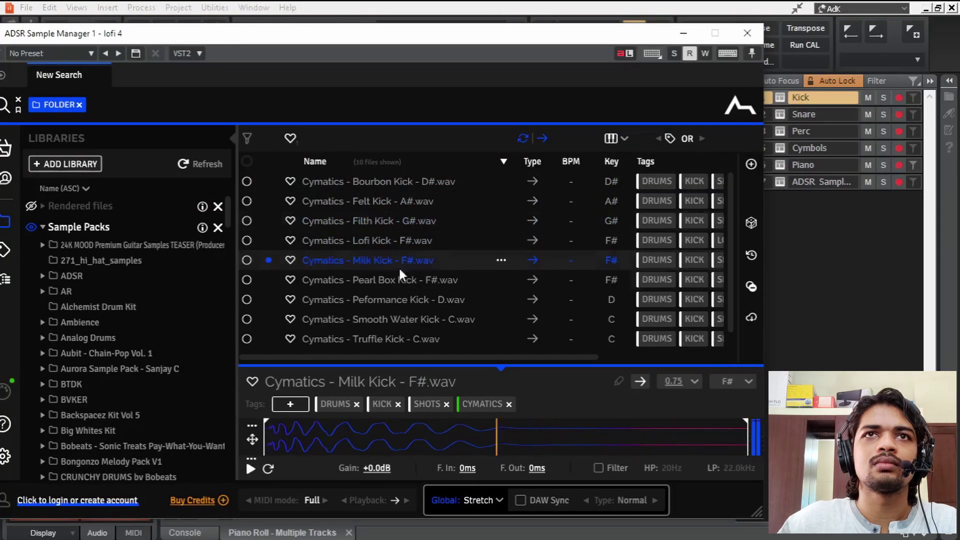
left_click(398, 221)
left_click(745, 34)
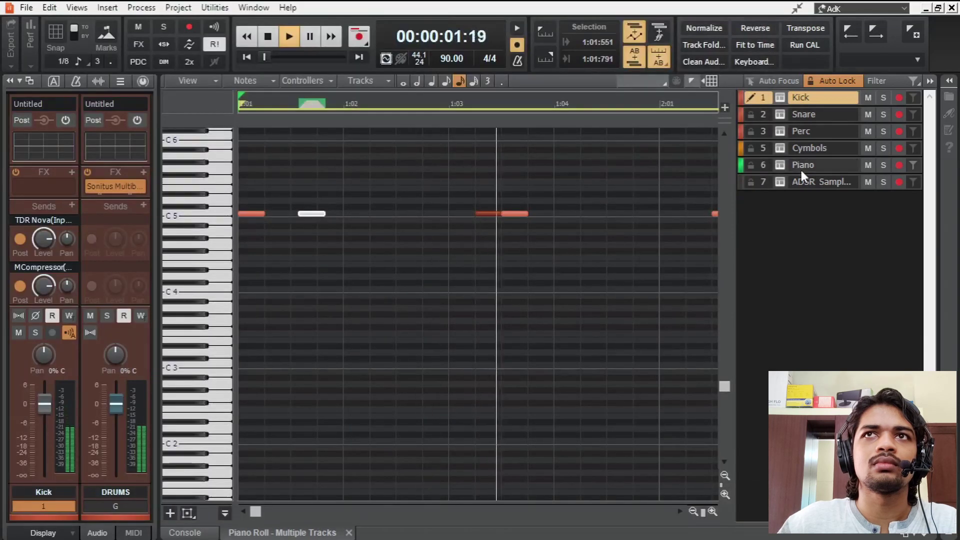
Move the second kick note to 1:01:590 and the kick after beat 3 to 1:03:598, playing back the changes
key("space")
left_click_drag(313, 257, 316, 258)
key("space")
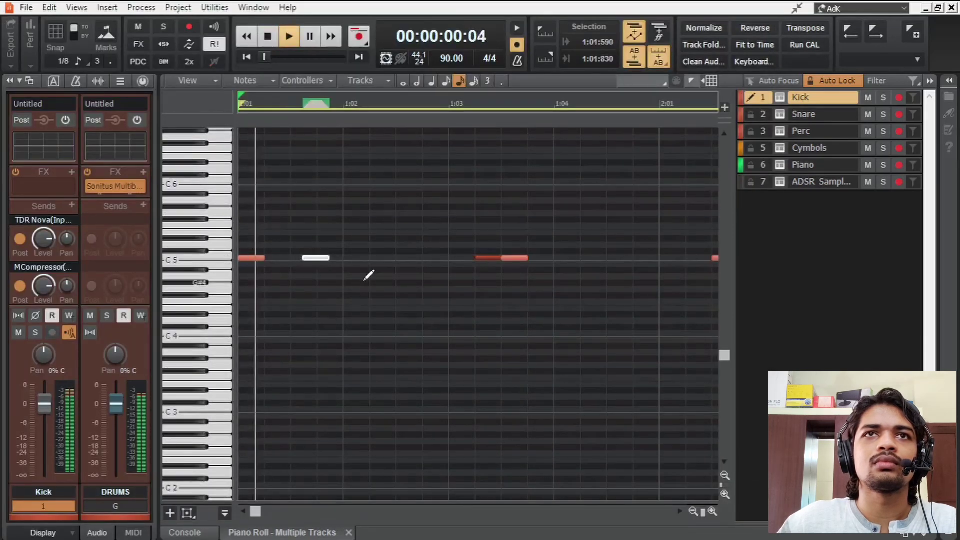
key("space")
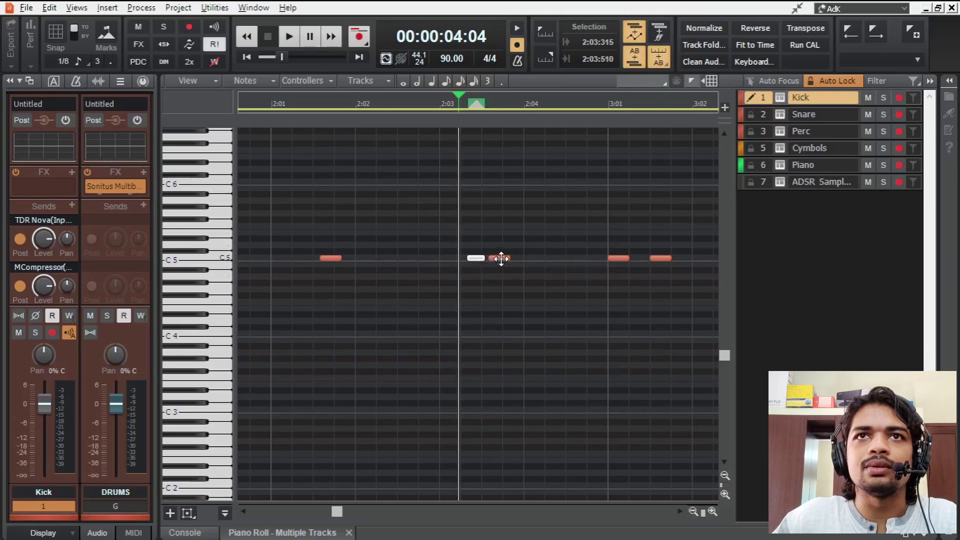
left_click_drag(501, 258, 497, 258)
key("space")
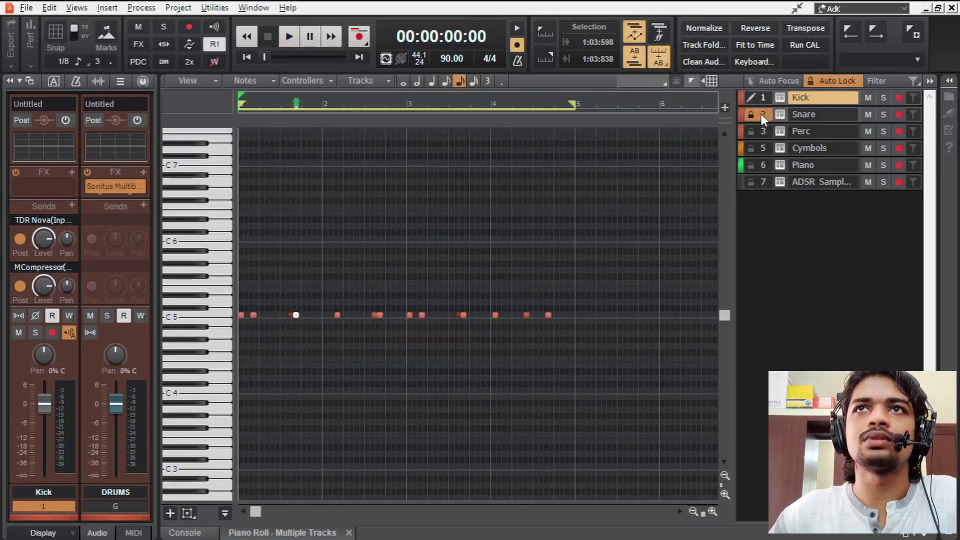
Audition the Silk Rimshot, Silk Snare, Showdown Snare and Roadtrip Rimshot samples in the Snare track's sample manager
left_click(761, 114)
left_click(780, 114)
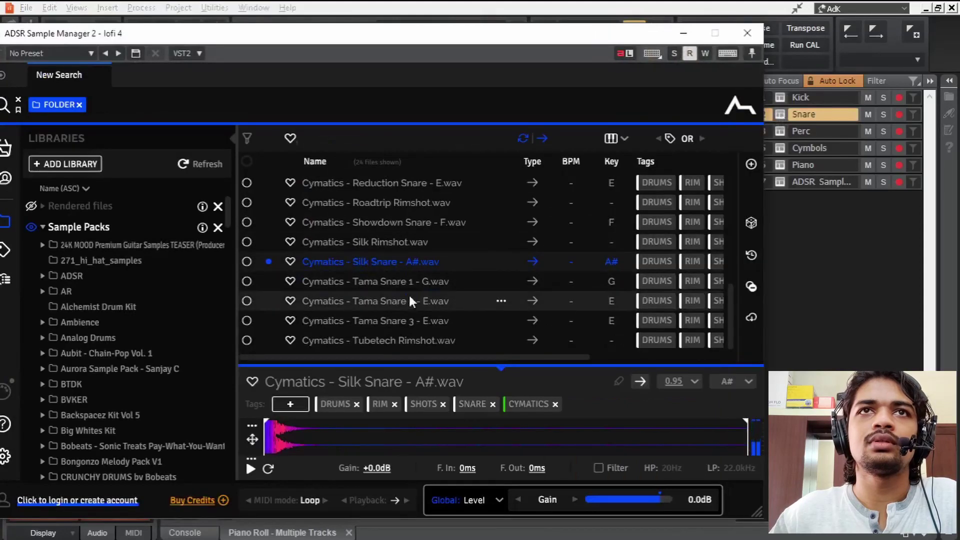
left_click(400, 243)
left_click(394, 263)
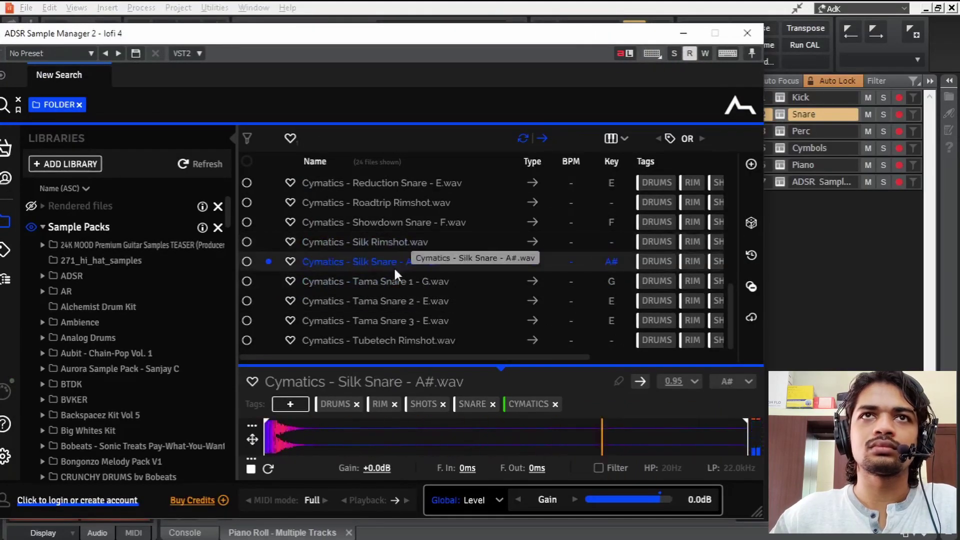
left_click(402, 221)
left_click(403, 203)
left_click(403, 222)
scroll(403, 224, "up", 2)
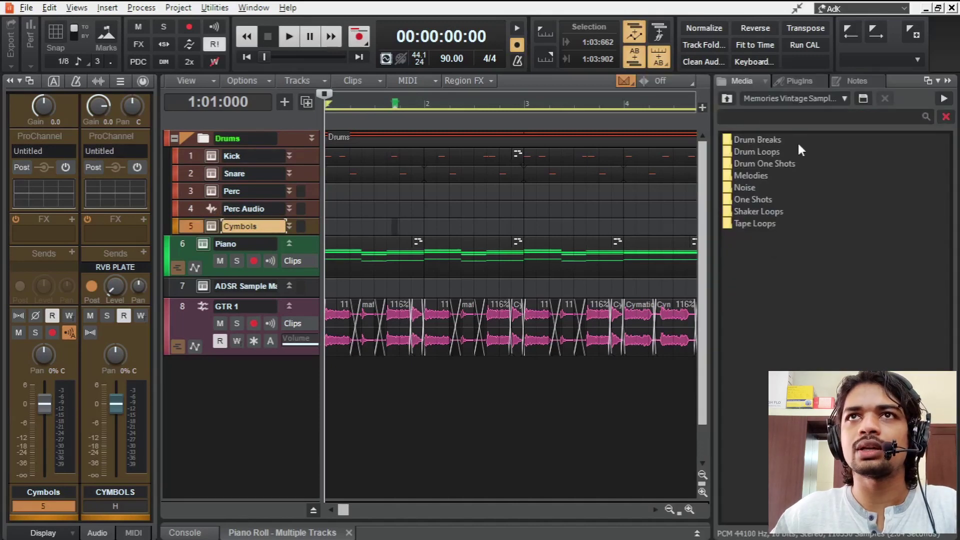
Add the Cymatics Bouncy Ball 180 BPM hi-hat loop from the Drum Loops folder to a new track and play it back
double_click(774, 150)
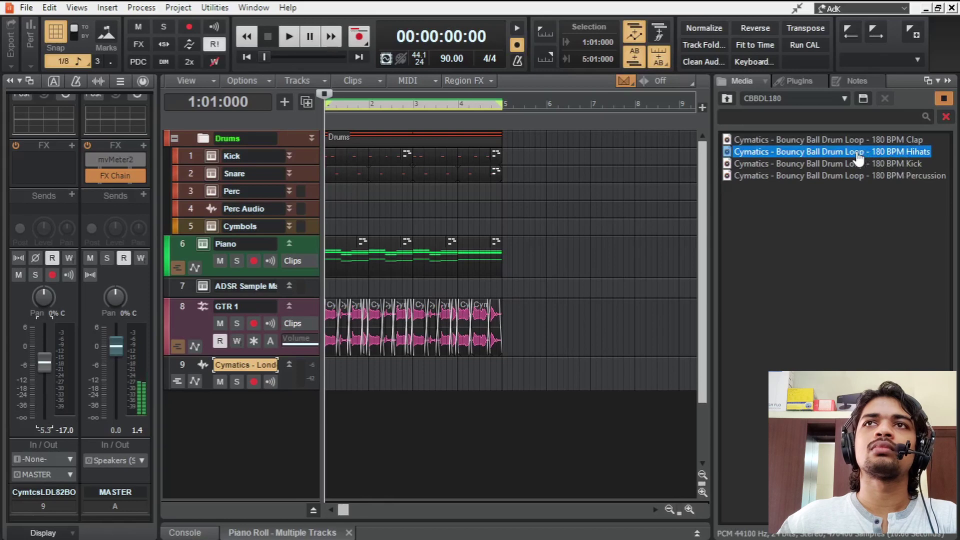
left_click_drag(859, 158, 372, 368)
key("space")
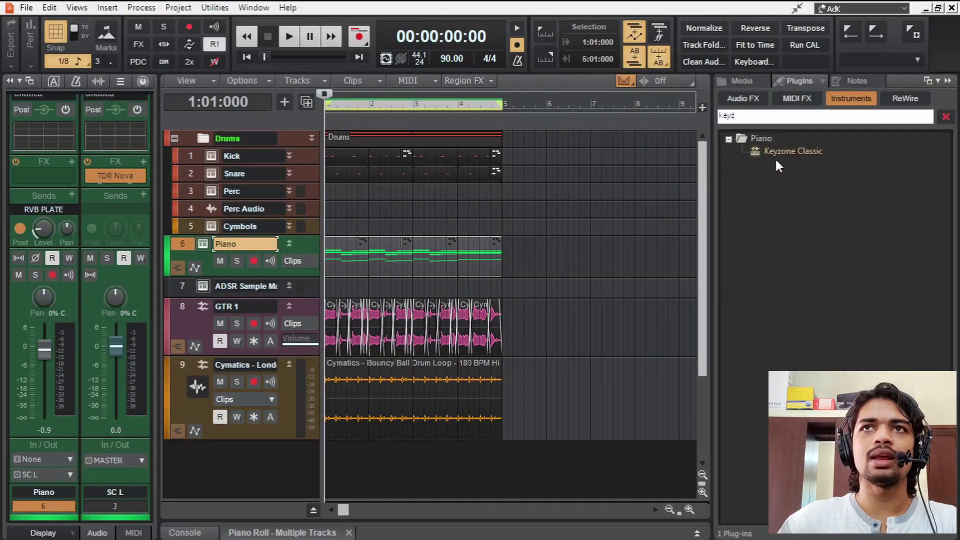
Load the Keyzone Classic instrument with the Keyzone Piano program for the Piano track, play the beat and close the instrument window
left_click_drag(778, 162, 615, 240)
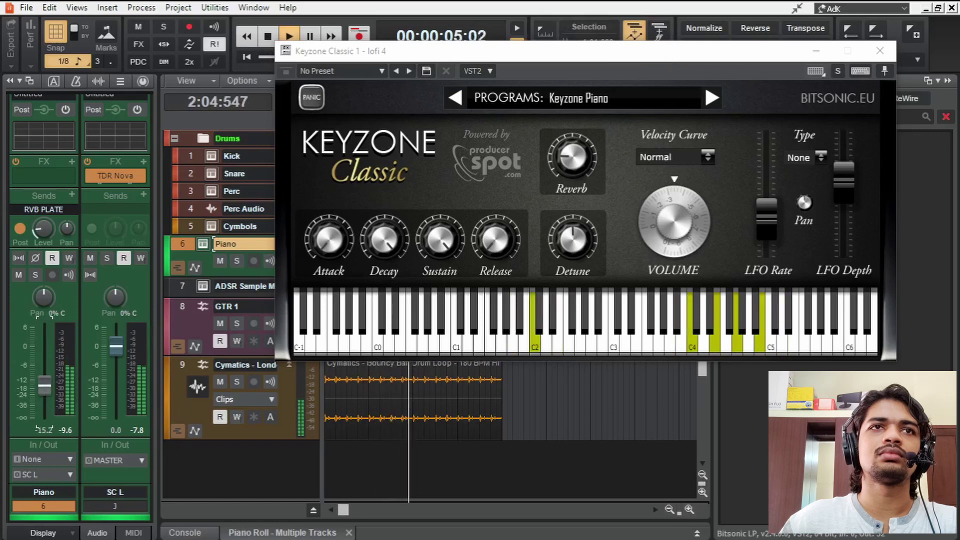
key("space")
left_click(879, 50)
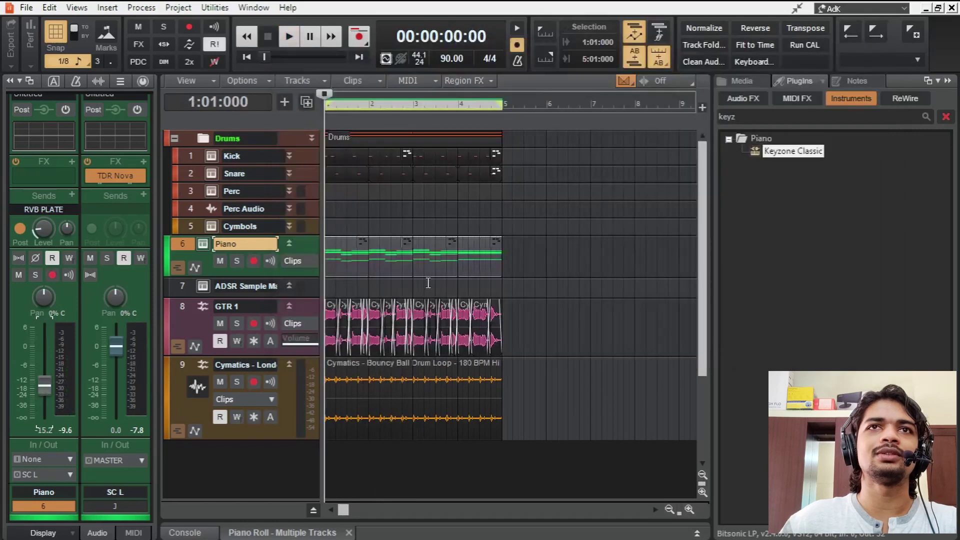
View the piano clip's notes during playback and raise the Piano track's volume to -9.1 dB
double_click(343, 243)
key("space")
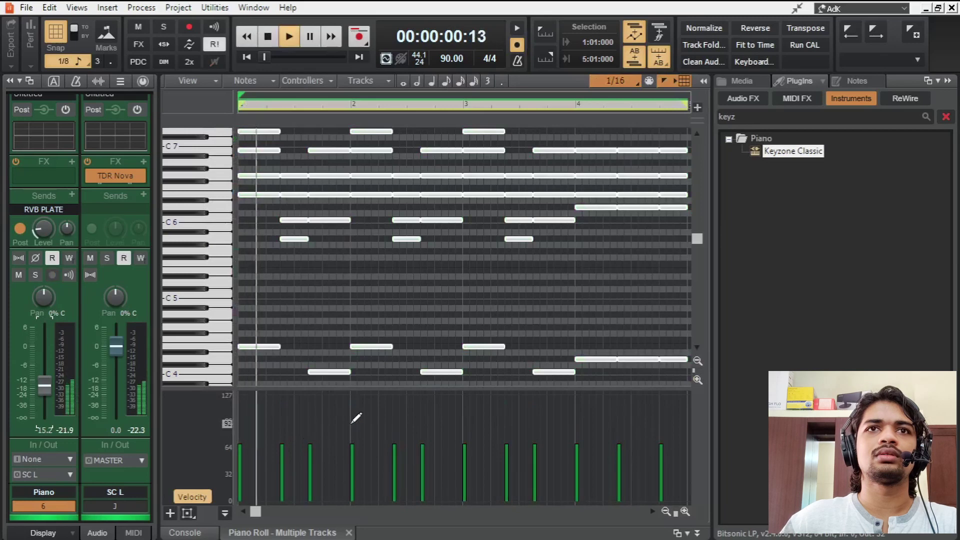
left_click_drag(47, 386, 47, 380)
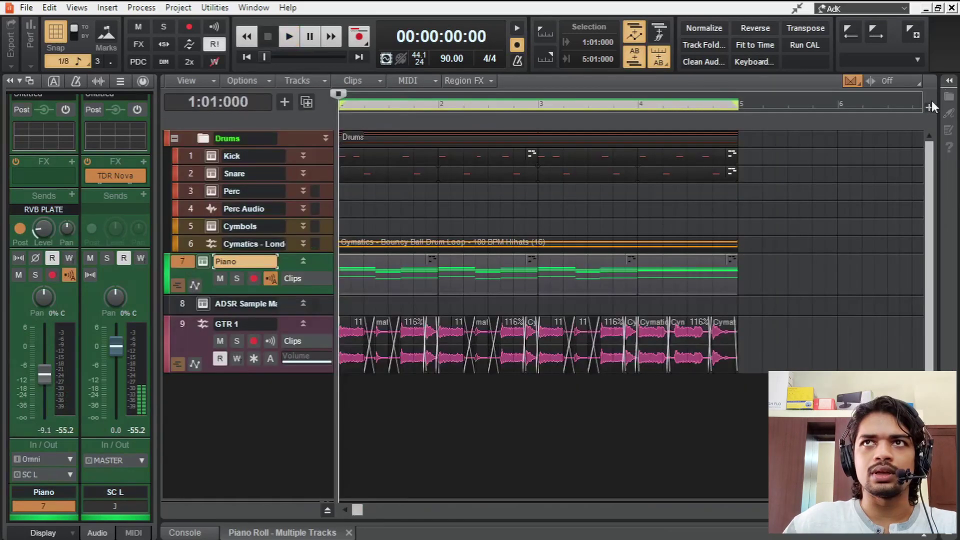
key("b")
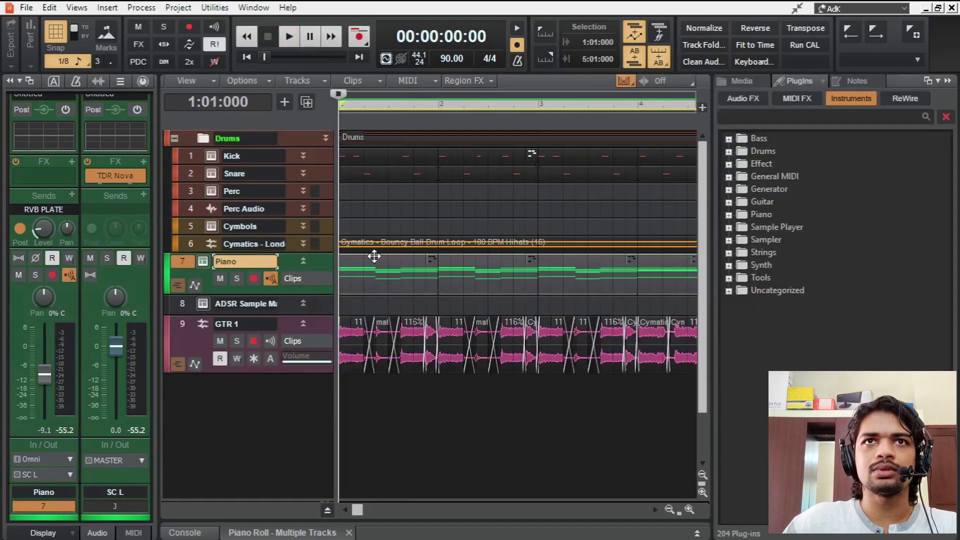
Solo the Piano track, add the Tape MELLO-FI effect to it and play it with Keyzone's Yamaha Grand Piano program
left_click(237, 278)
left_click(790, 116)
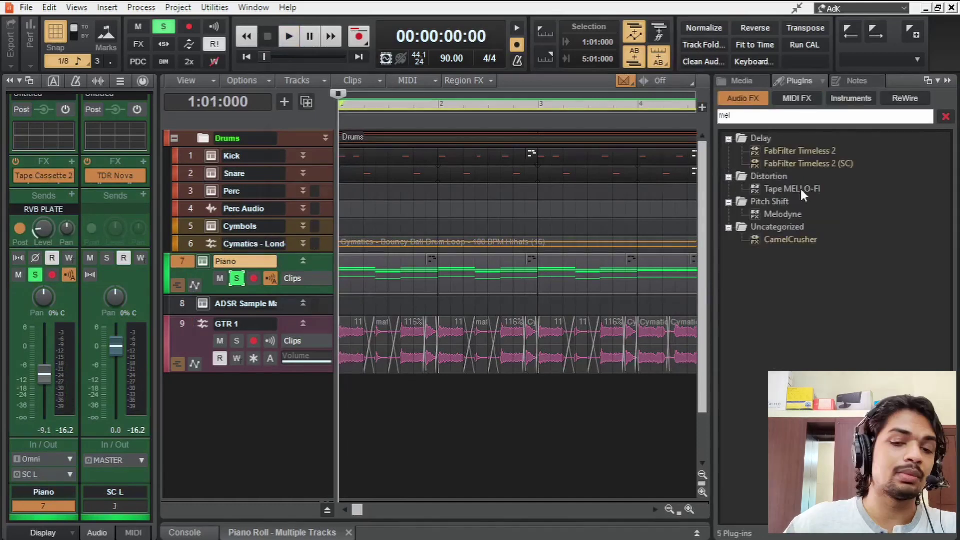
left_click_drag(800, 187, 44, 176)
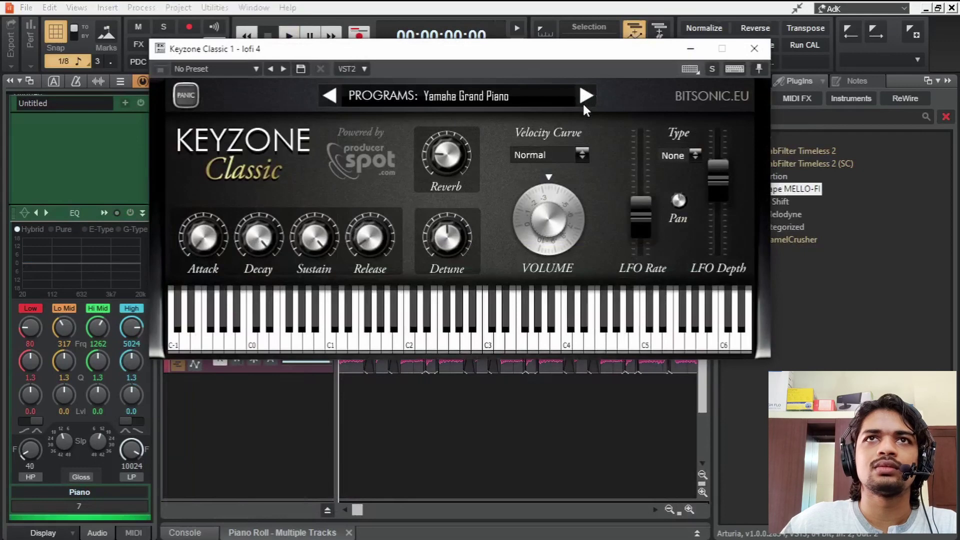
key("space")
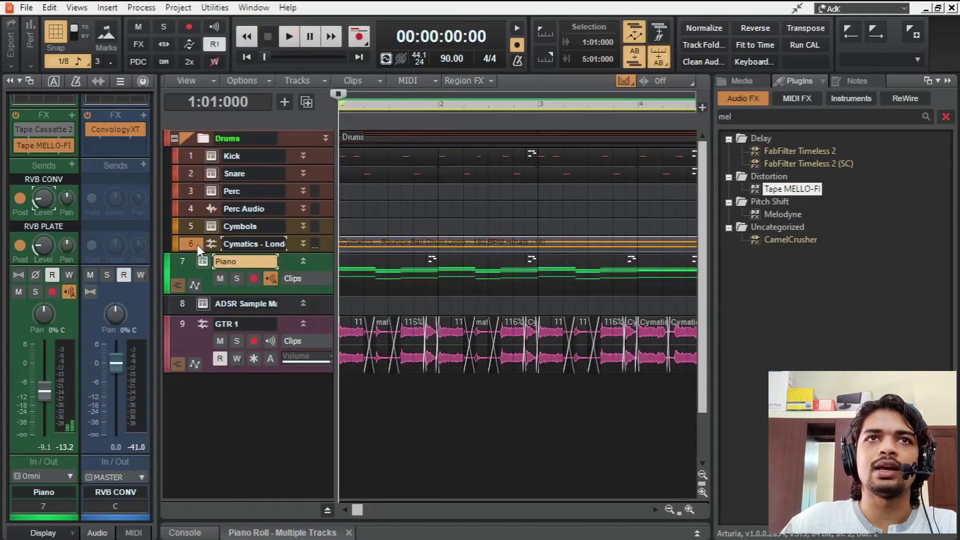
Find the Cymatics Origin effect by searching for "origin", add it to the Cymatics hi-hat loop track and play it back
left_click(197, 245)
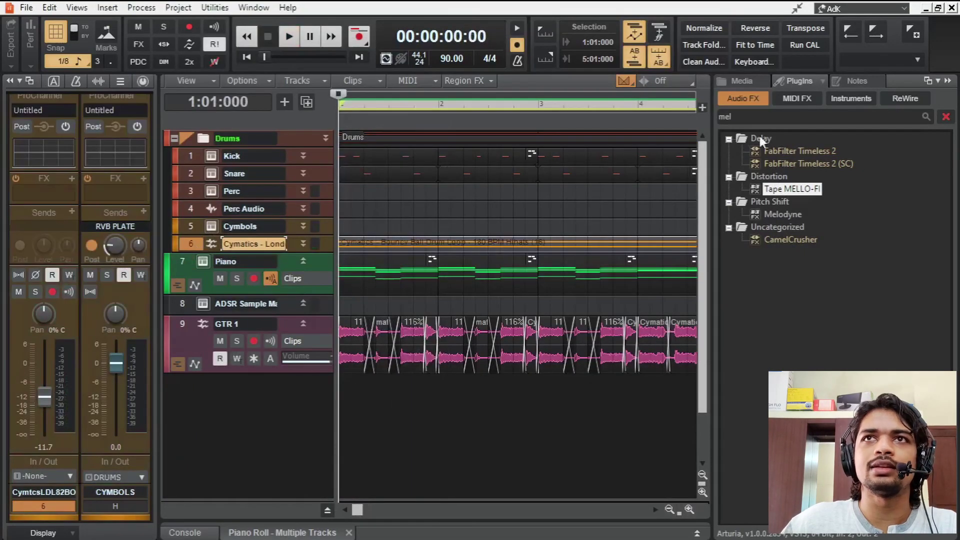
left_click(803, 115)
type("origin")
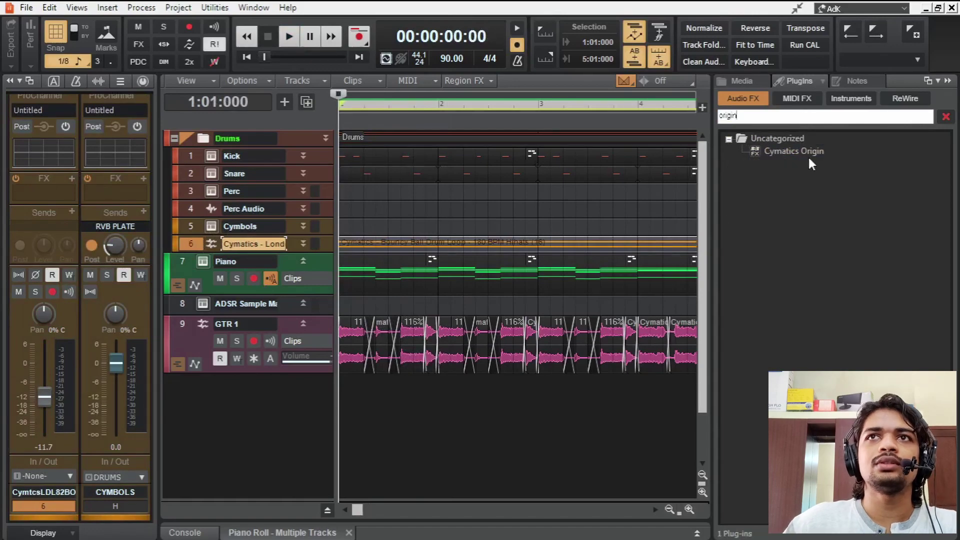
double_click(794, 150)
key("space")
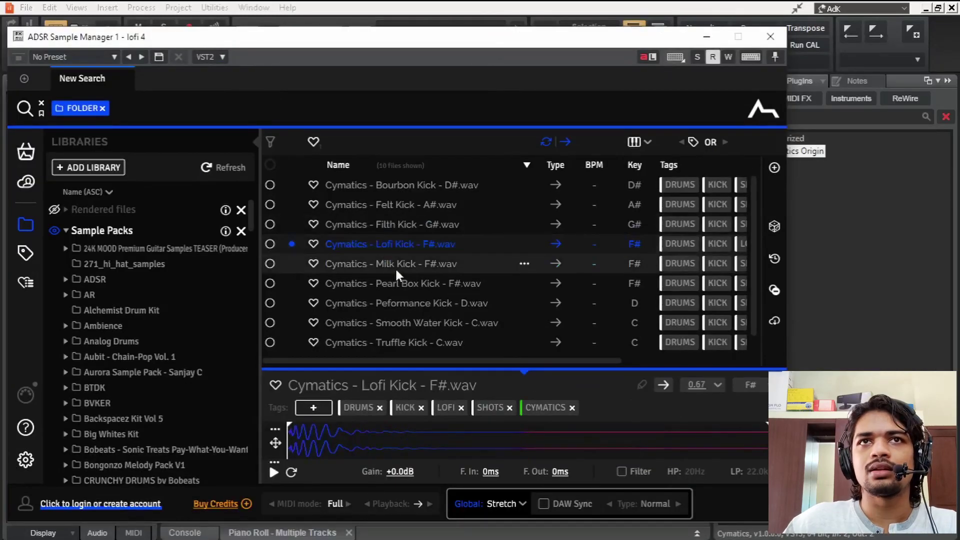
Compare the Milk Kick - F# and Pearl Box Kick - F# samples in the Kick track's sample manager, ending on the Milk Kick
left_click(395, 267)
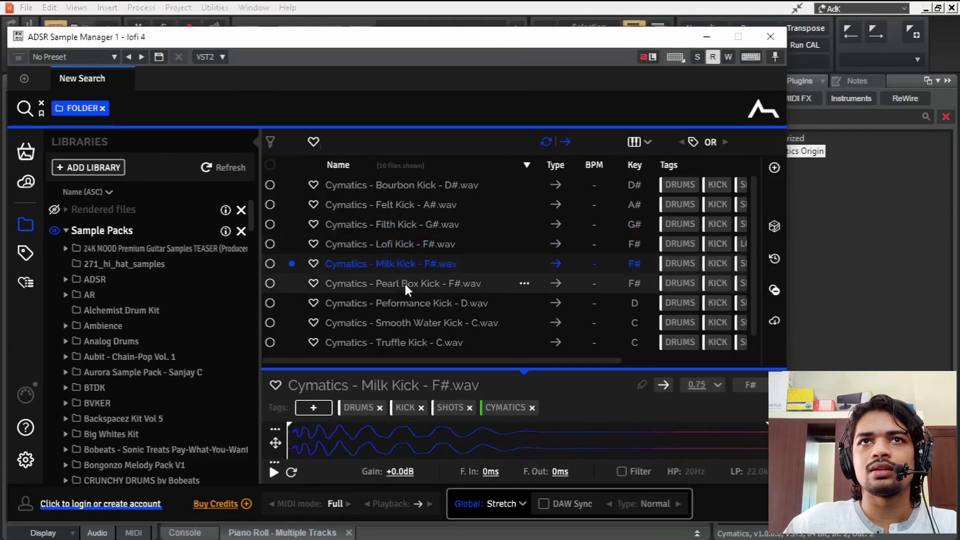
left_click(404, 281)
left_click(414, 264)
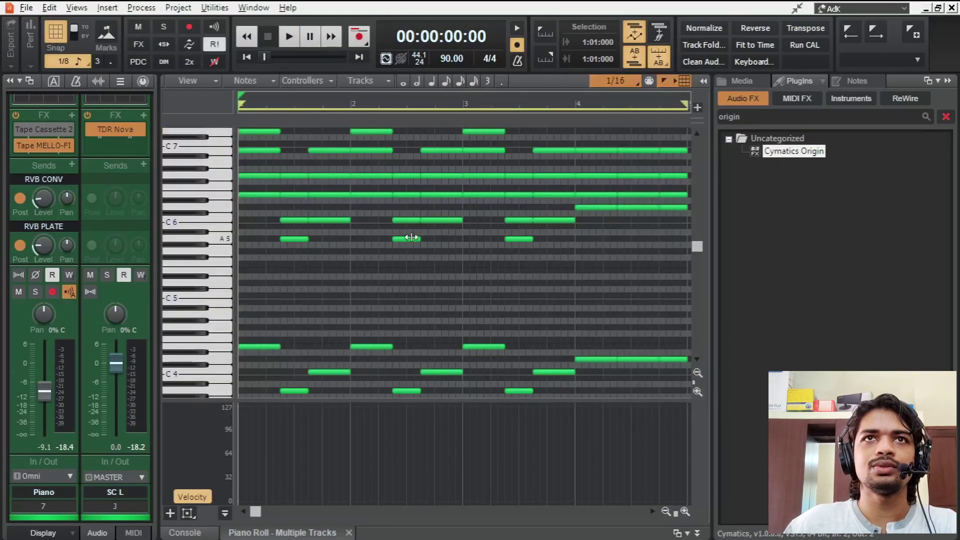
Enlarge the piano roll's note area and transpose the lowest row of piano bass notes up one octave
scroll(411, 238, "down", 1)
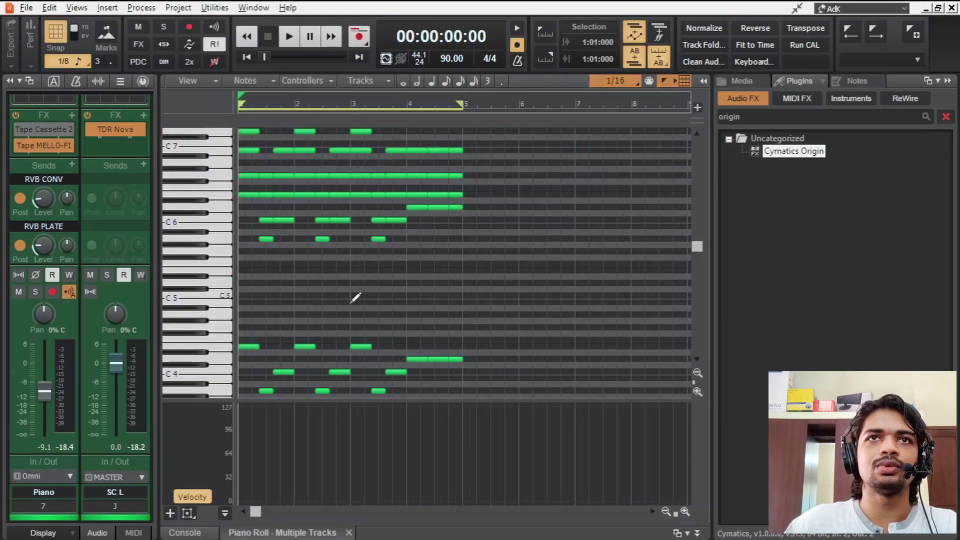
left_click_drag(339, 401, 339, 502)
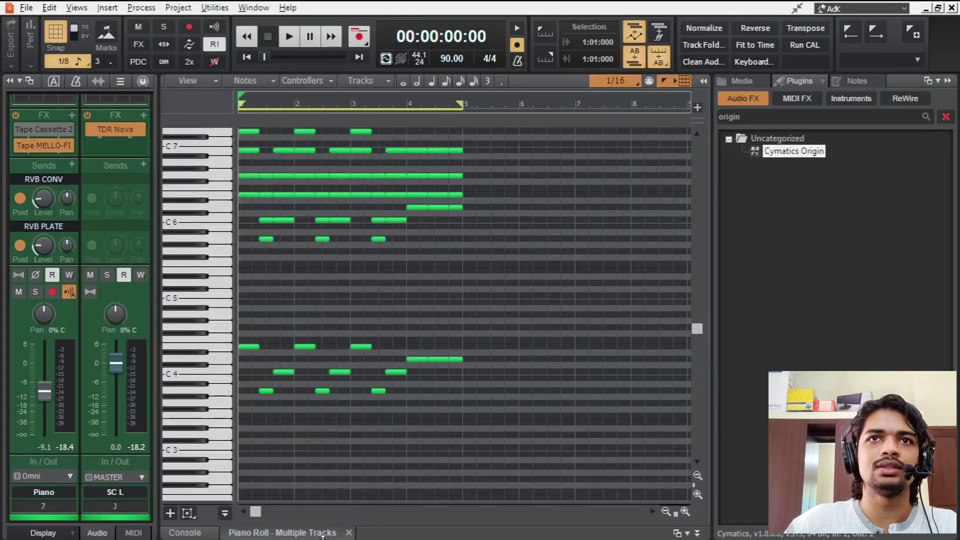
scroll(326, 400, "up", 3)
left_click_drag(491, 326, 215, 463)
key("shift+Up")
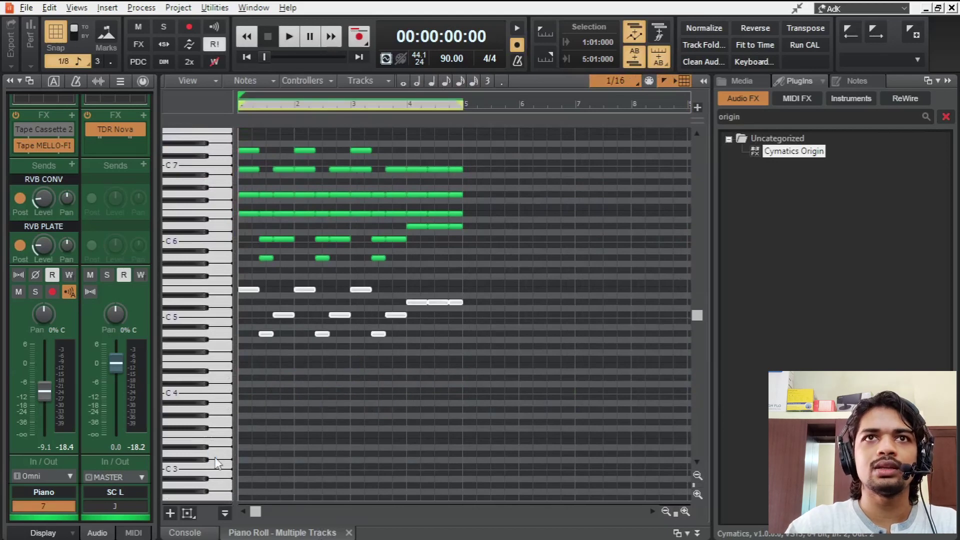
Select all the piano notes, transpose them down one octave and play back the result
scroll(484, 368, "up", 2)
left_click_drag(546, 441, 235, 195)
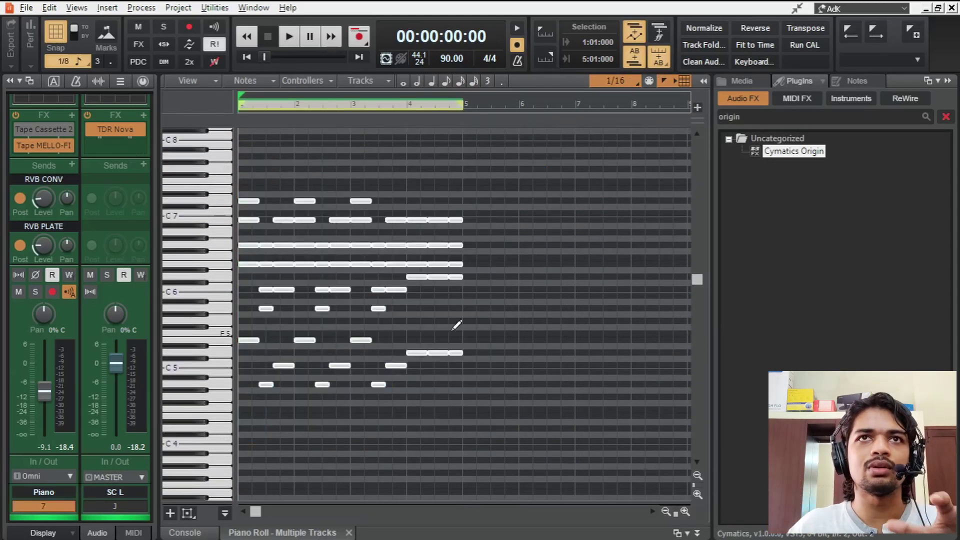
key("shift+Down")
key("space")
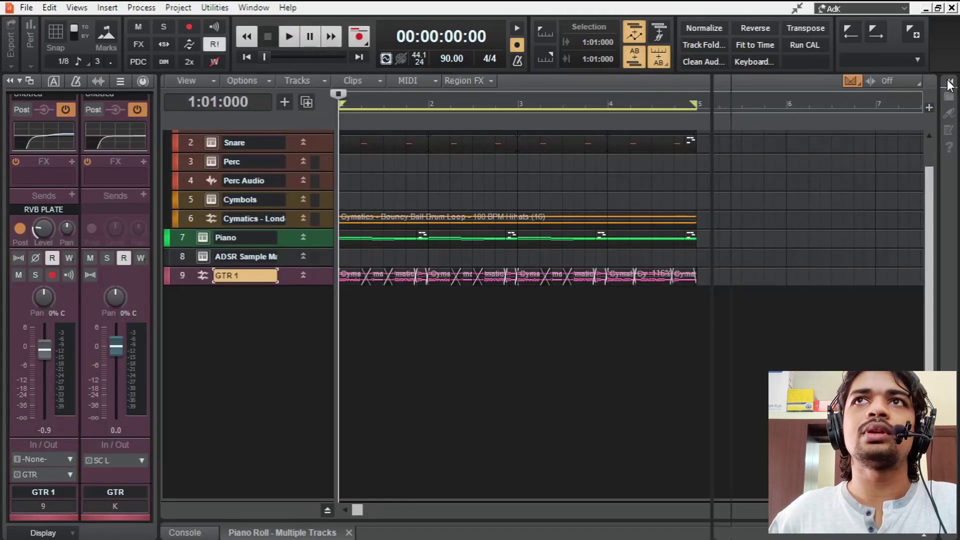
Add the Bass Engine CM instrument with the 1990s 13th Avenue preset and adjust the bass line's notes while checking playback
left_click(948, 83)
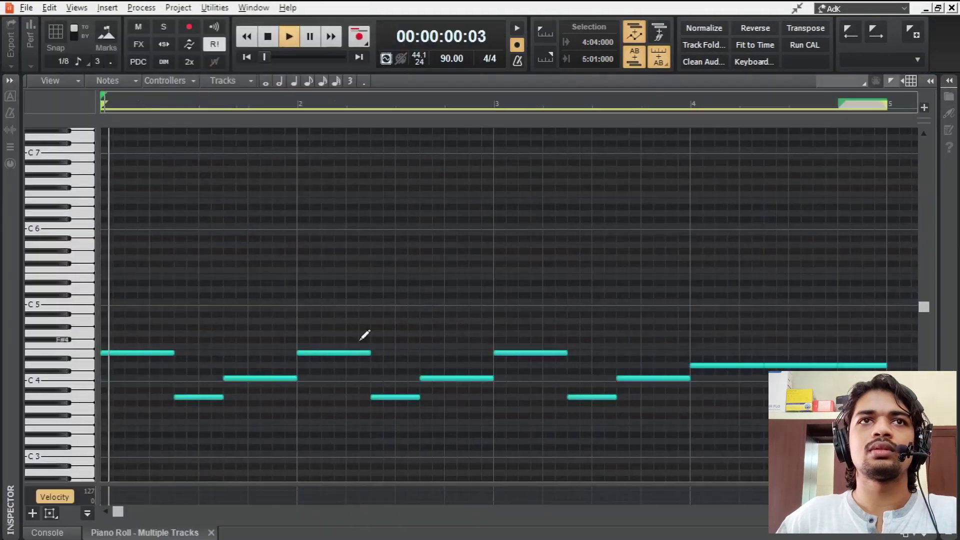
scroll(120, 389, "up", 2)
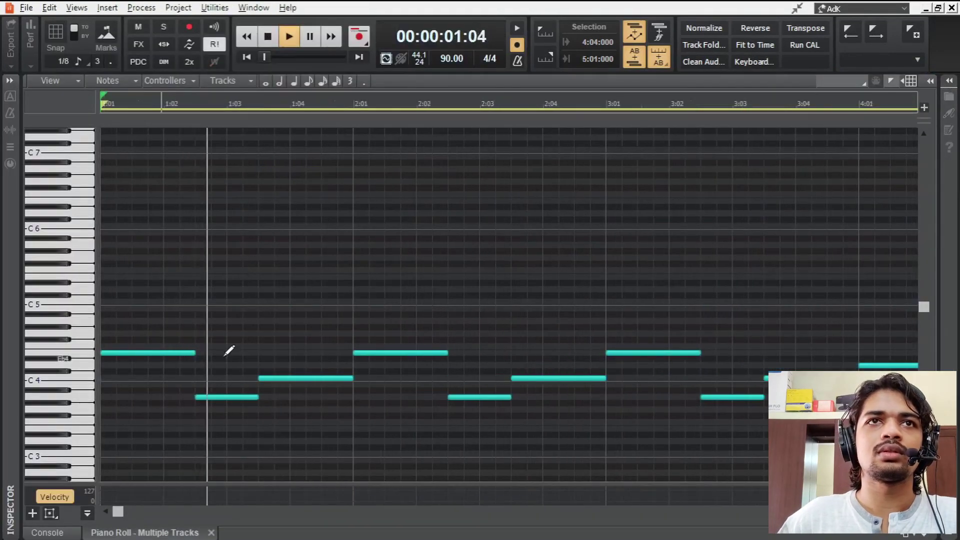
scroll(230, 352, "down", 2)
scroll(231, 353, "down", 1)
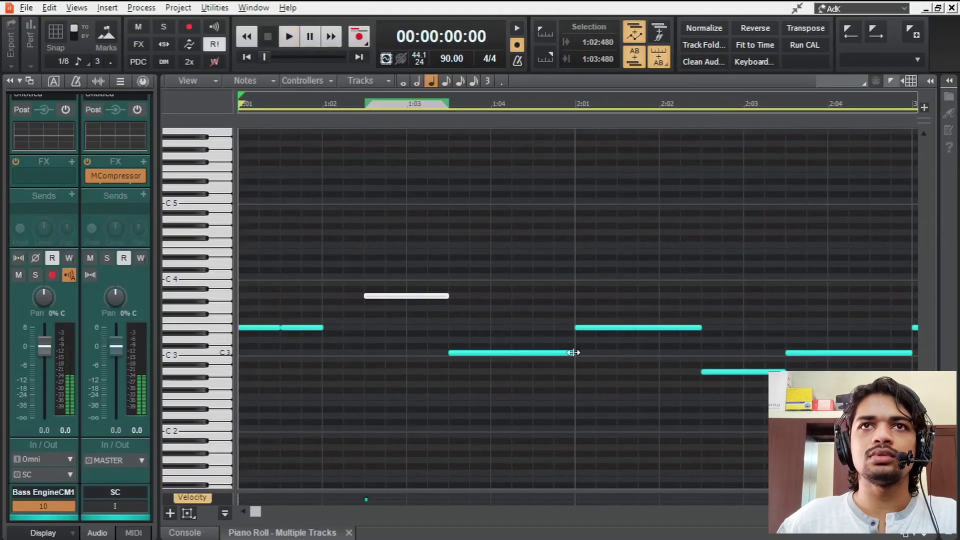
left_click_drag(573, 354, 468, 354)
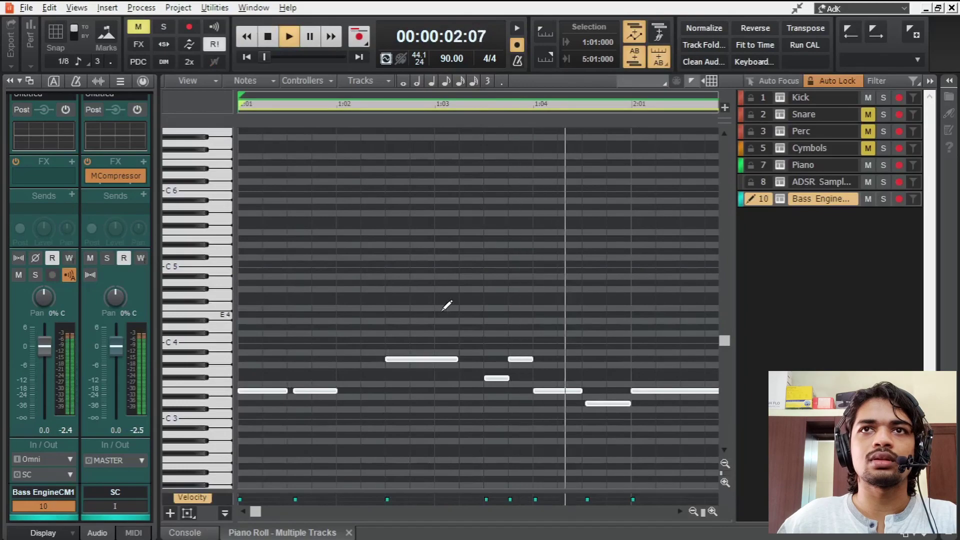
key("space")
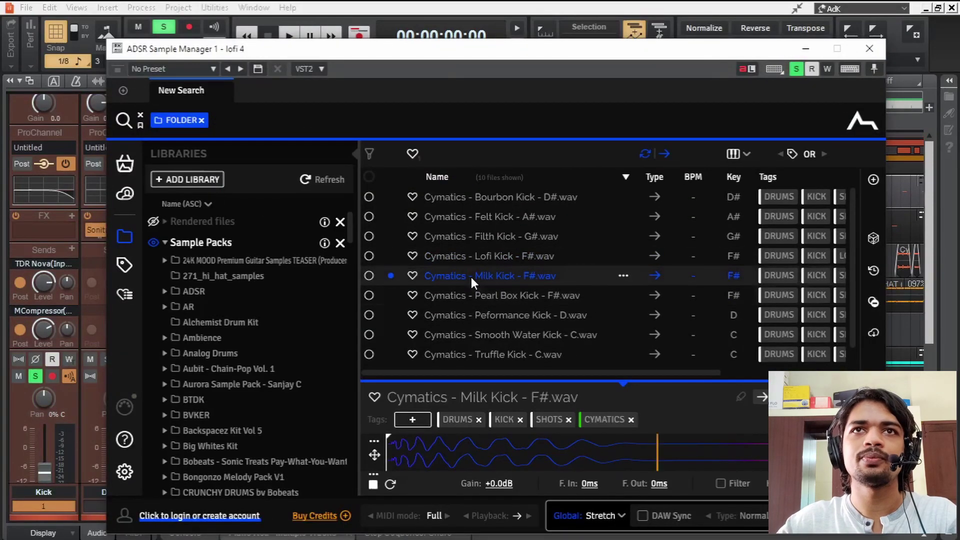
Switch from the Kick's sample manager to the Snare's, pin its window and audition Origami Snare - C with Cymatics Origin enabled
left_click(869, 48)
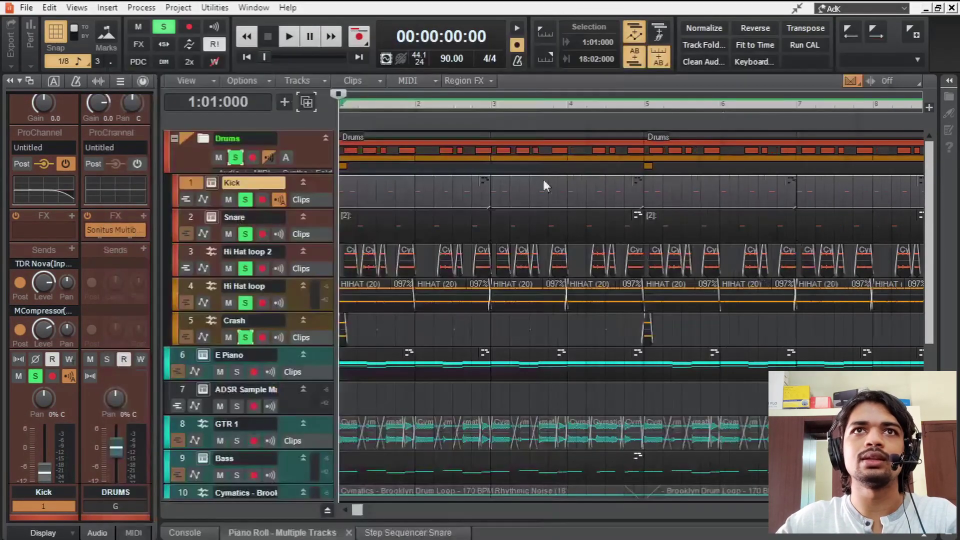
left_click(189, 211)
left_click(211, 217)
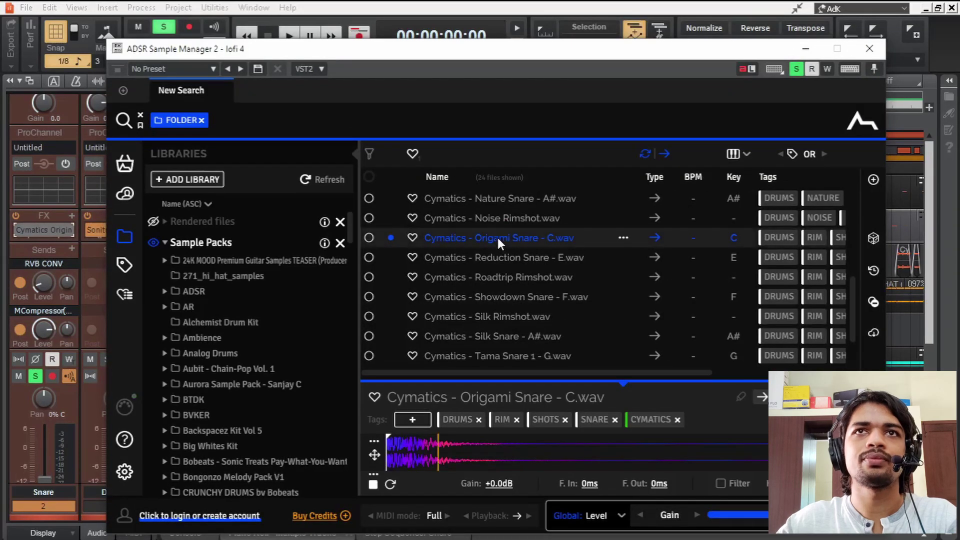
left_click(874, 68)
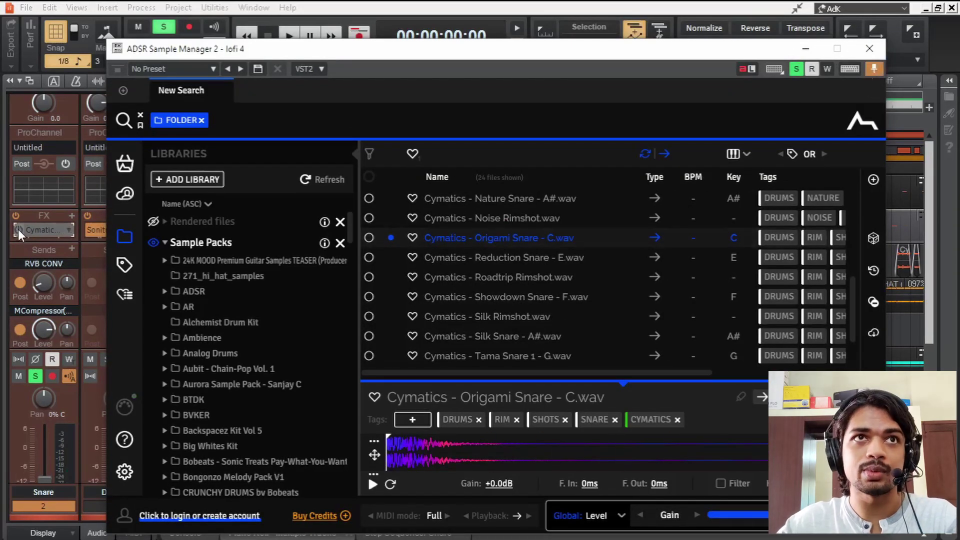
left_click(484, 239)
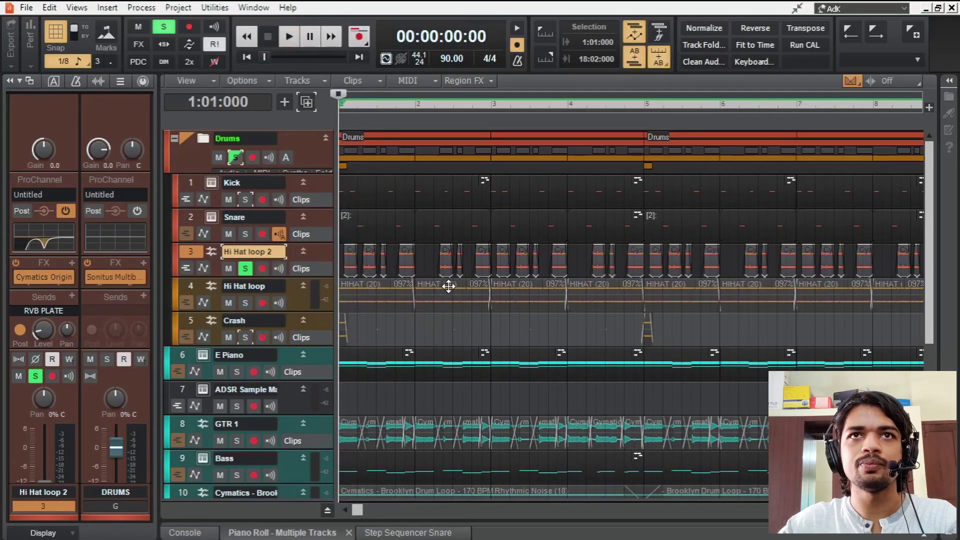
Listen to the Hi Hat loop 2 track soloed, the Hi Hat loop track soloed, and both loops together
key("space")
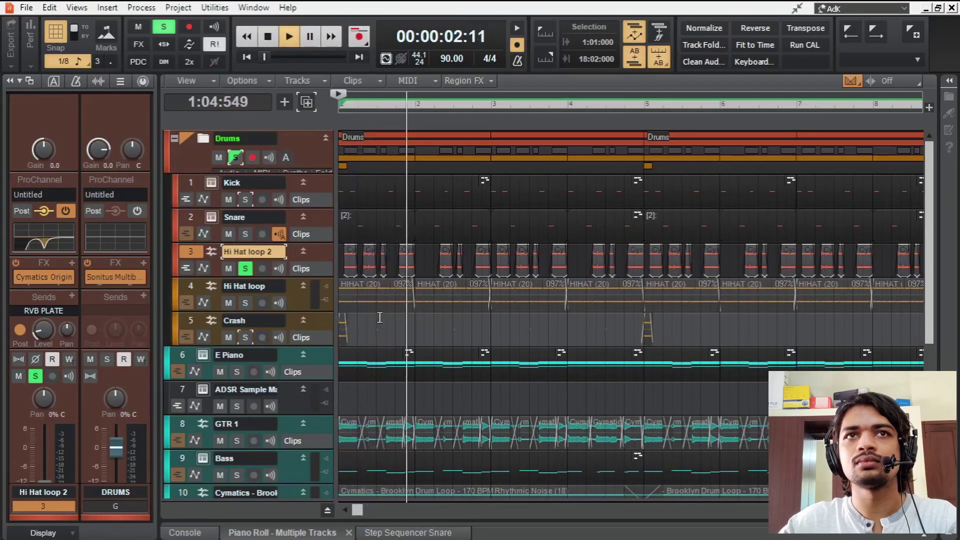
key("space")
left_click(245, 302)
left_click(245, 268)
key("space")
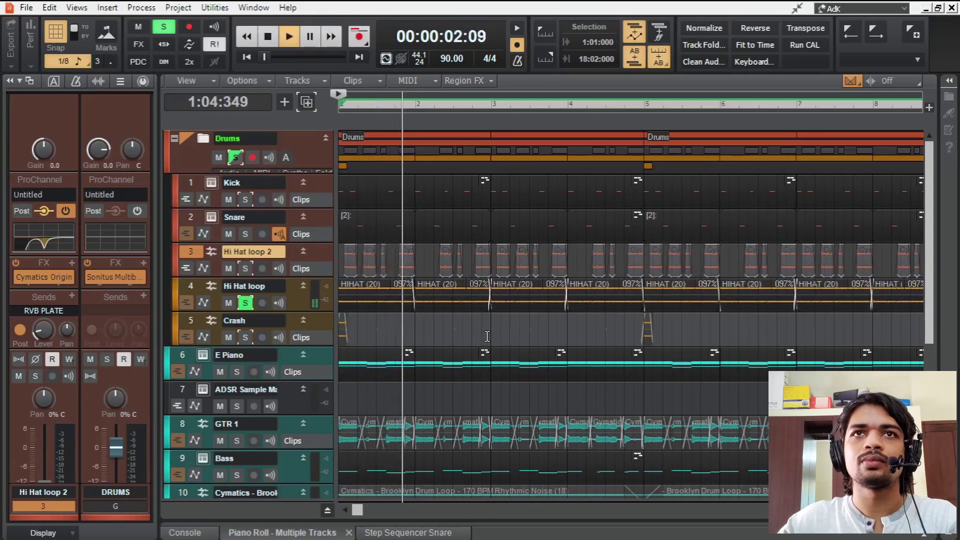
key("space")
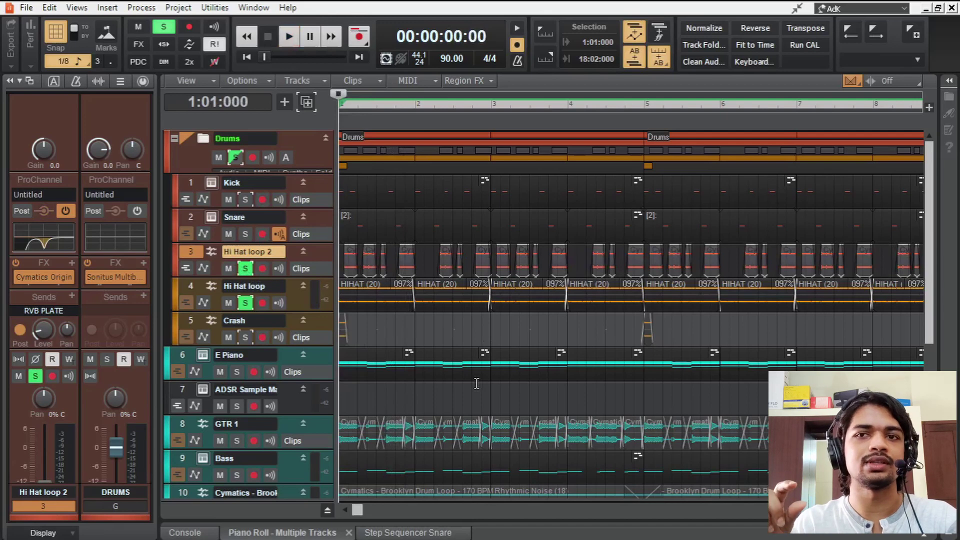
key("space")
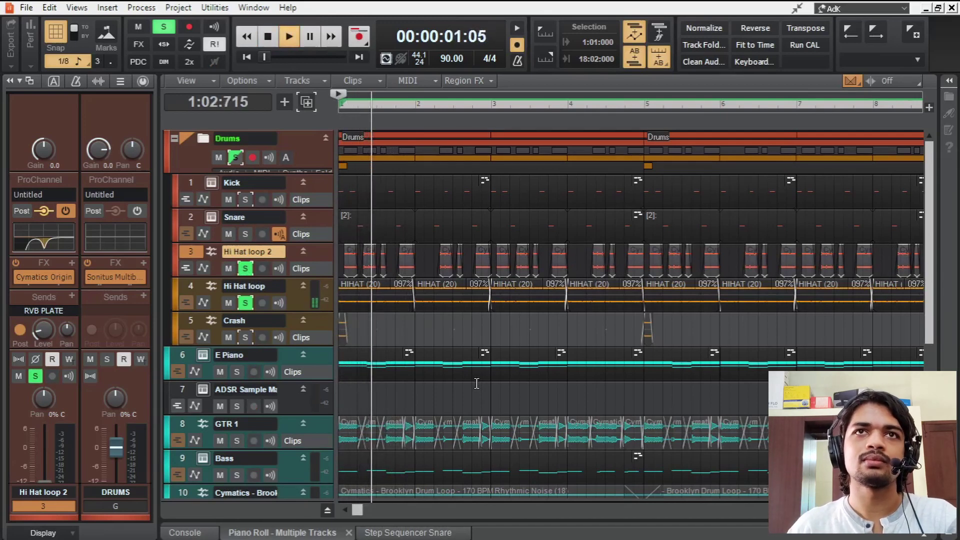
key("space")
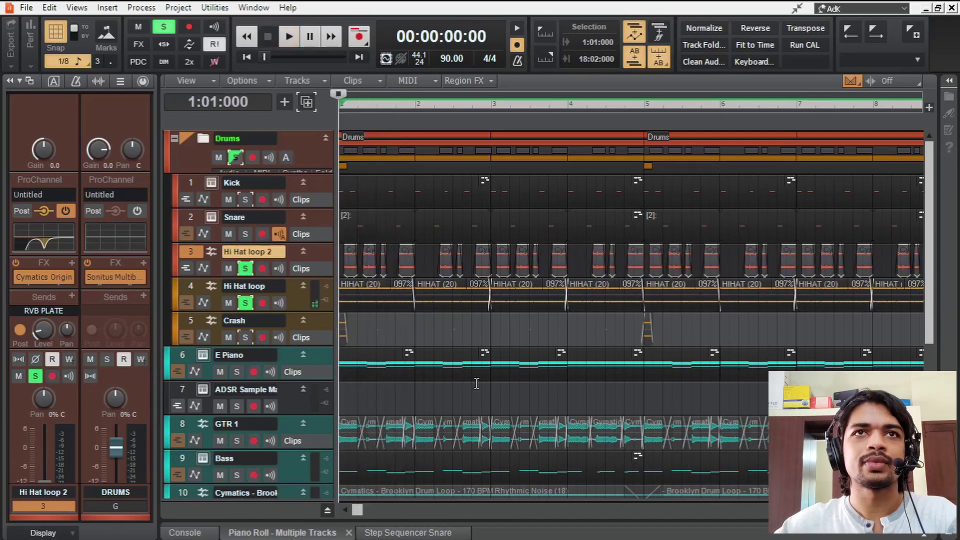
Listen to the Crash track soloed, and play all the drum tracks together
left_click(248, 270)
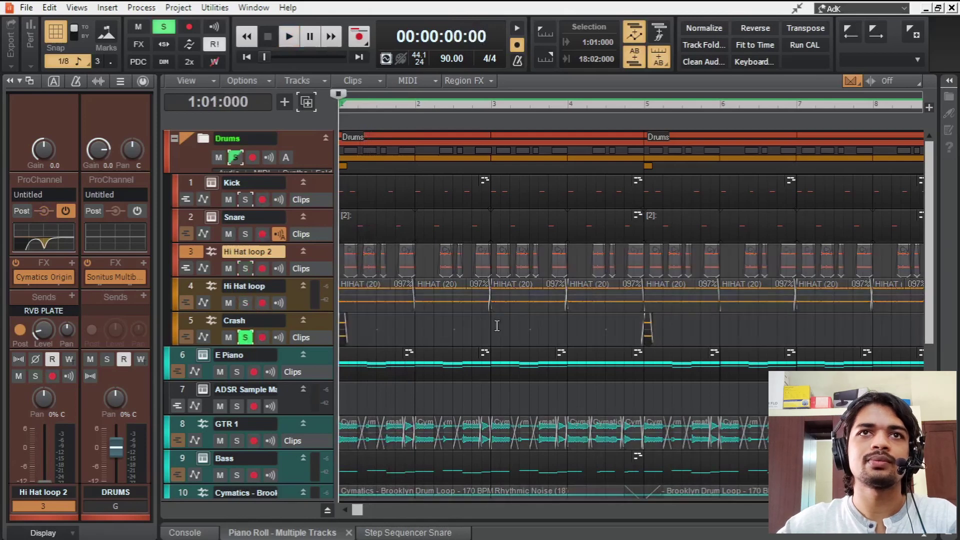
key("space")
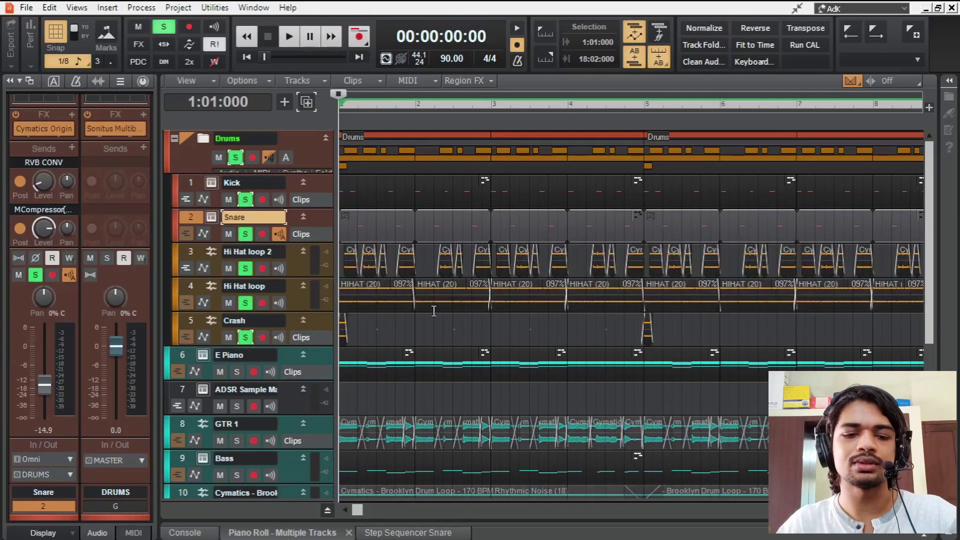
key("space")
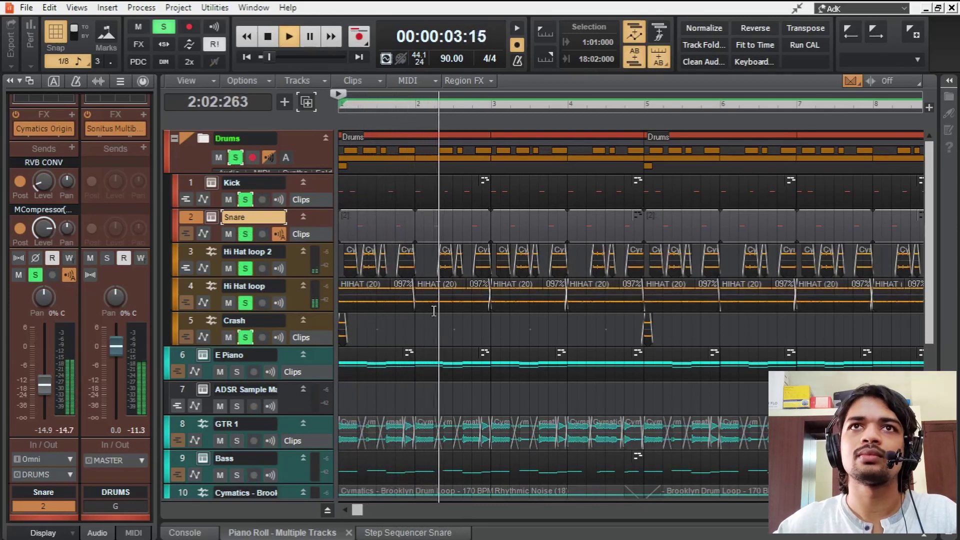
key("space")
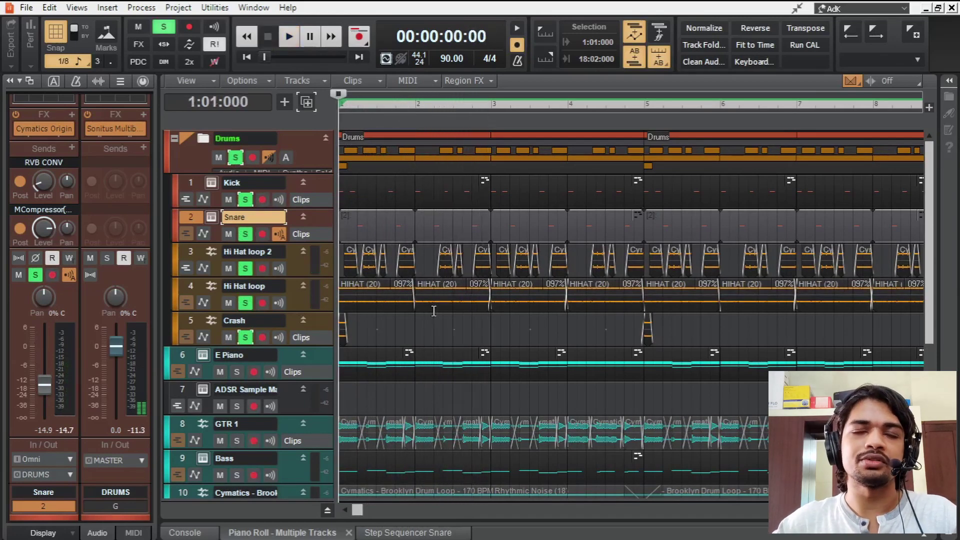
Inspect the off-grid placement of the Kick notes in the Piano Roll, and check the Snare notes
double_click(380, 184)
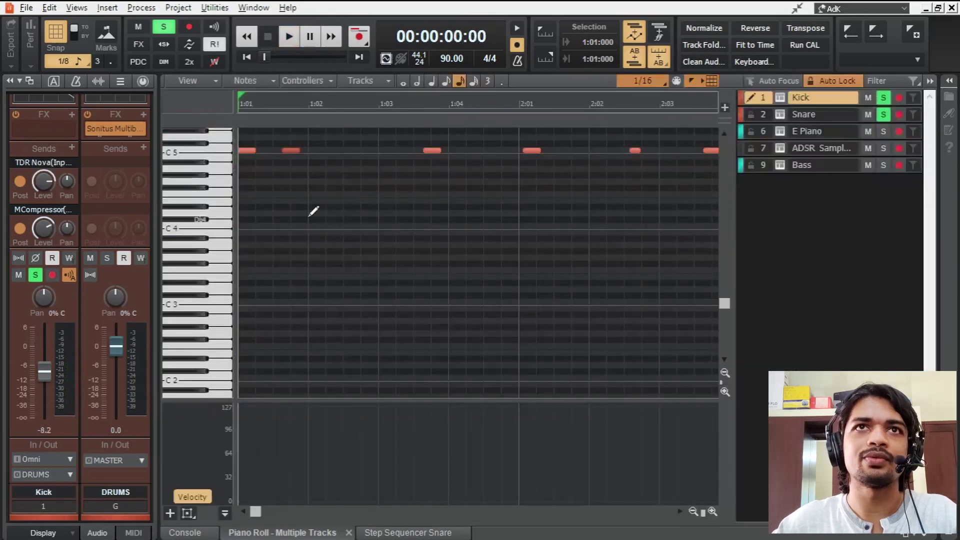
scroll(298, 199, "up", 3)
scroll(343, 228, "up", 1)
scroll(347, 224, "up", 1)
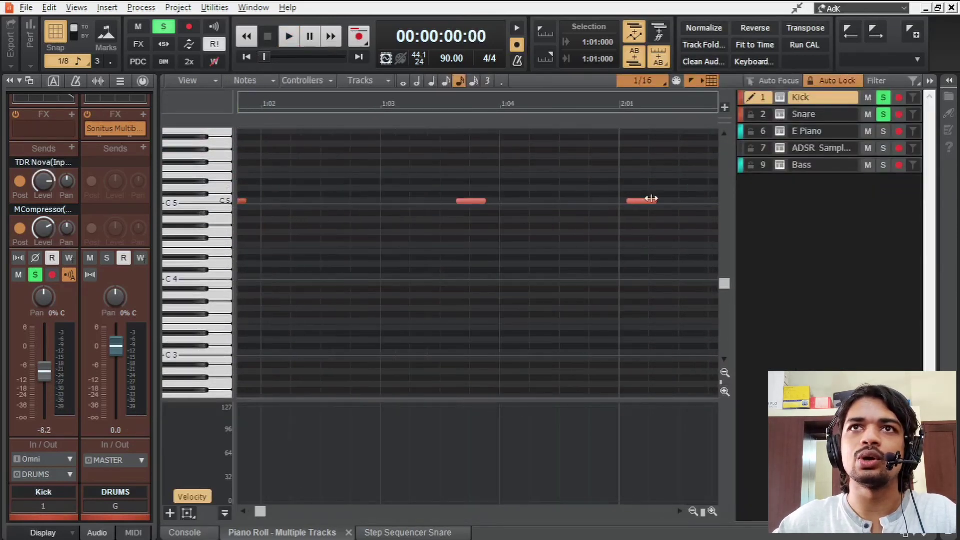
left_click(751, 115)
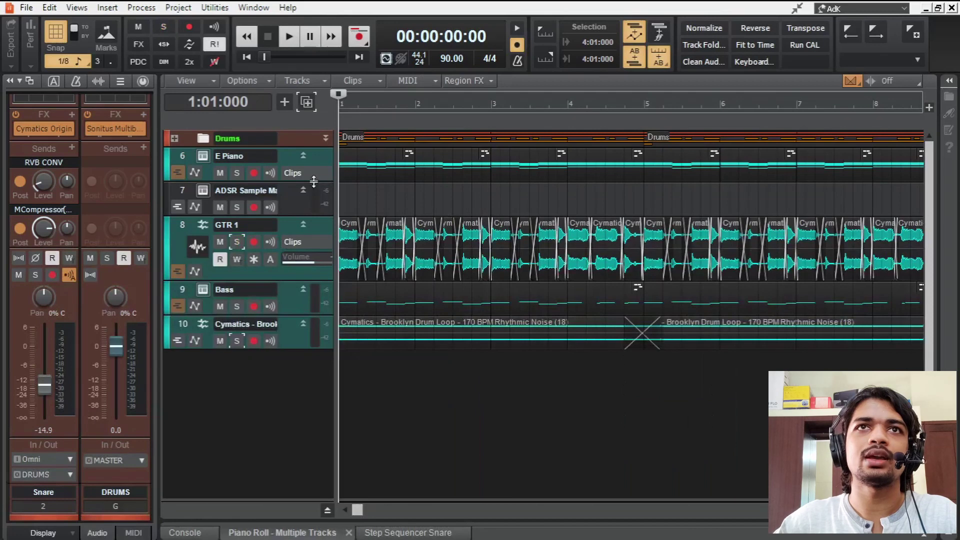
Listen to the E Piano track soloed with its Keyzone Classic instrument and Basic Electric Piano program in view
left_click(237, 173)
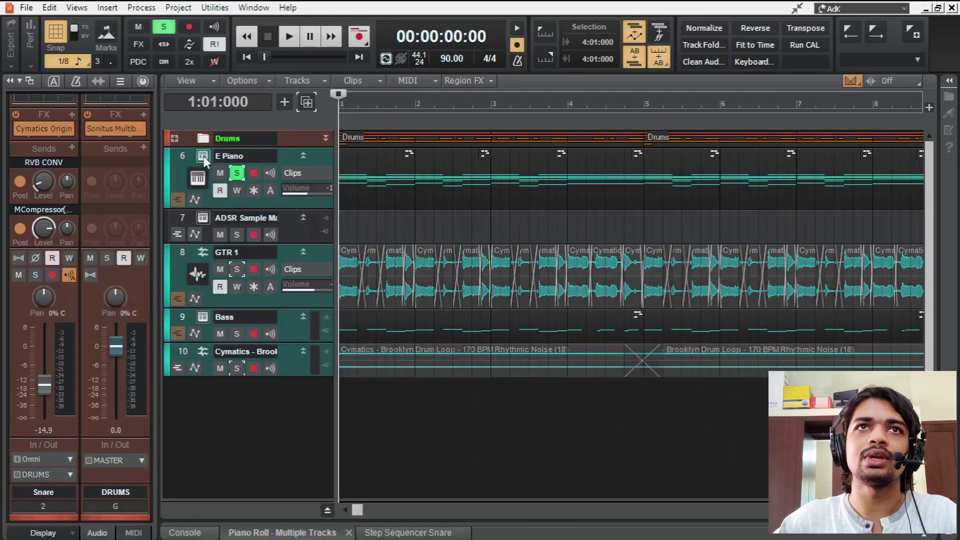
key("space")
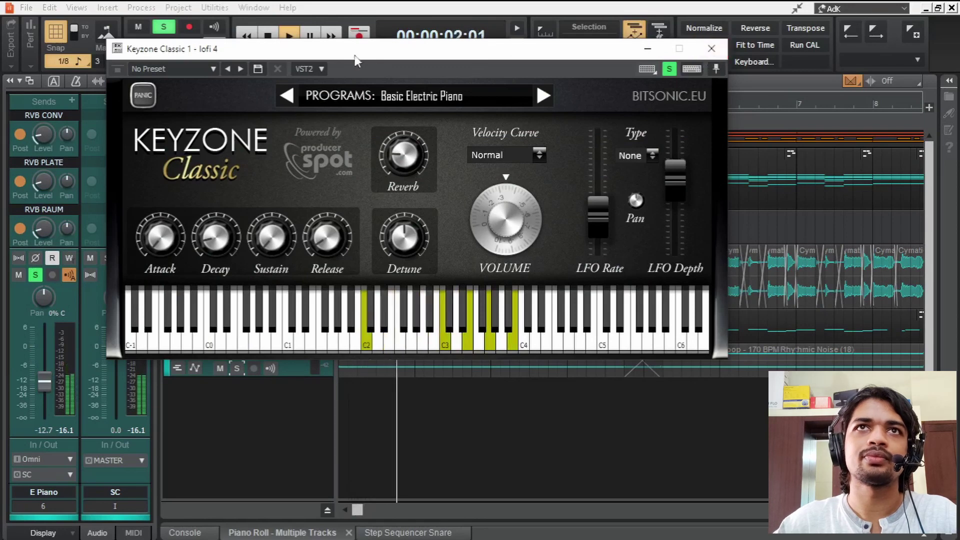
left_click_drag(348, 55, 575, 69)
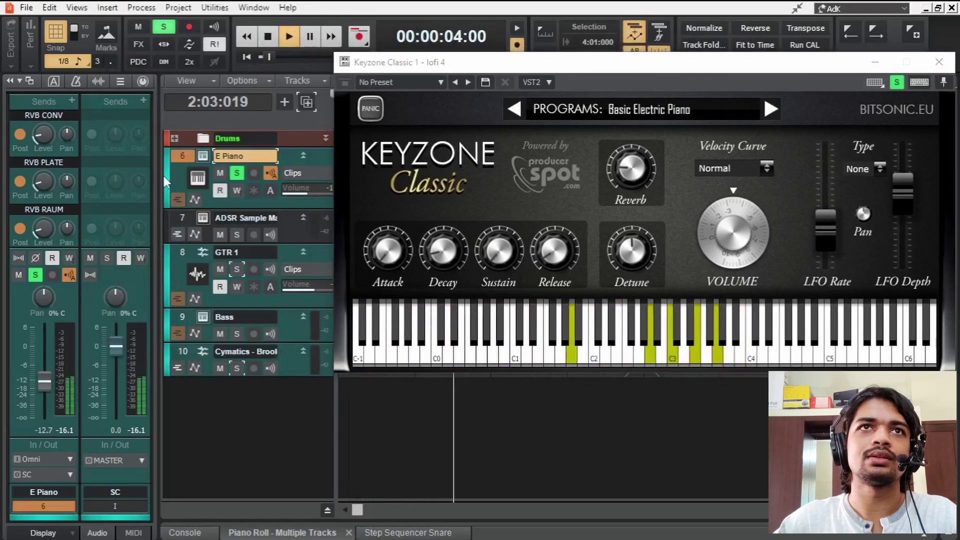
Open the Tape Cassette 2 effect on the E Piano track and set its Wow to 30.40%
scroll(88, 158, "up", 2)
double_click(44, 202)
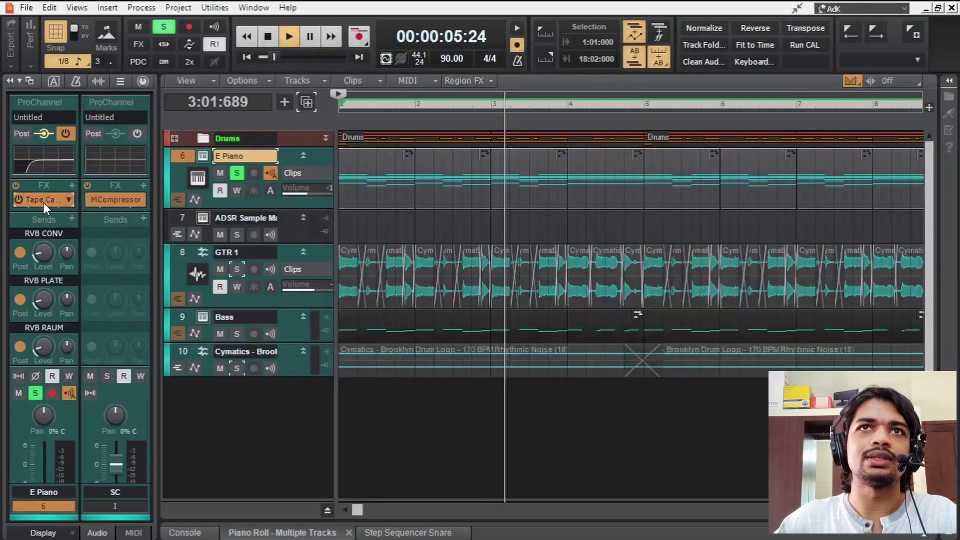
double_click(43, 202)
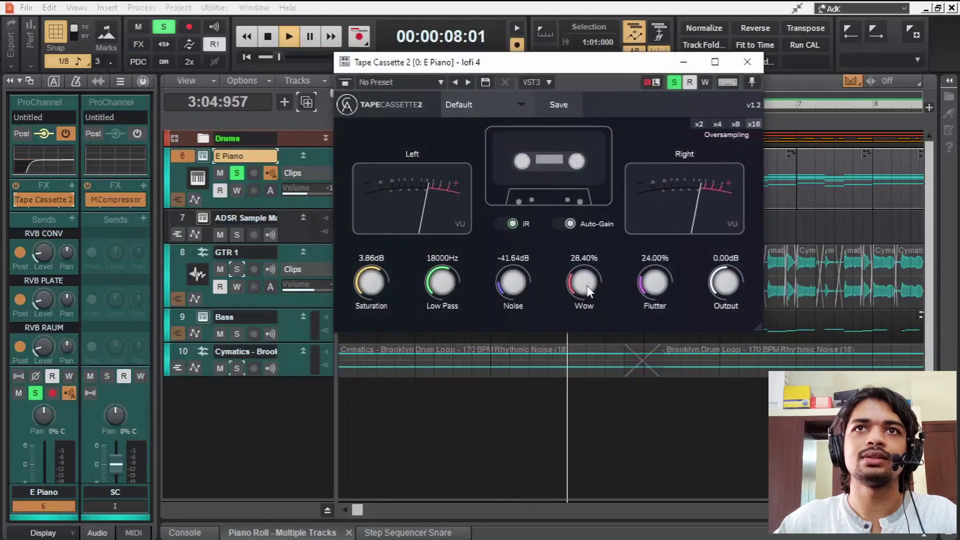
left_click_drag(590, 292, 617, 285)
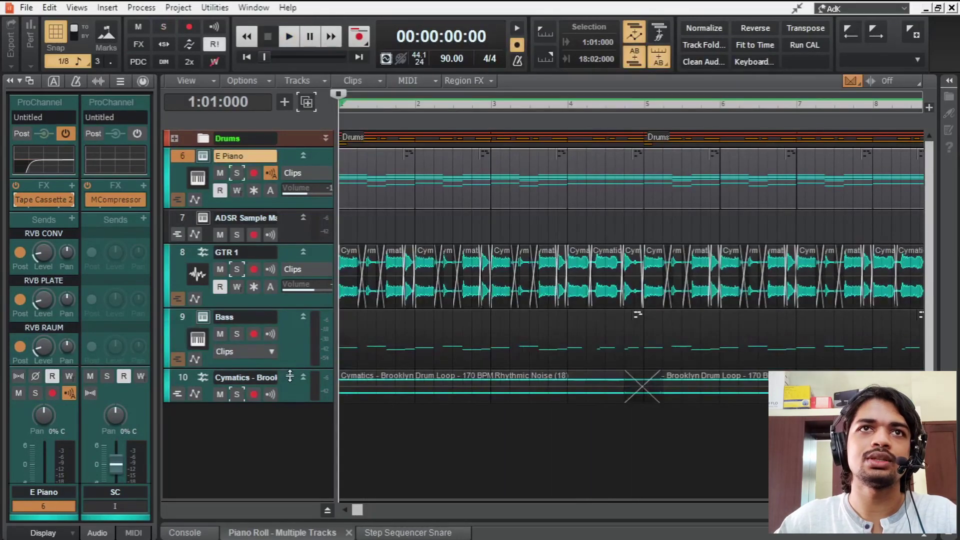
Enlarge the Bass track and listen to it soloed from the start of the project
left_click_drag(289, 376, 290, 388)
left_click(237, 334)
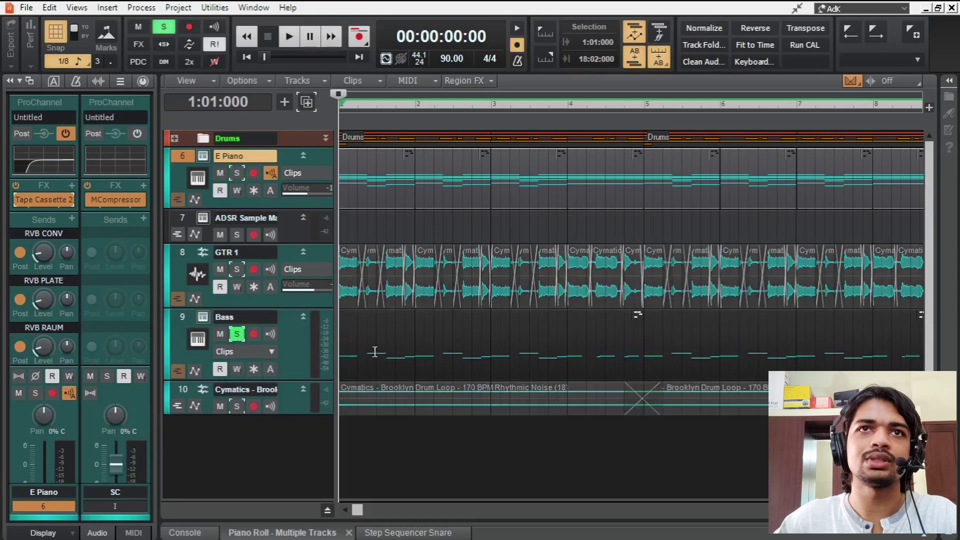
key("space")
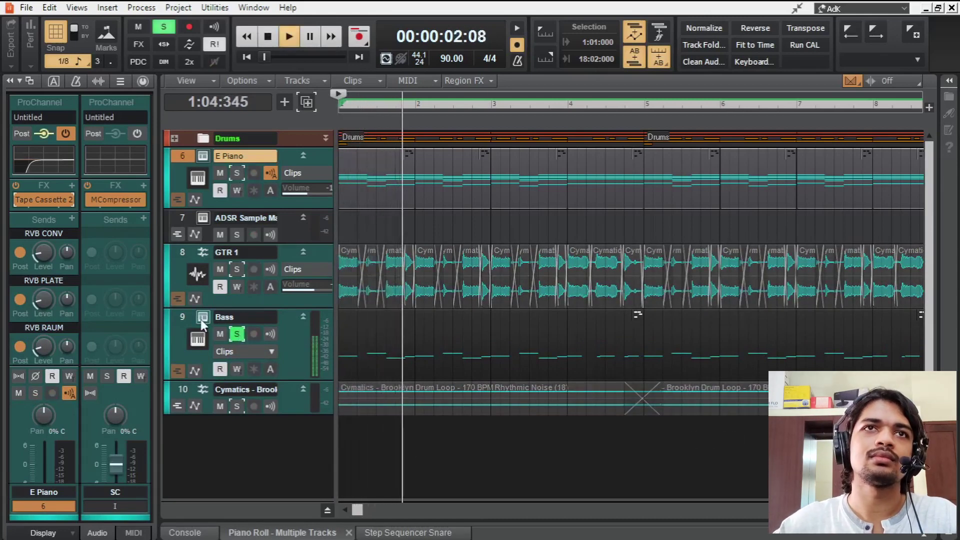
key("space")
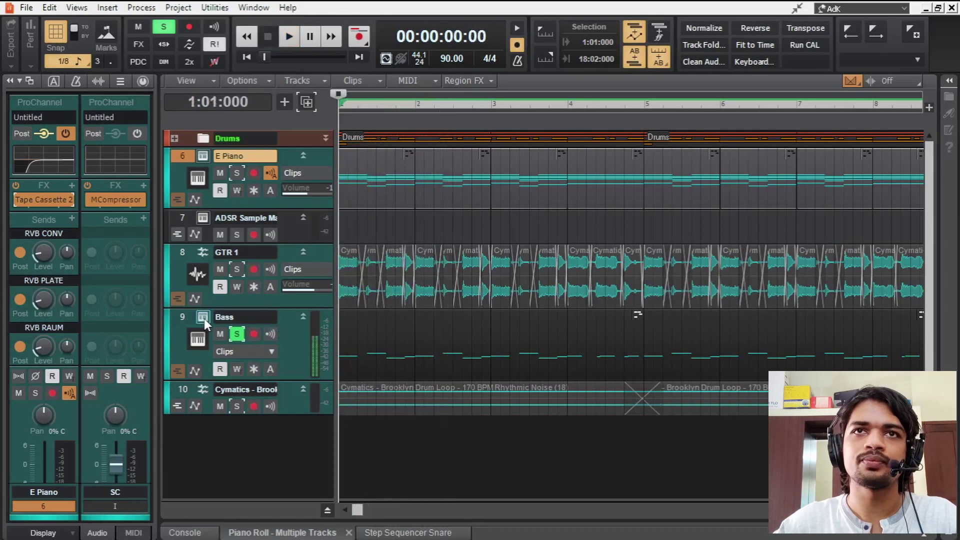
Enlarge the Cymatics Brooklyn Drum Loop rhythmic noise track and listen to it soloed instead of the Bass
left_click(237, 334)
left_click_drag(291, 415, 292, 443)
left_click(236, 406)
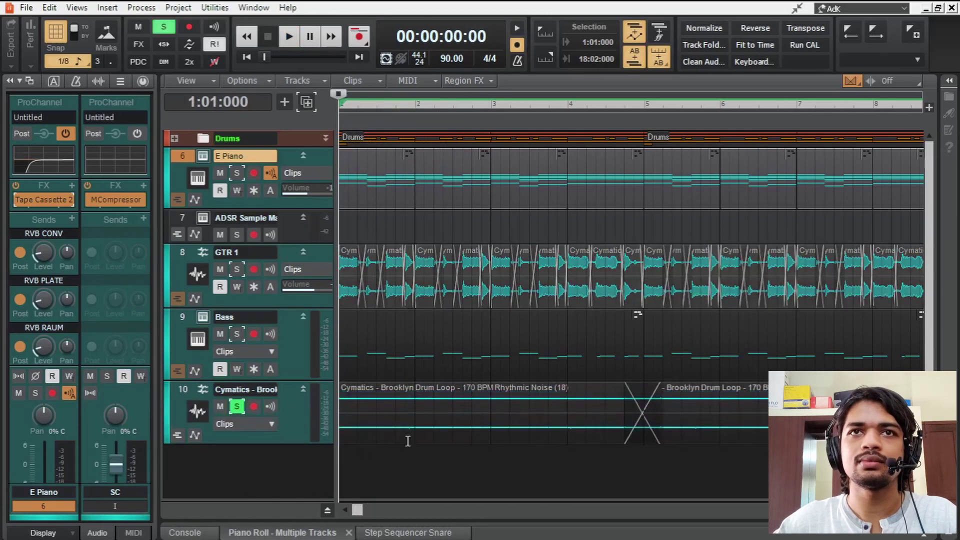
key("space")
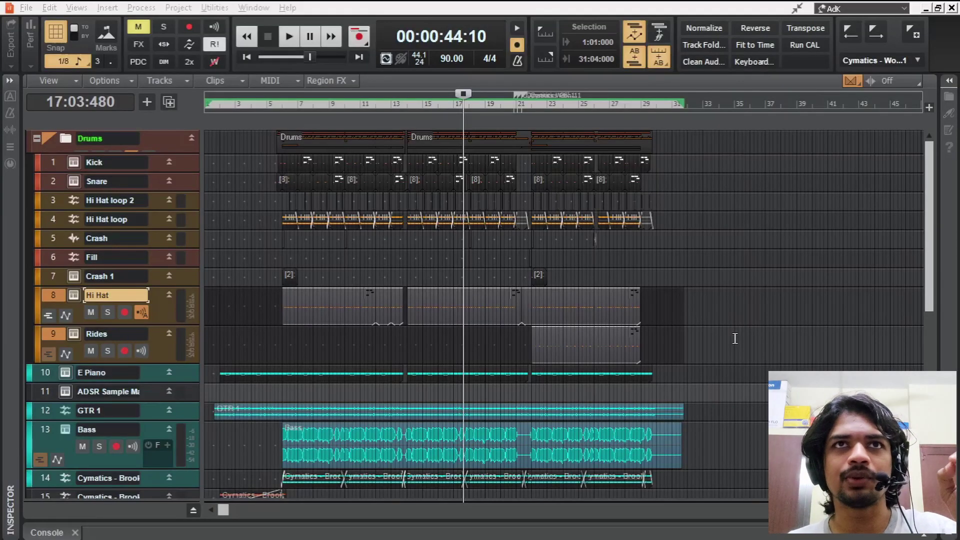
Listen to the Hi Hat and Rides tracks soloed from about bars 18 and 23, and unsolo both
scroll(394, 314, "down", 3)
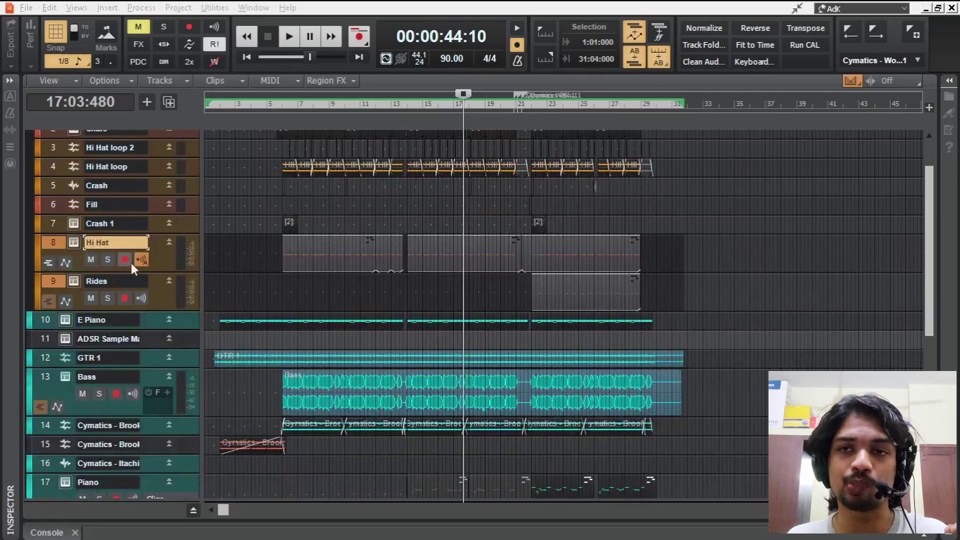
left_click(107, 260)
left_click(107, 299)
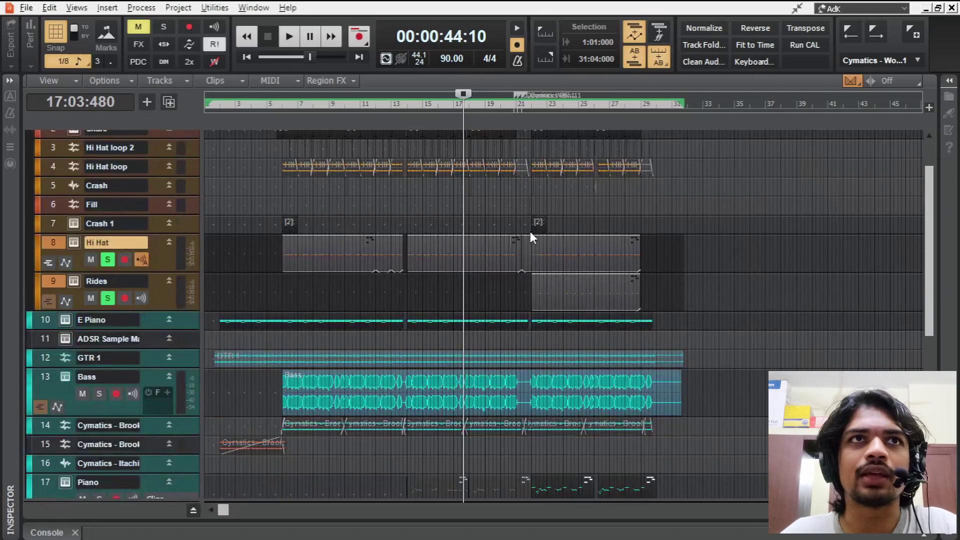
left_click(477, 213)
key("space")
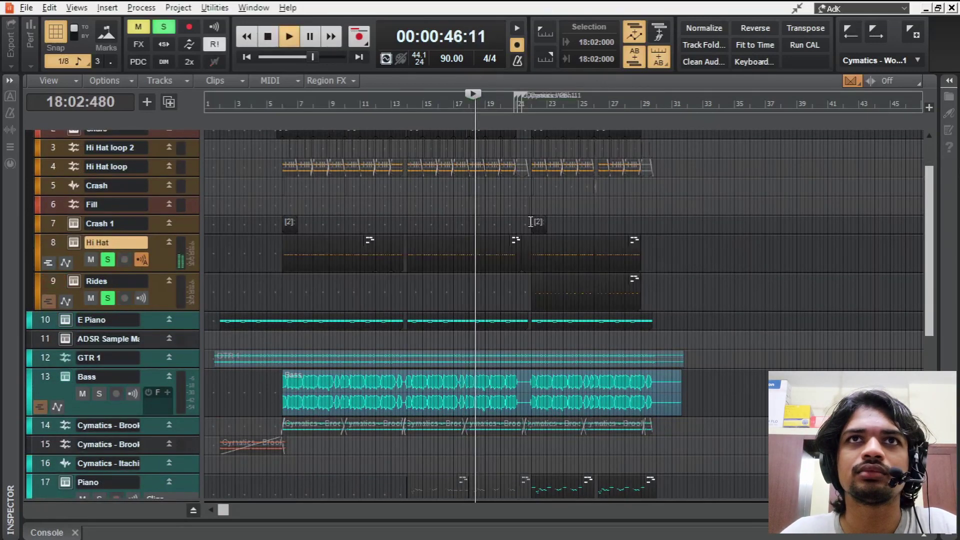
left_click(555, 219)
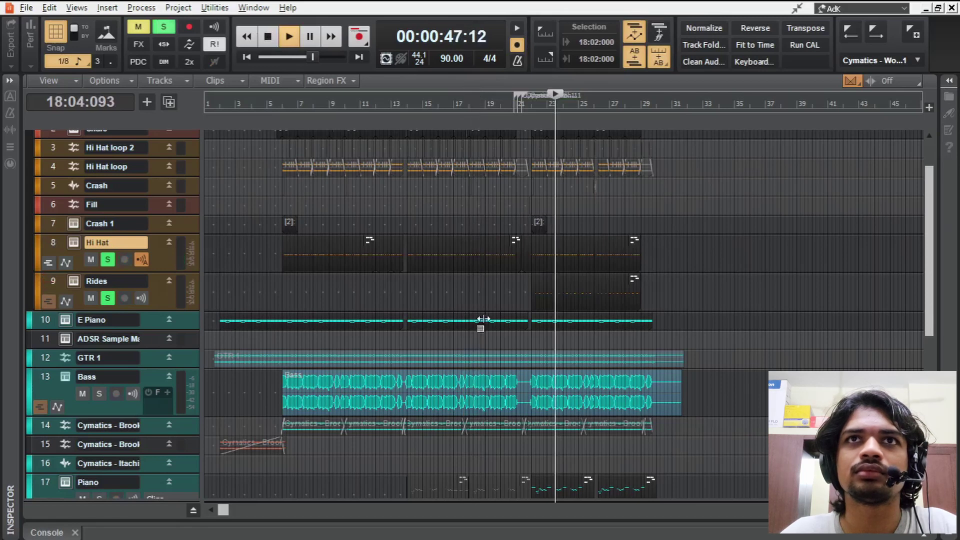
left_click(109, 297)
key("space")
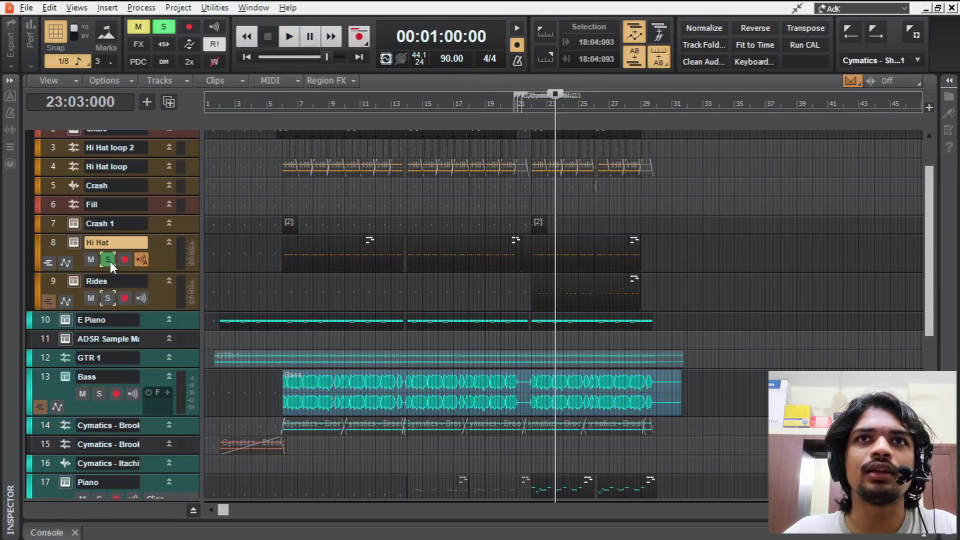
left_click(108, 260)
Listen to track 18, GTR, soloed from its first clip at bar 14
scroll(97, 322, "down", 5)
left_click(415, 359)
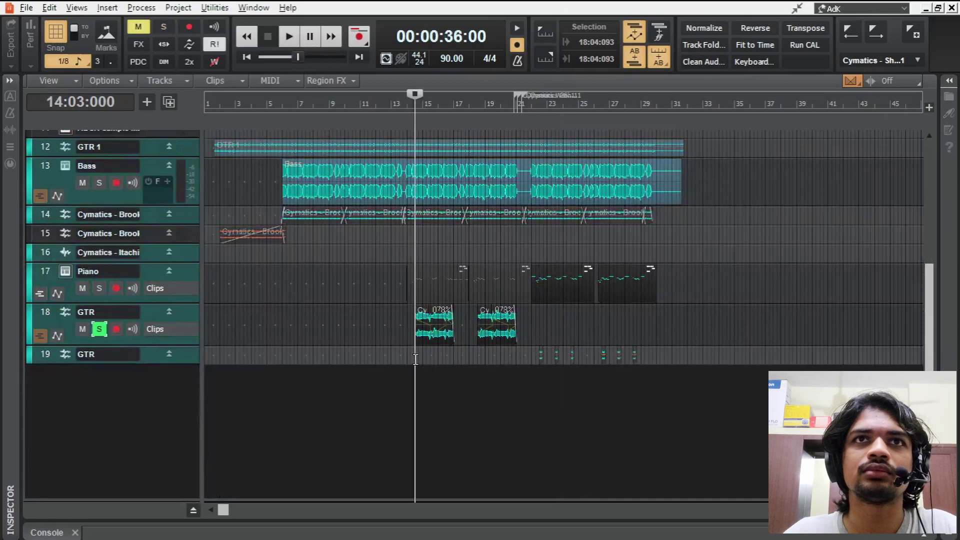
key("space")
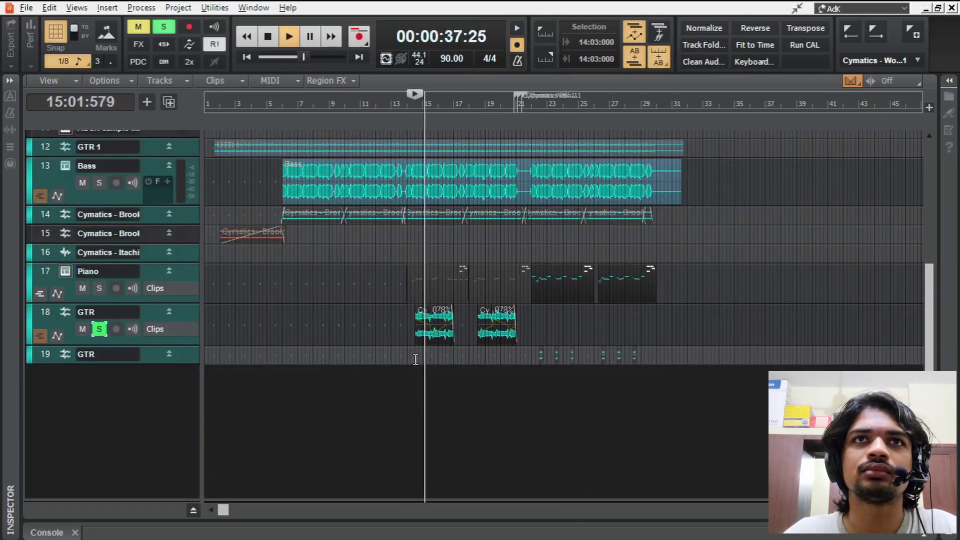
key("space")
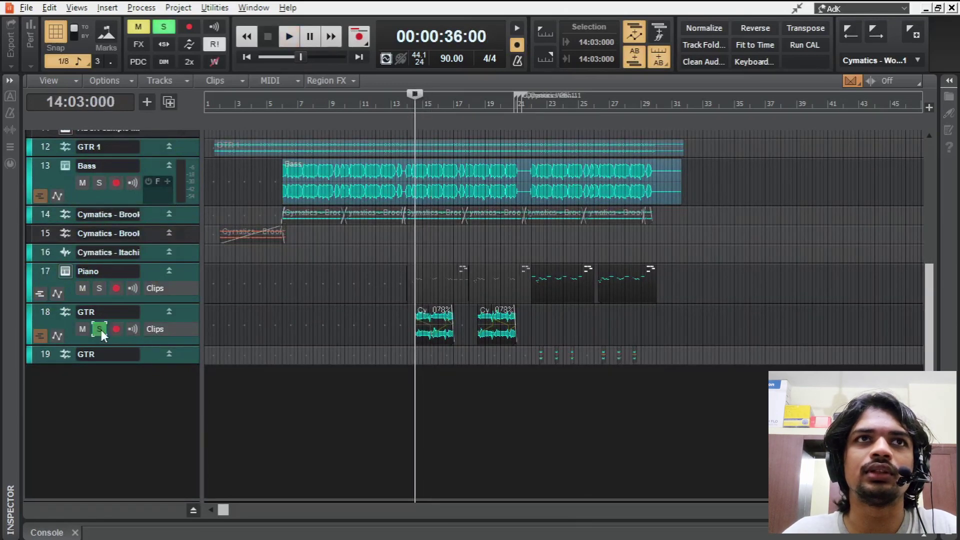
Switch the solo from GTR to the Piano track and play it from 21:04:480
left_click(100, 329)
left_click(100, 288)
left_click(530, 313)
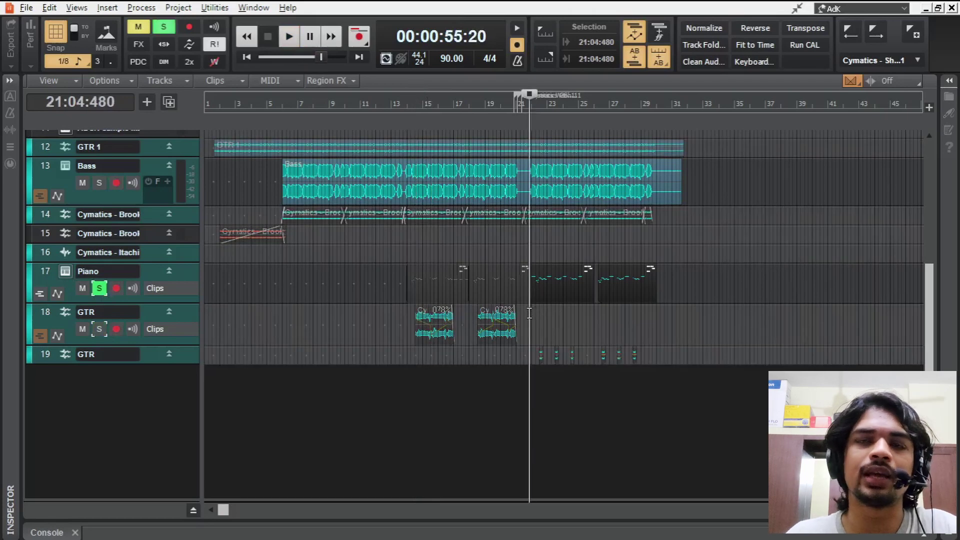
key("space")
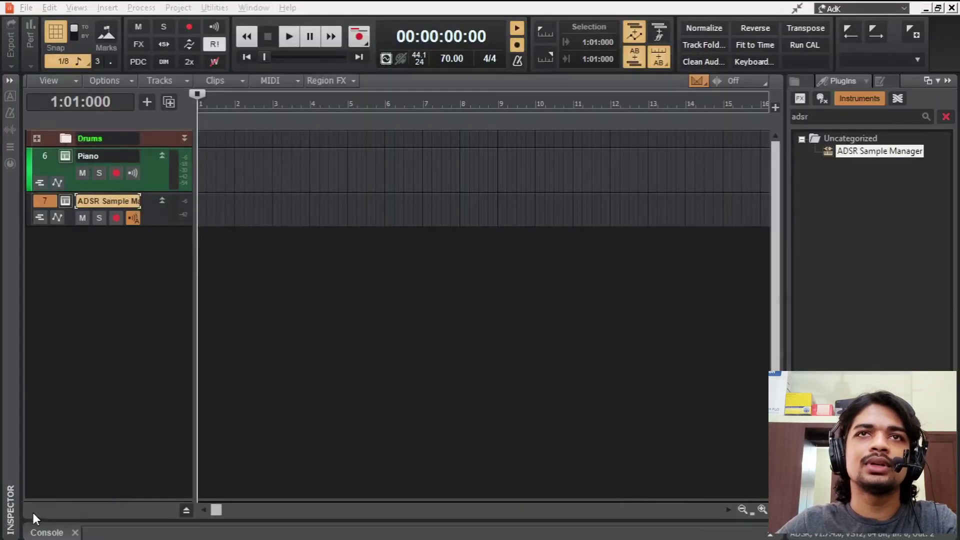
Audition the Cymatics - Eternity E Piano 8 - 86 BPM D Maj loop in ADSR Sample Manager
left_click(32, 514)
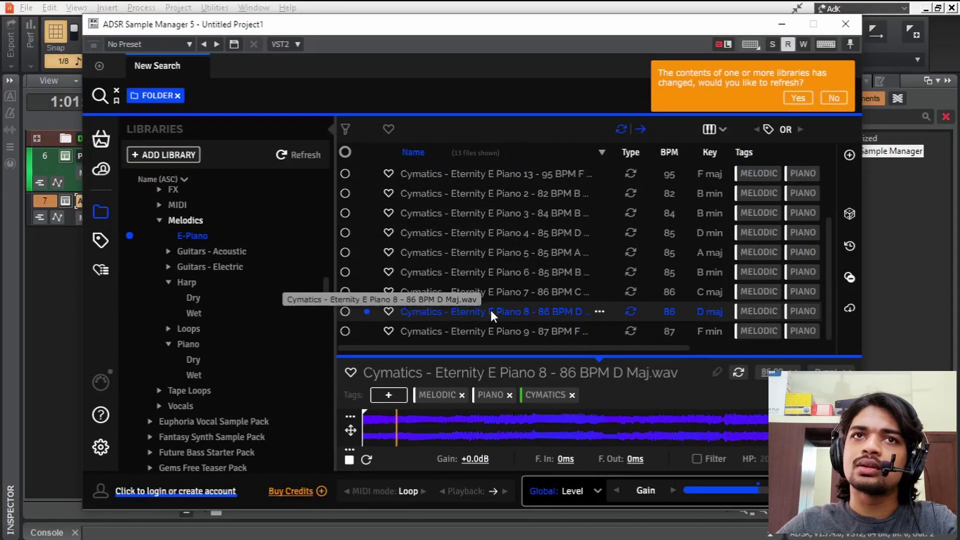
left_click(349, 460)
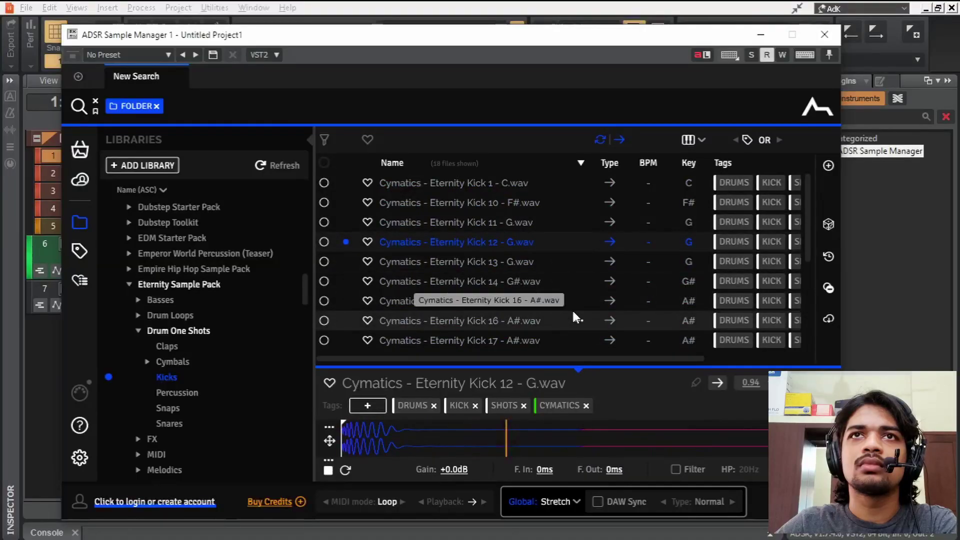
Browse the Eternity kick samples and add a kick hit on the third step of beat 3 in the Kick's step sequence
key("Down")
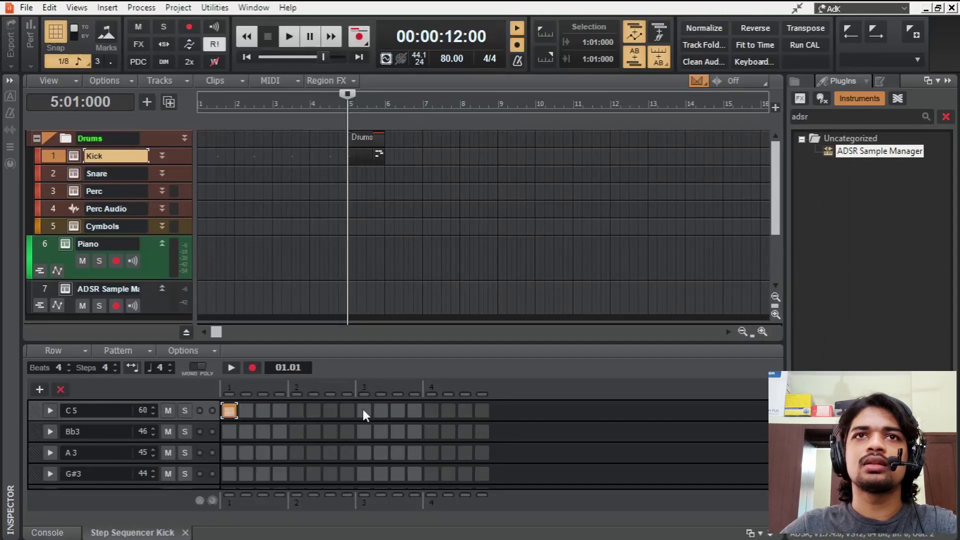
left_click(398, 410)
Program Snare hits on beats 2 and 4, and move the start point of the Cymatics - Eternity Clap 9 sample
left_click(64, 173)
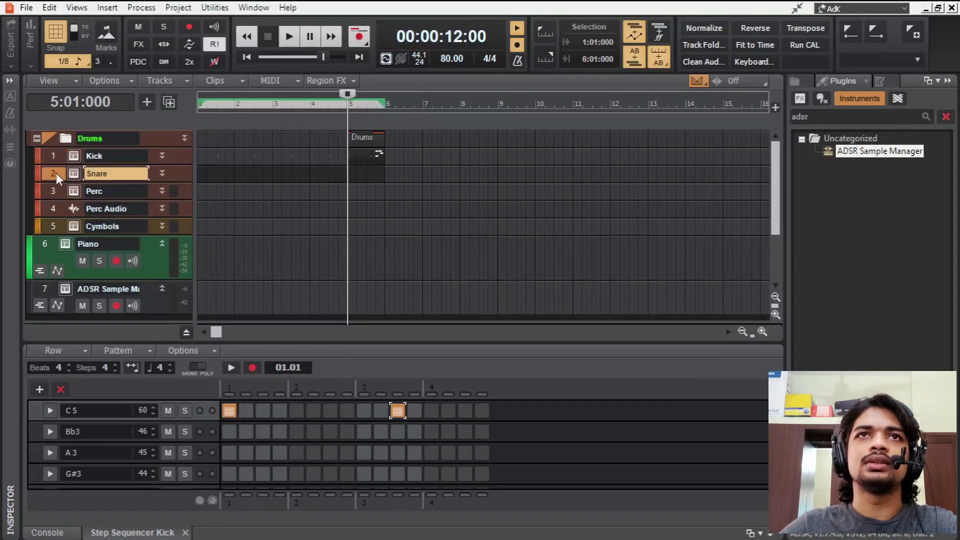
left_click(73, 172)
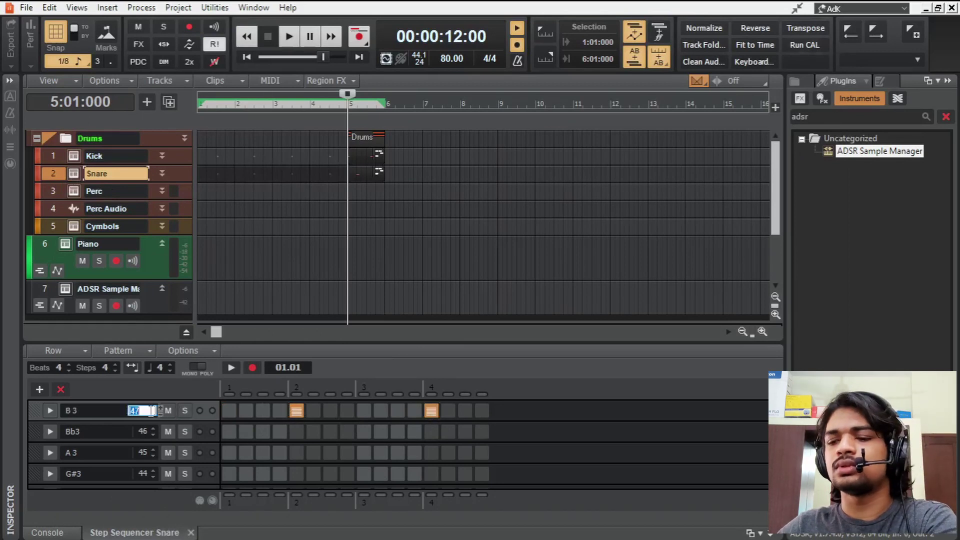
key("space")
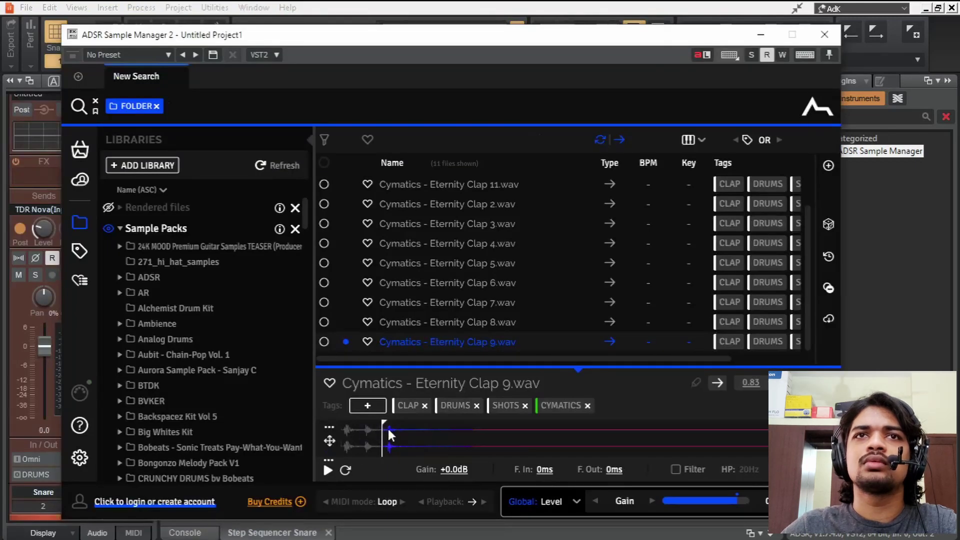
left_click(390, 426)
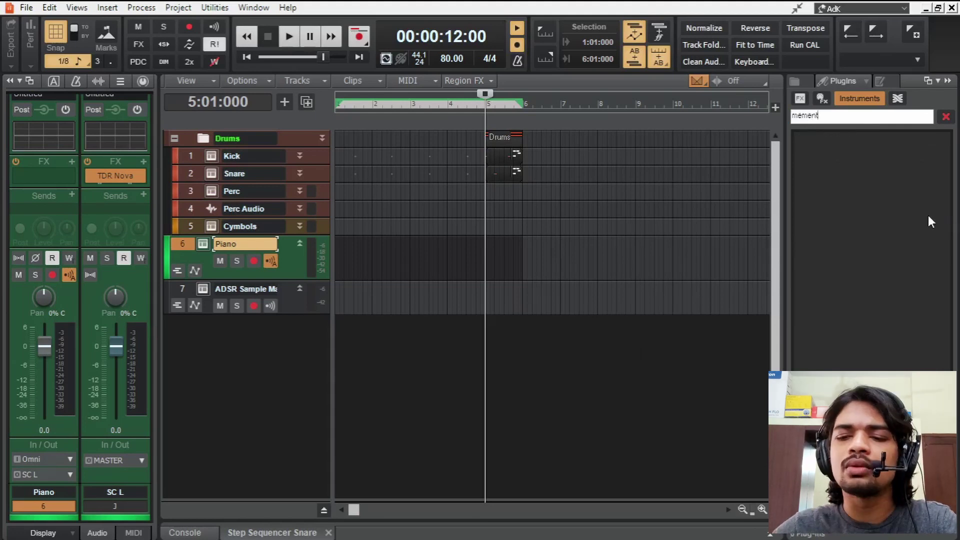
Search the instrument plugins for "momen" and add Momentum to the project as a new instrument
key("BackSpace")
key("BackSpace")
key("BackSpace")
key("BackSpace")
key("BackSpace")
key("BackSpace")
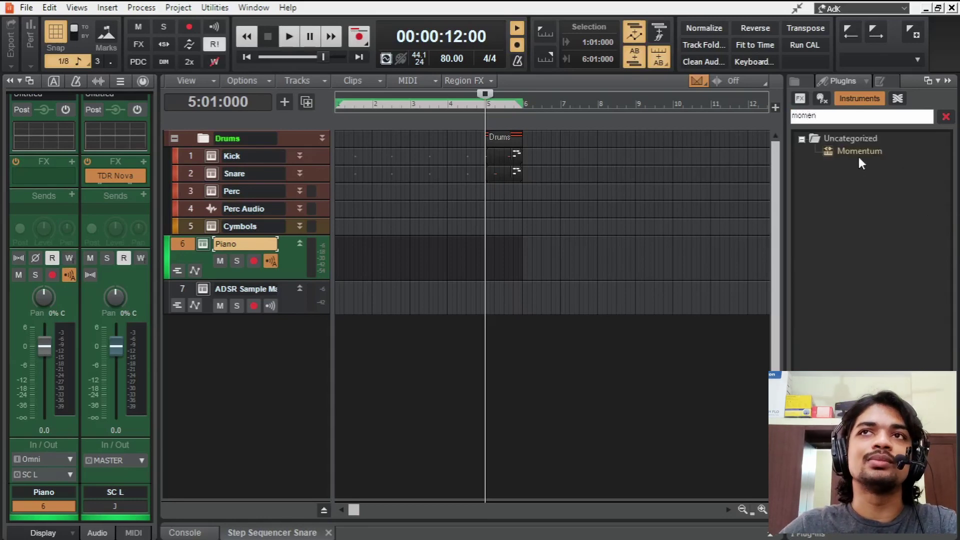
left_click_drag(858, 153, 372, 364)
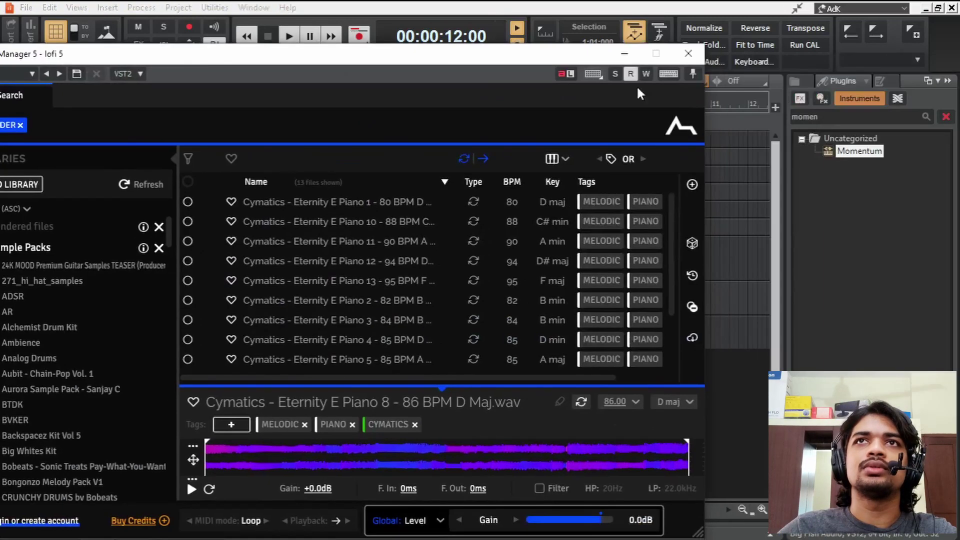
Pin the ADSR Sample Manager window, arrange Momentum beside it, and load the Eternity E Piano 8 - 86 BPM D Maj loop into Momentum
left_click(688, 75)
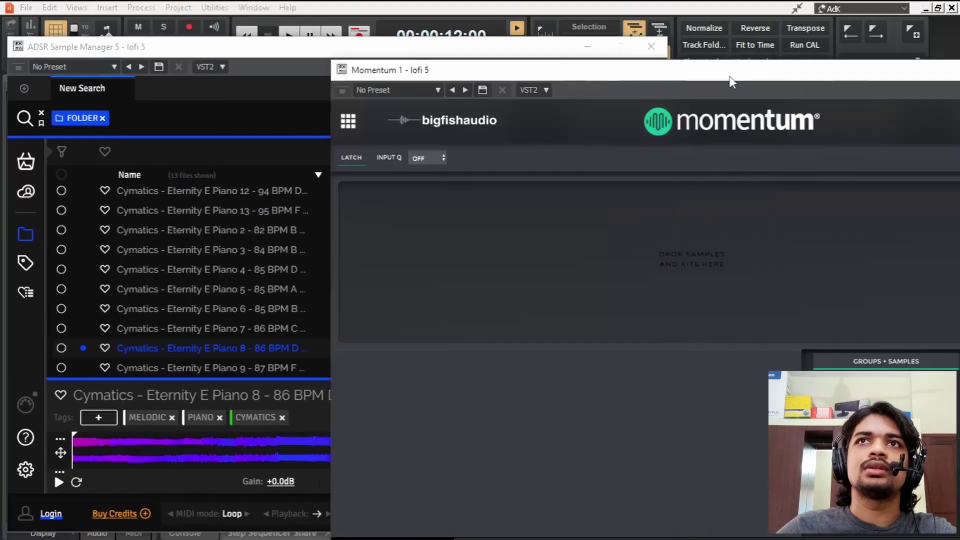
left_click_drag(730, 75, 718, 63)
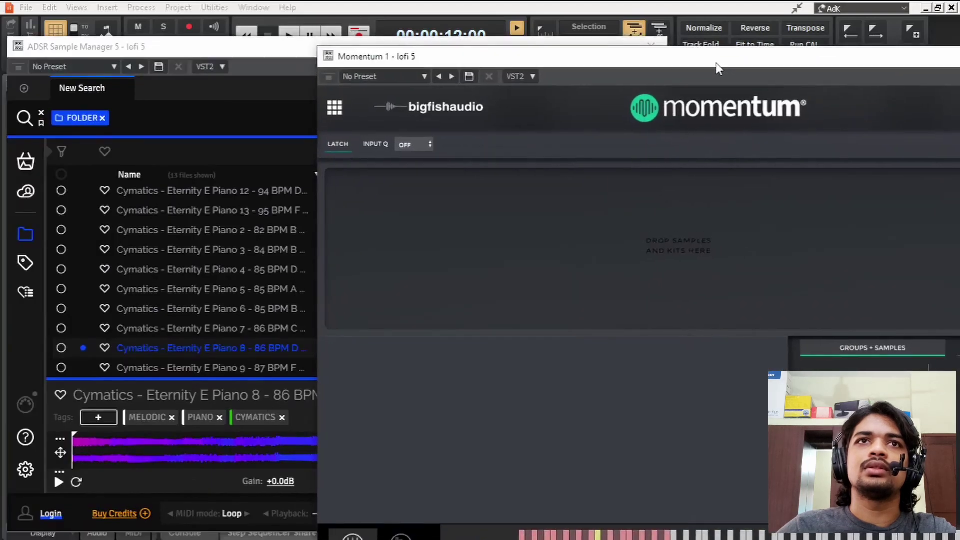
left_click_drag(182, 347, 531, 311)
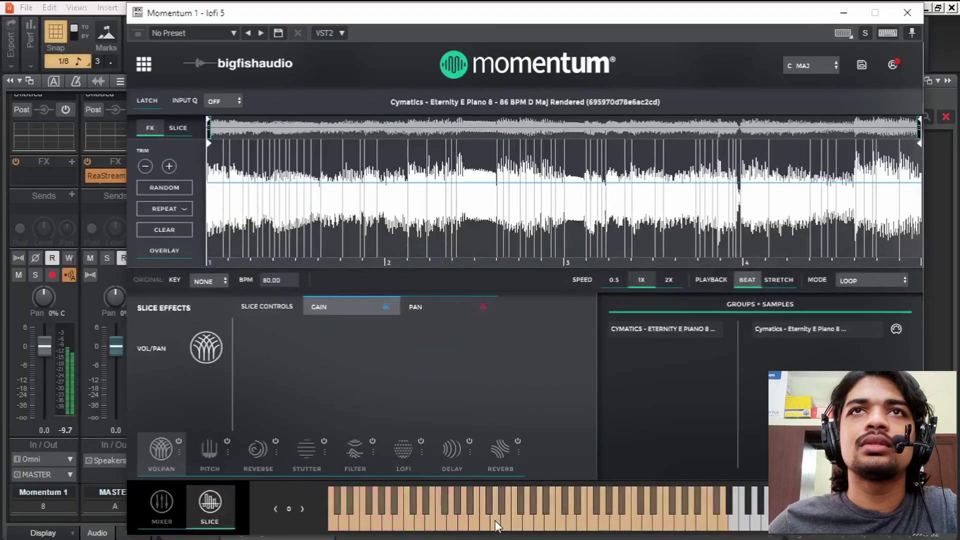
Audition the slices of the E Piano 8 loop in Momentum by playing several notes with the virtual controller
left_click(527, 523)
left_click(392, 515)
left_click(379, 521)
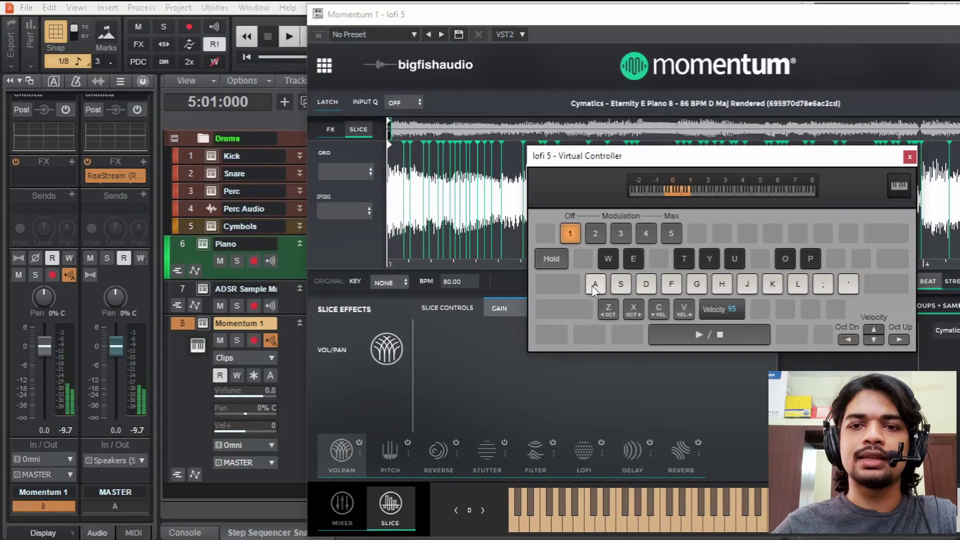
key("a")
key("f")
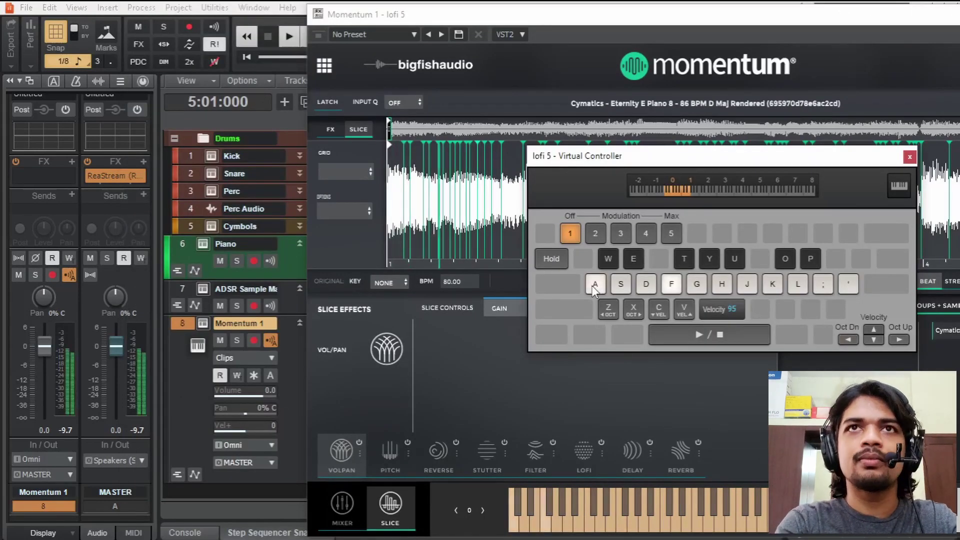
key("g")
key("d")
key("a")
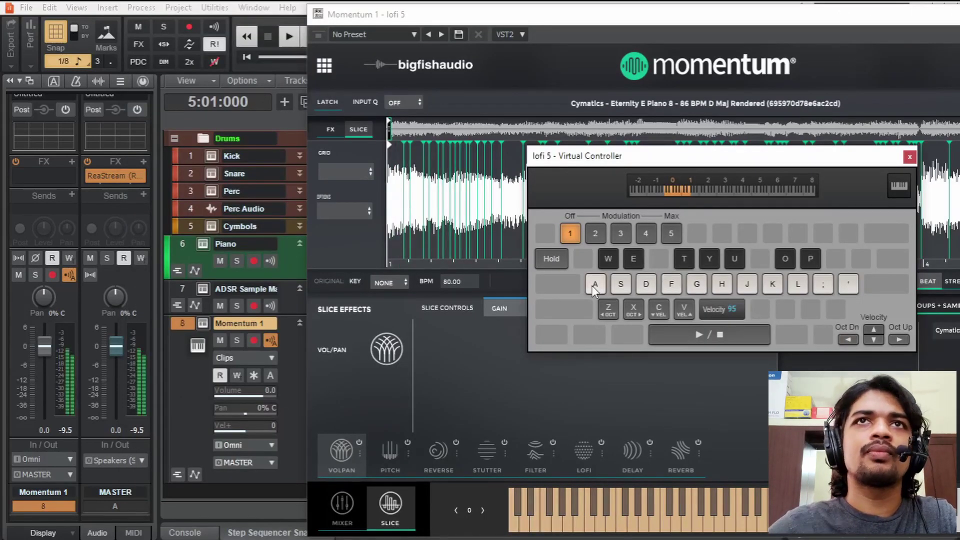
Slice the E Piano loop on a 1/4 grid and set its playback mode to Shot
left_click(494, 7)
left_click(360, 173)
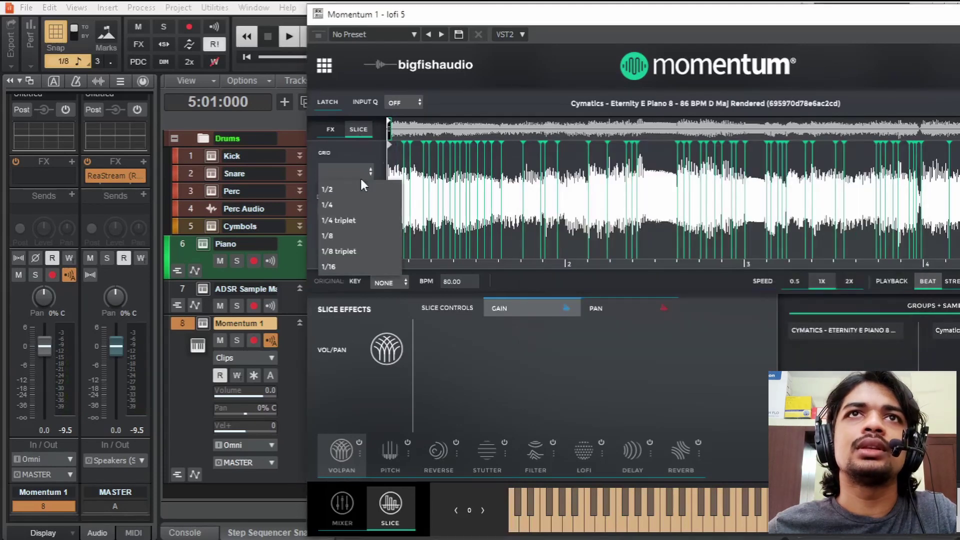
left_click(343, 205)
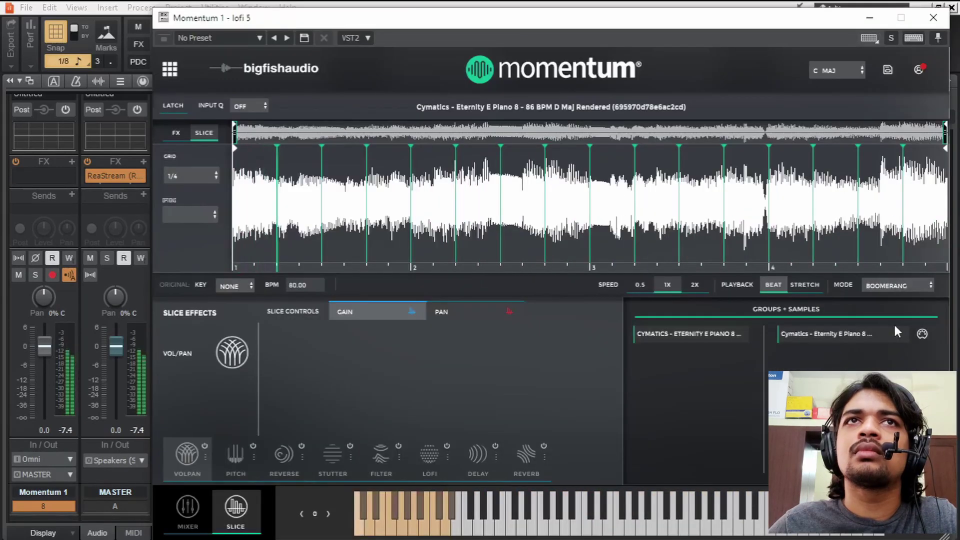
left_click(902, 287)
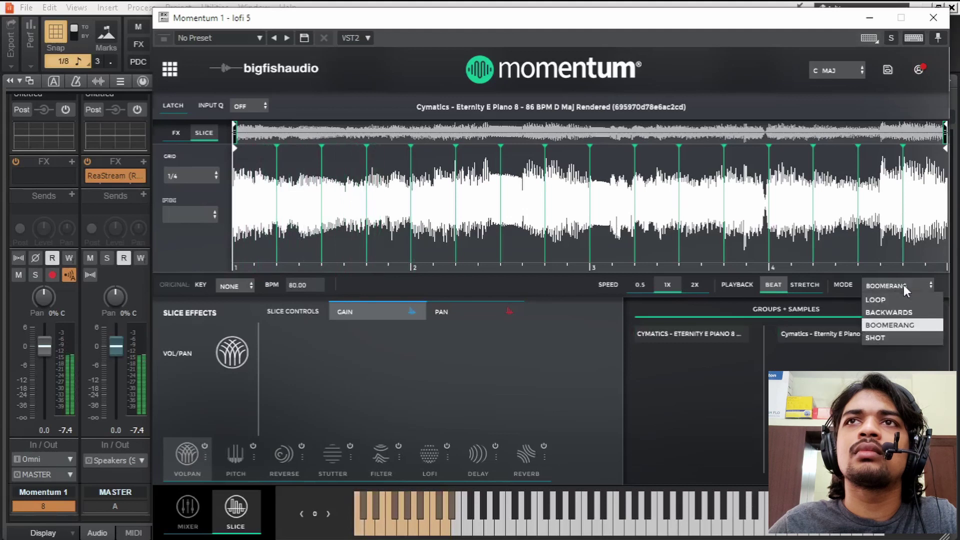
left_click(894, 339)
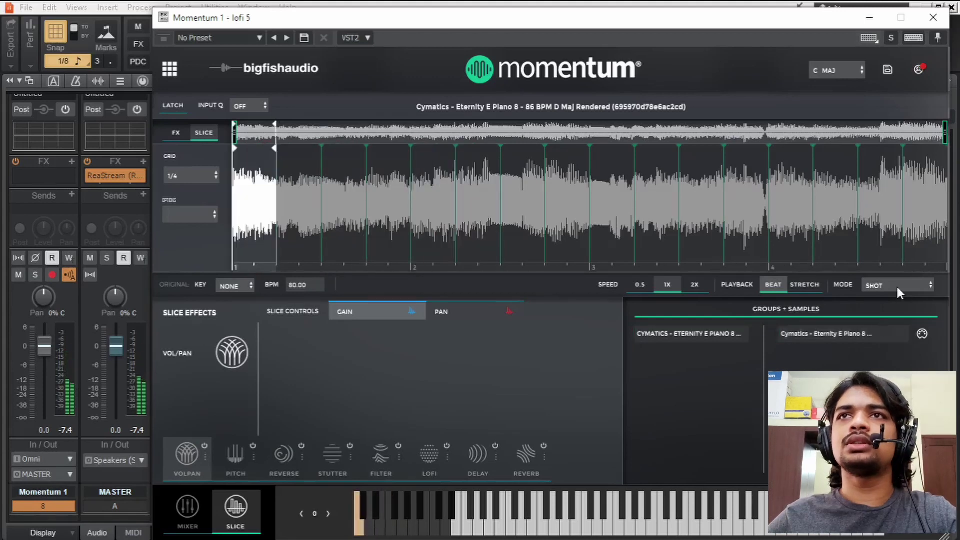
left_click(897, 287)
left_click(893, 337)
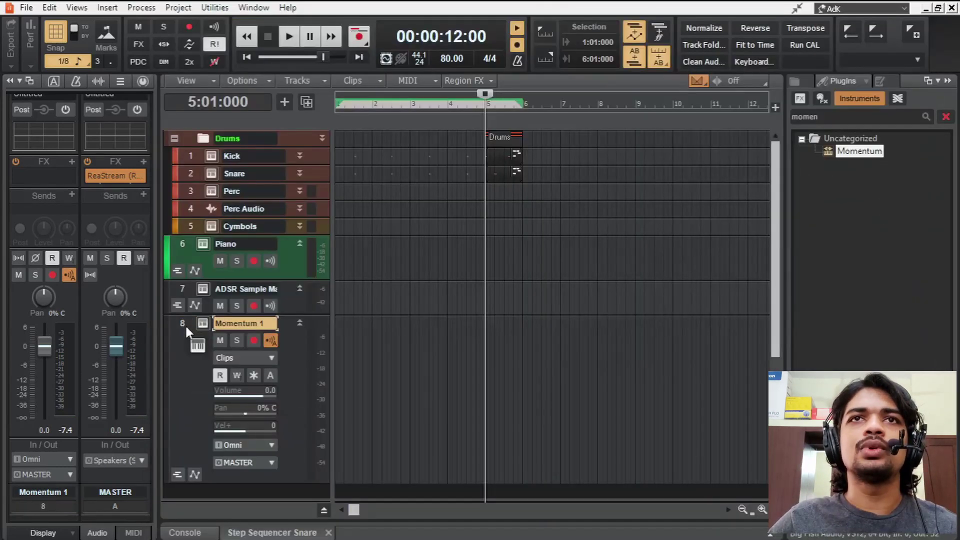
Open the Momentum 1 track in a maximized Piano Roll, clear the plugin search and collapse the browser
left_click(186, 326)
double_click(488, 372)
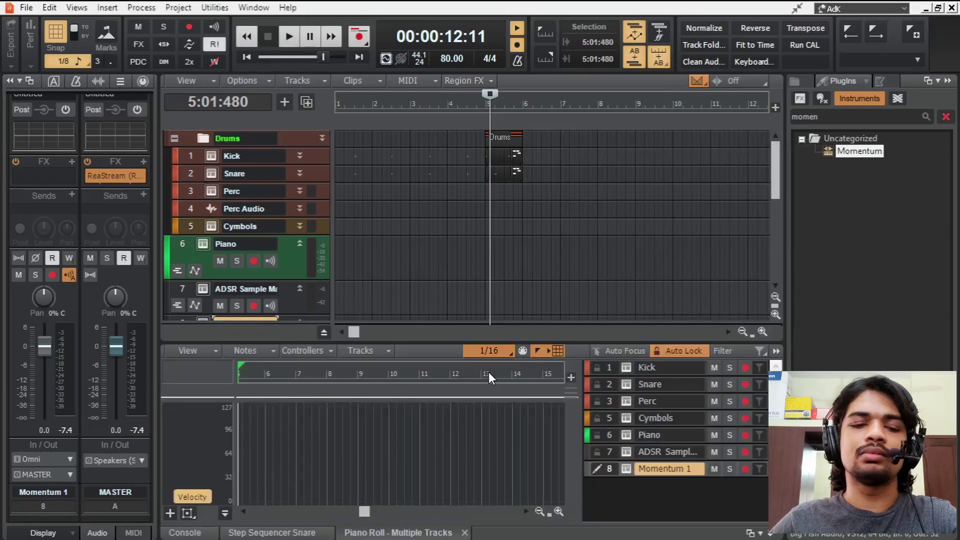
key("shift+d")
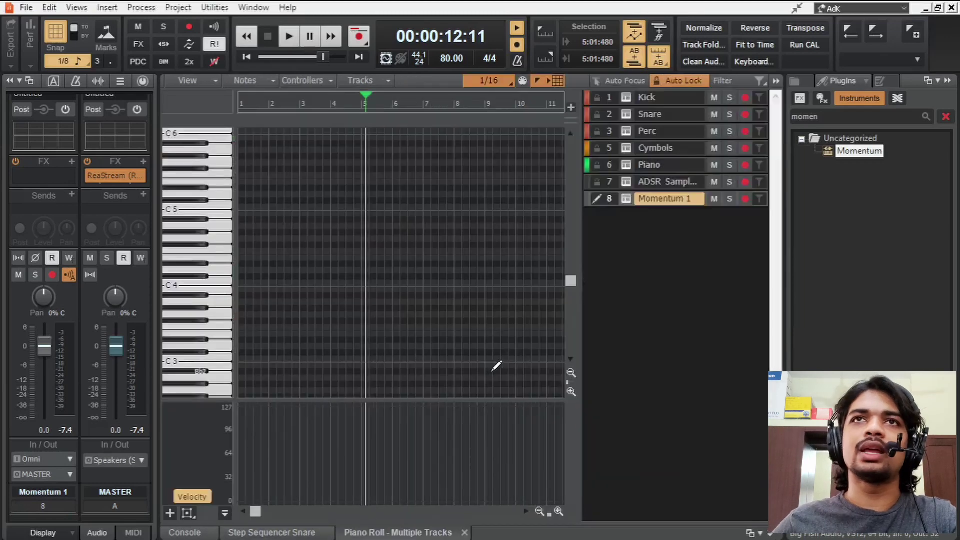
left_click(945, 116)
left_click(947, 81)
left_click(932, 79)
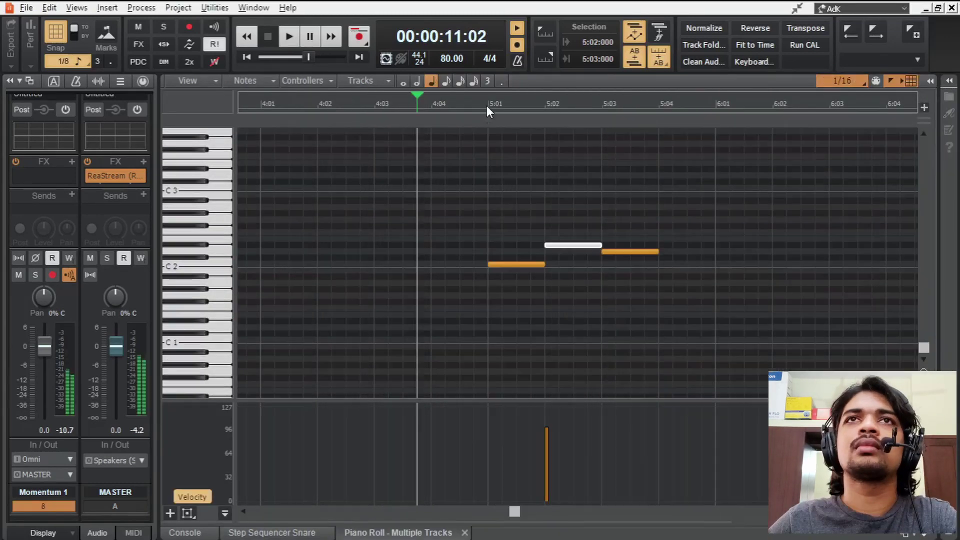
Place quarter-note slices on the beats of bar 5 in the Momentum 1 track and play them back
left_click(488, 106)
key("space")
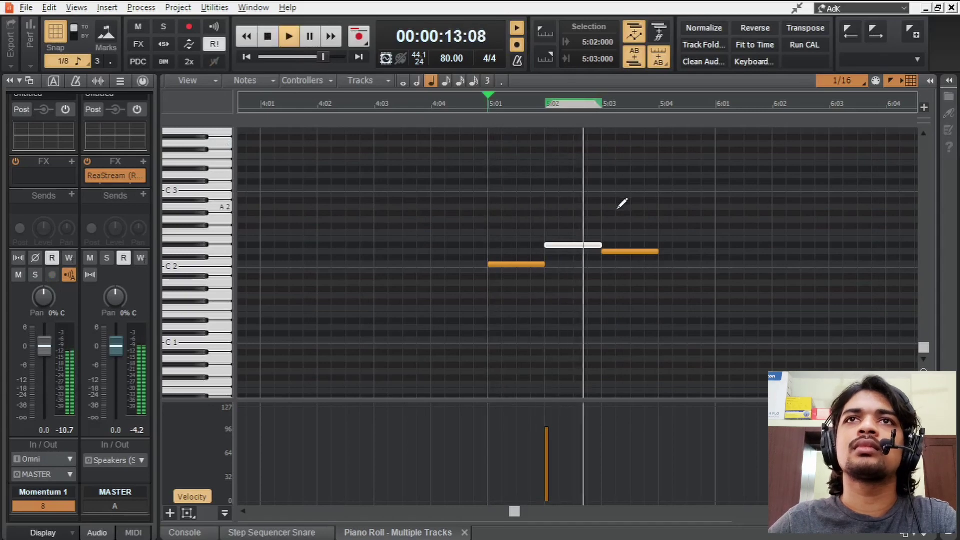
left_click(639, 251)
key("space")
left_click_drag(624, 251, 676, 239)
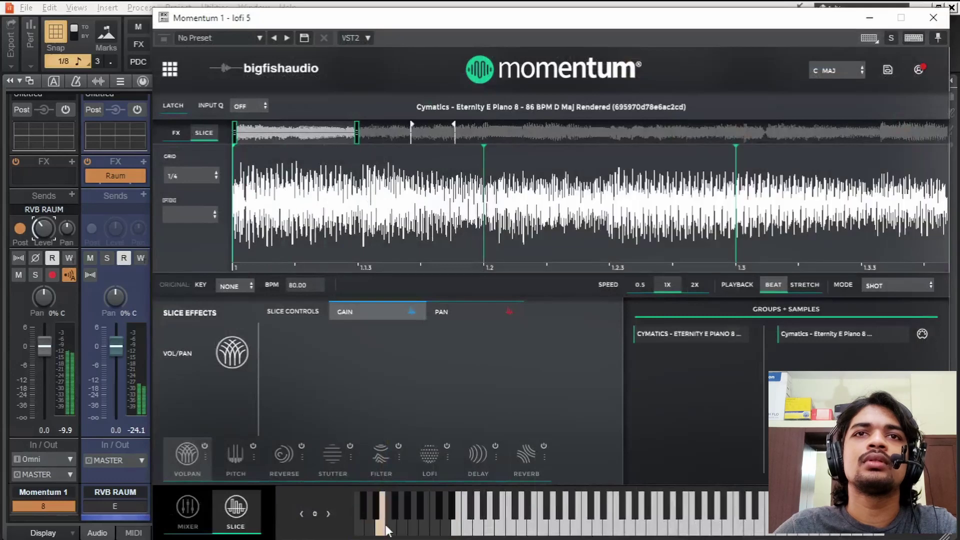
Audition several 1/4 slices on Momentum's keyboard to find the following chops
left_click(391, 525)
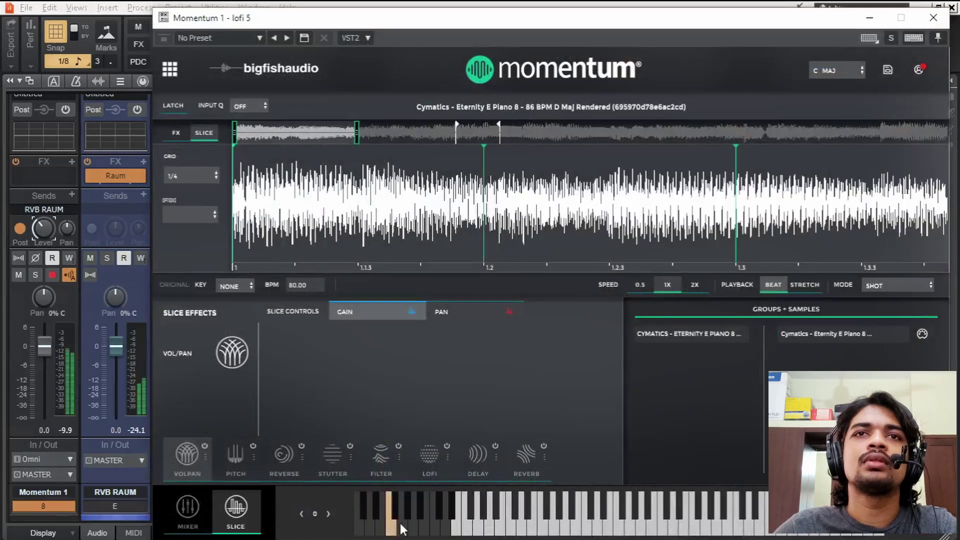
left_click(411, 529)
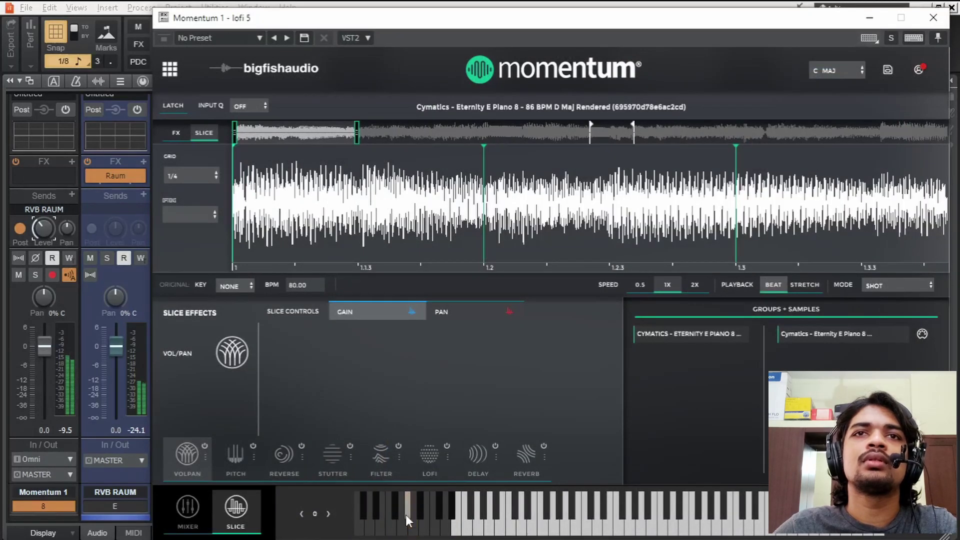
left_click(418, 525)
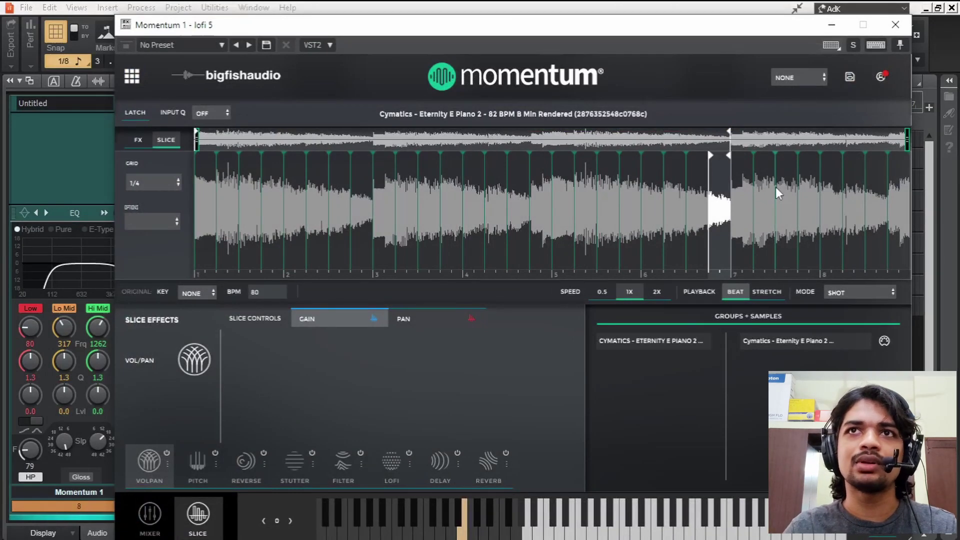
Check the slice grid options for the E Piano 2 loop and close the Momentum window
left_click(148, 182)
left_click(170, 166)
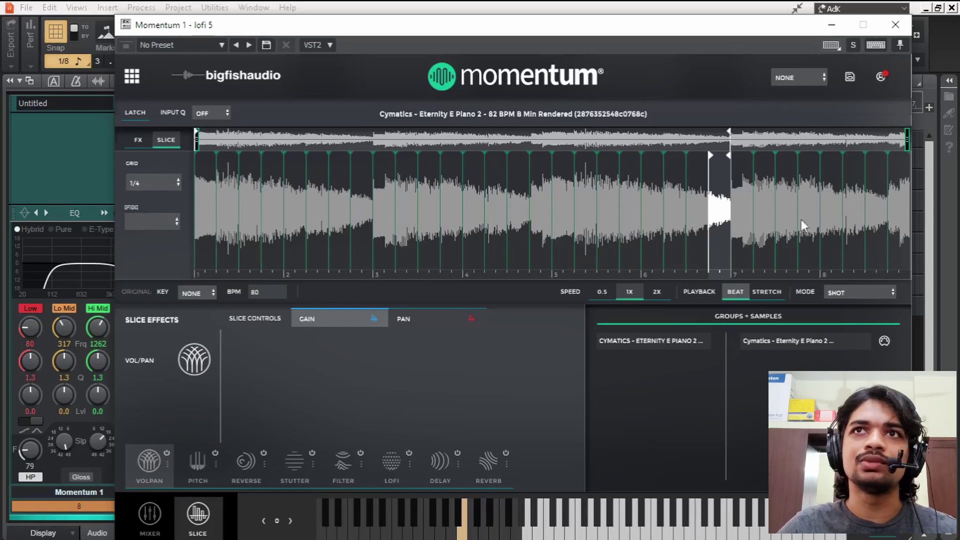
left_click(895, 24)
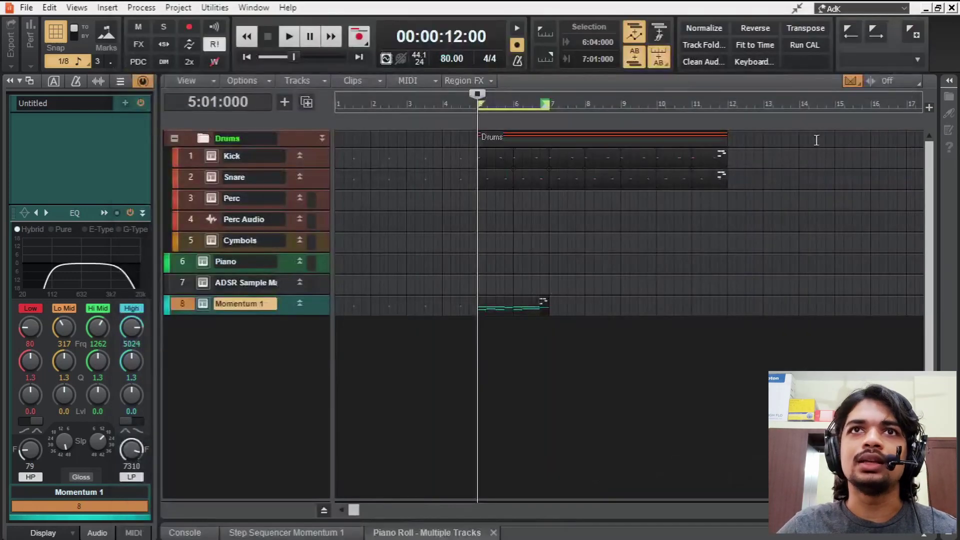
View the Momentum 1 clip's notes in the maximized Piano Roll, play the pattern, and return to the track view
double_click(497, 305)
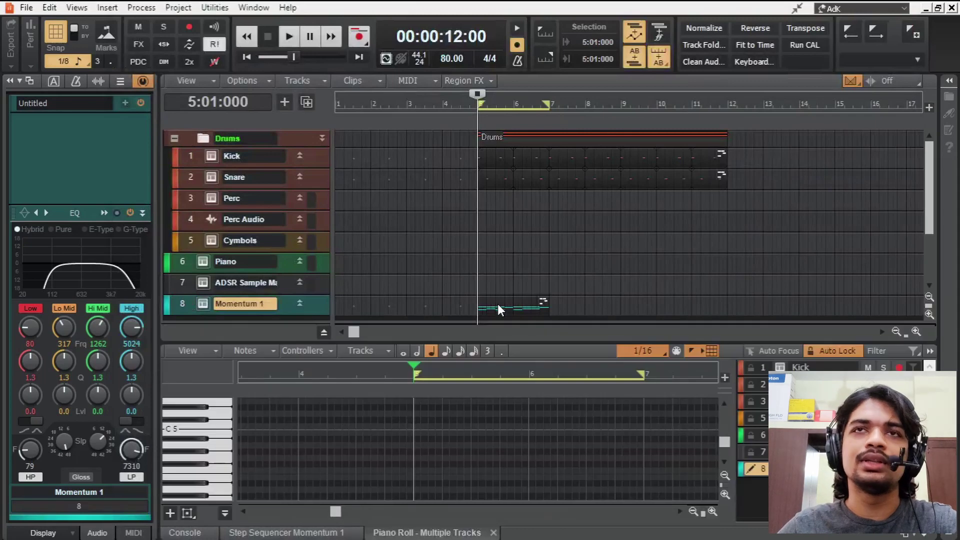
key("shift+d")
key("space")
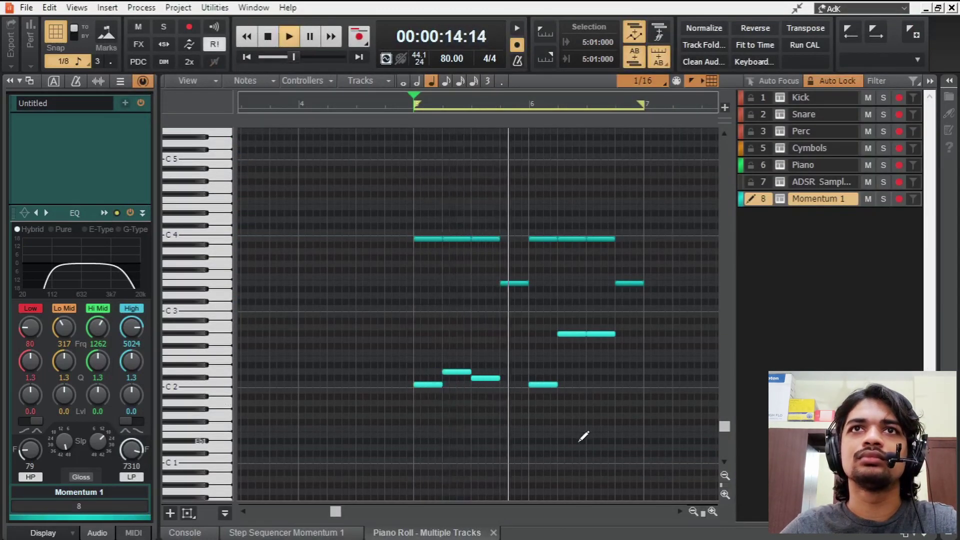
key("space")
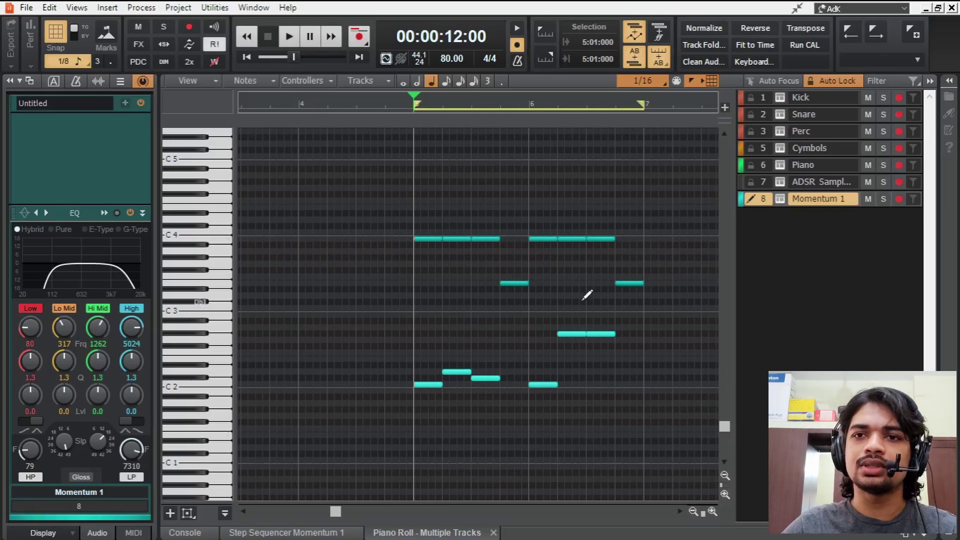
key("ctrl+shift+d")
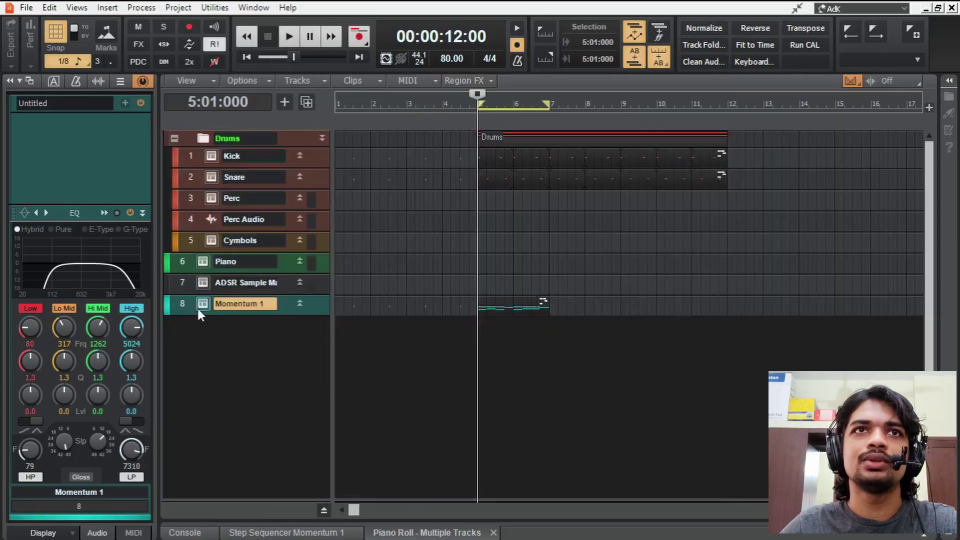
Duplicate the Momentum 1 track and split the part, keeping the lower notes on track 8 and the upper notes on track 9
left_click(189, 310)
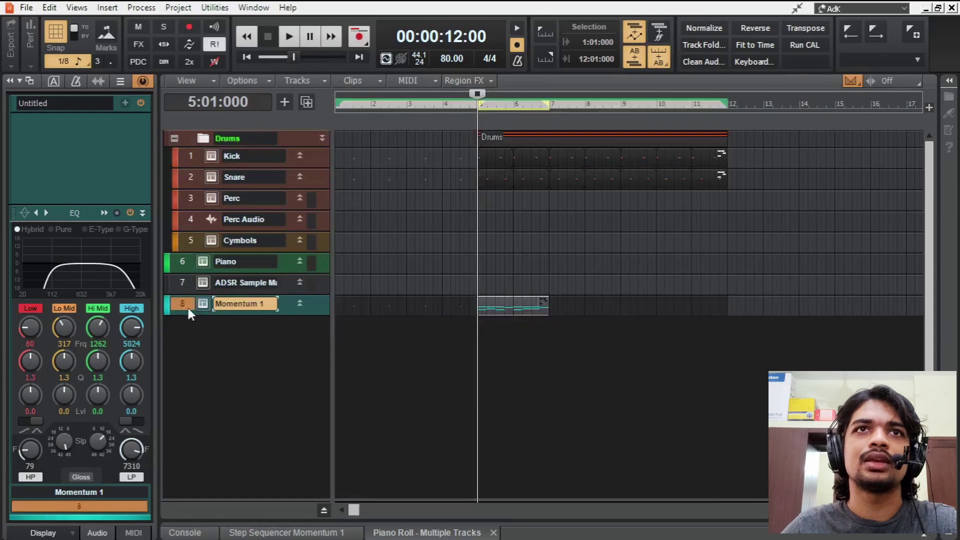
left_click(306, 103)
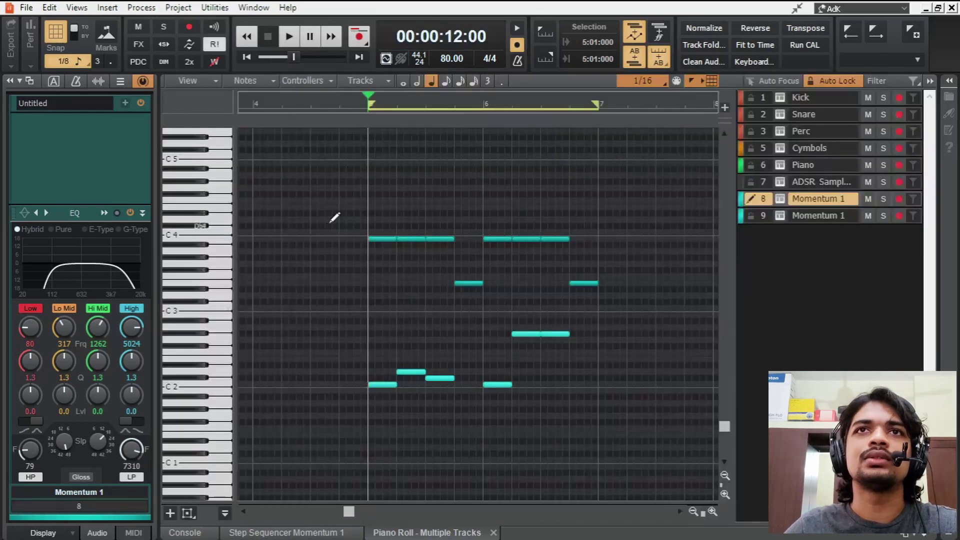
left_click_drag(311, 189, 671, 285)
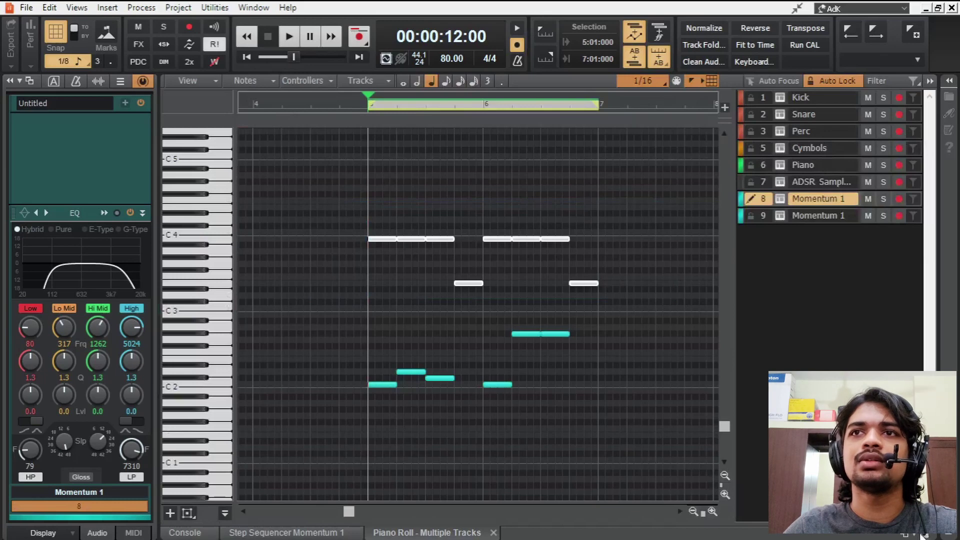
key("d")
left_click_drag(504, 303, 503, 327)
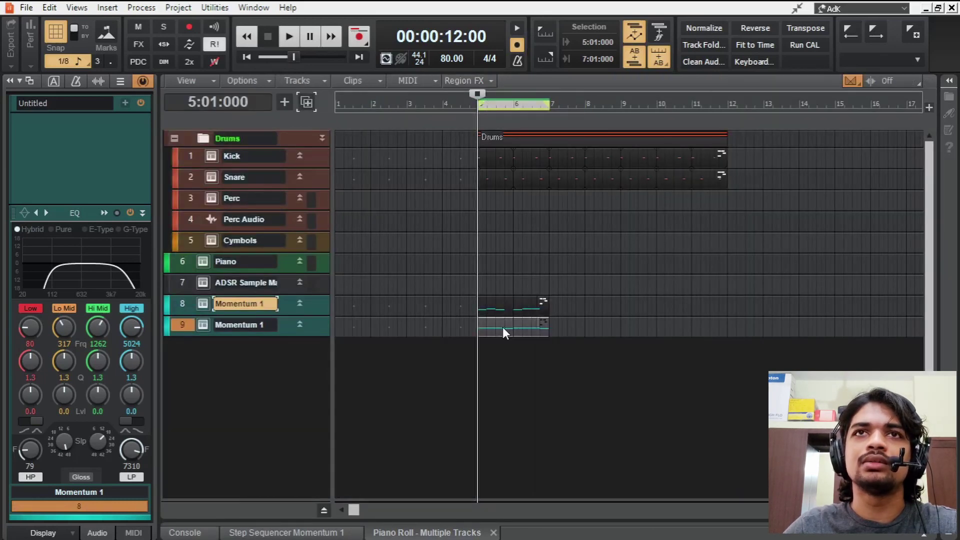
Adjust the heights of both Momentum 1 tracks so that their track controls show
left_click_drag(286, 334, 291, 392)
left_click(237, 343)
key("space")
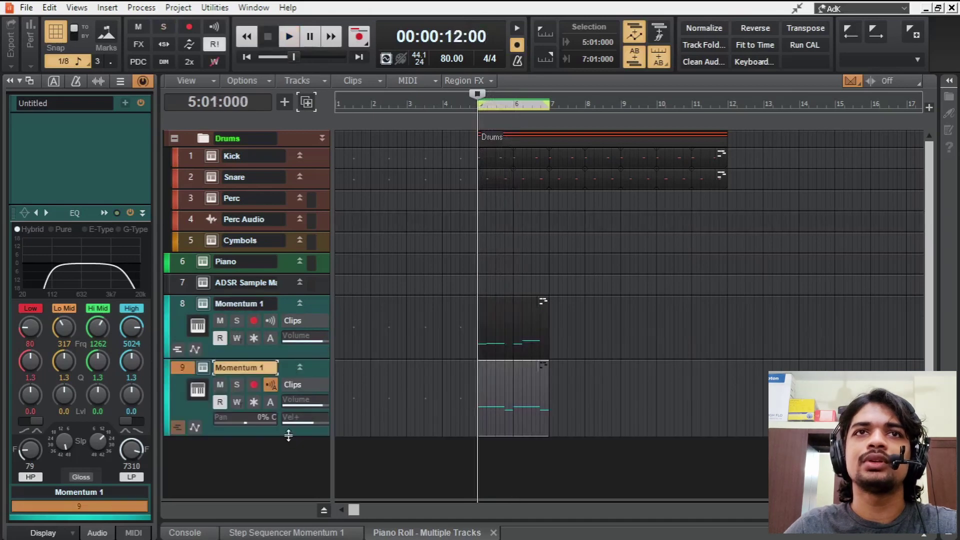
left_click_drag(288, 432, 292, 403)
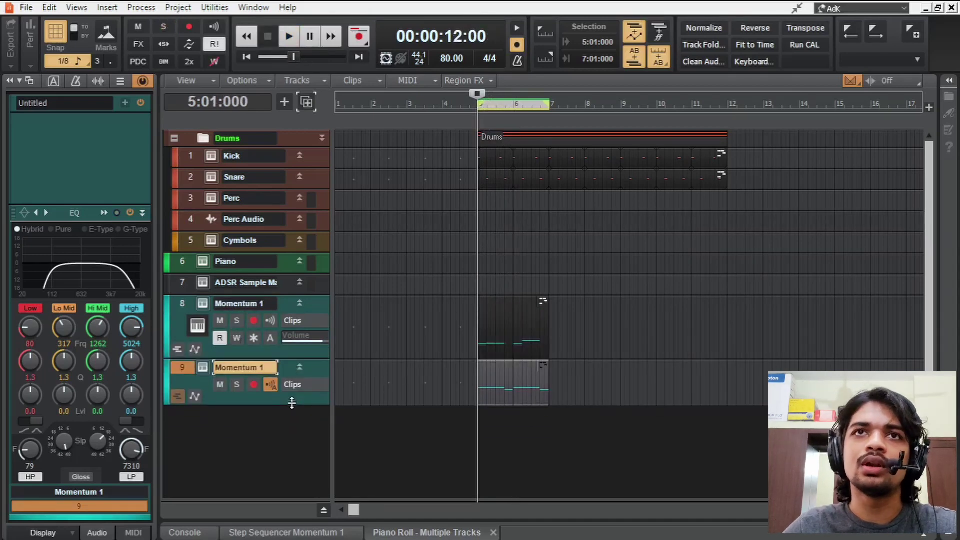
Set the high-pass frequency of track 9's QuadCurve Equalizer to 259 Hz, listening to the soloed track, and close the equalizer
double_click(101, 248)
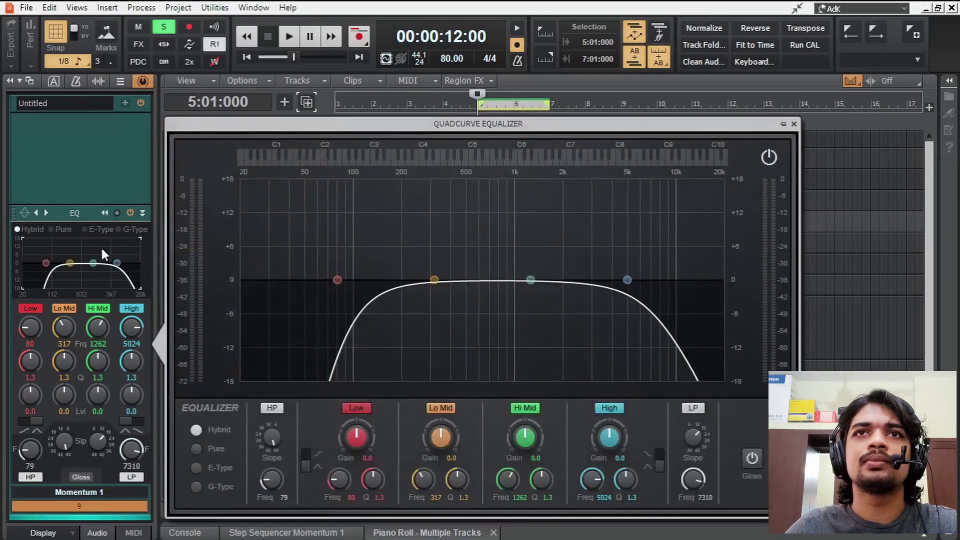
key("space")
key("space")
mouse_move(283, 483)
left_mouse_down()
mouse_move(278, 457)
mouse_move(275, 498)
left_mouse_up()
key("space")
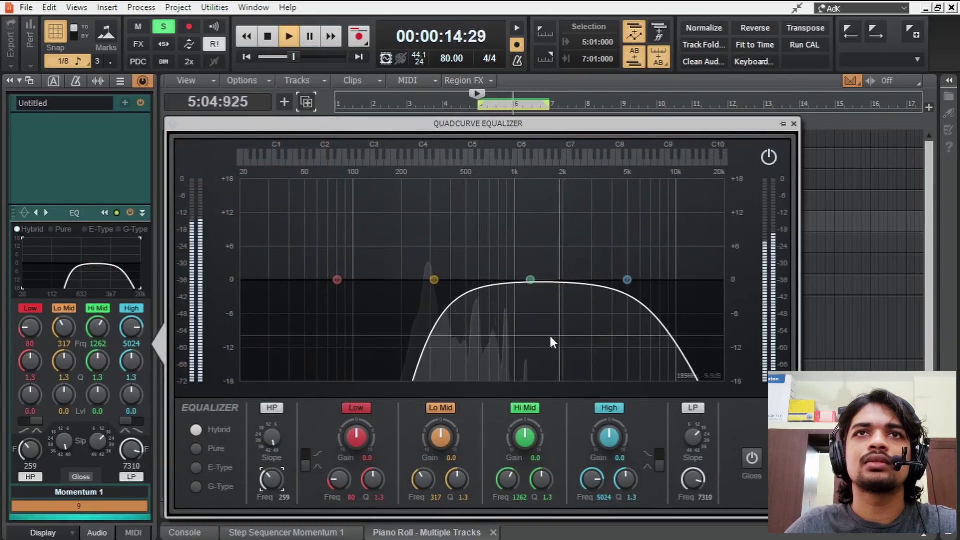
key("space")
left_click(793, 124)
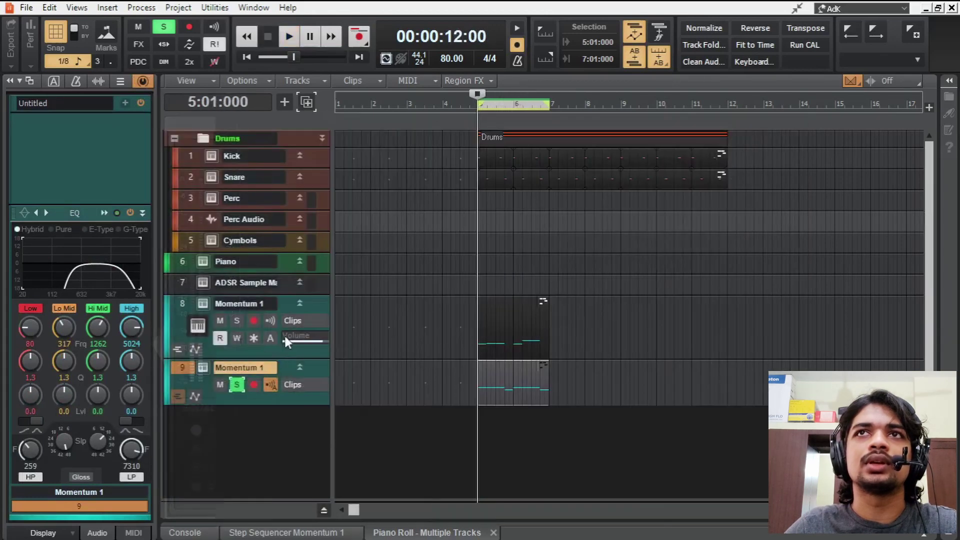
Solo both Momentum 1 tracks, play them together while comparing their EQ settings, and hide the ProChannel
left_click(240, 382)
left_click(236, 385)
key("space")
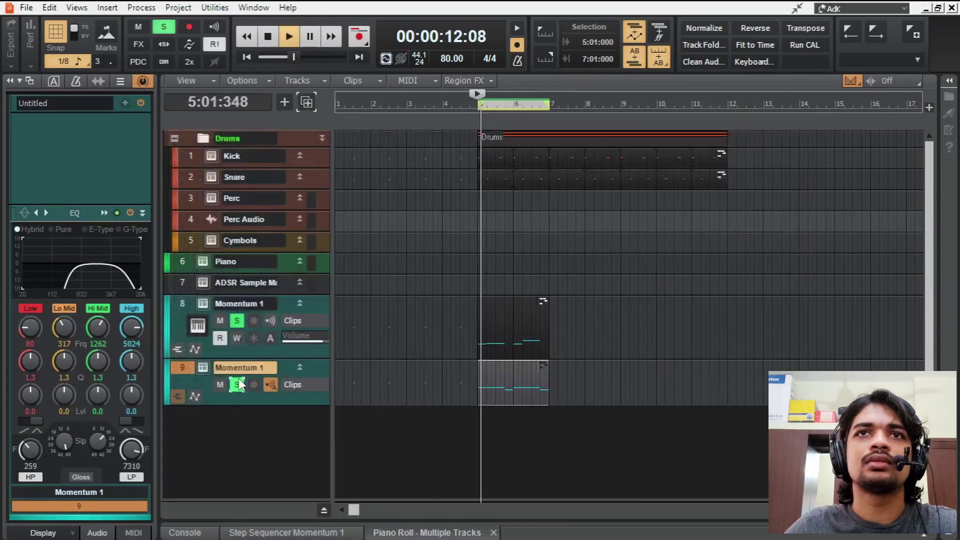
left_click(185, 303)
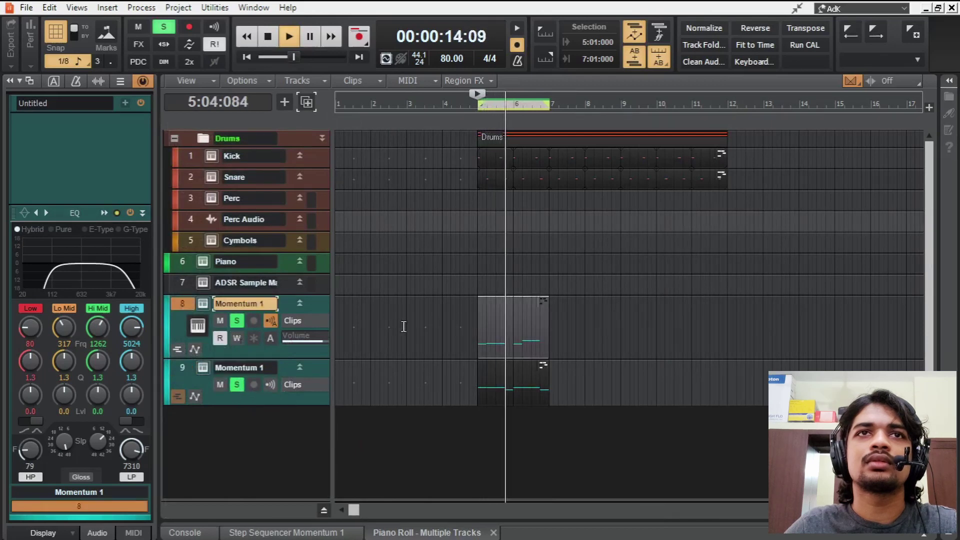
scroll(185, 303, "down", 2)
left_click(184, 317)
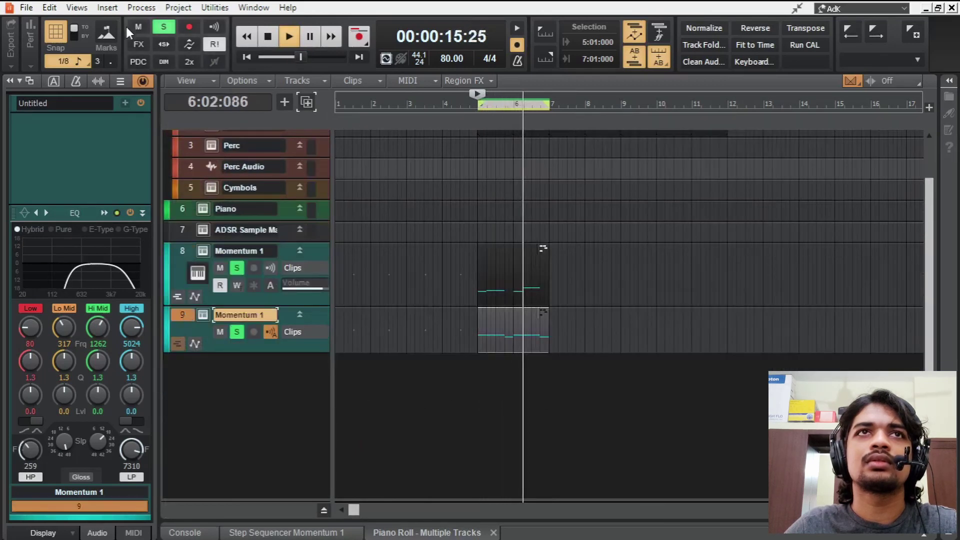
left_click(142, 81)
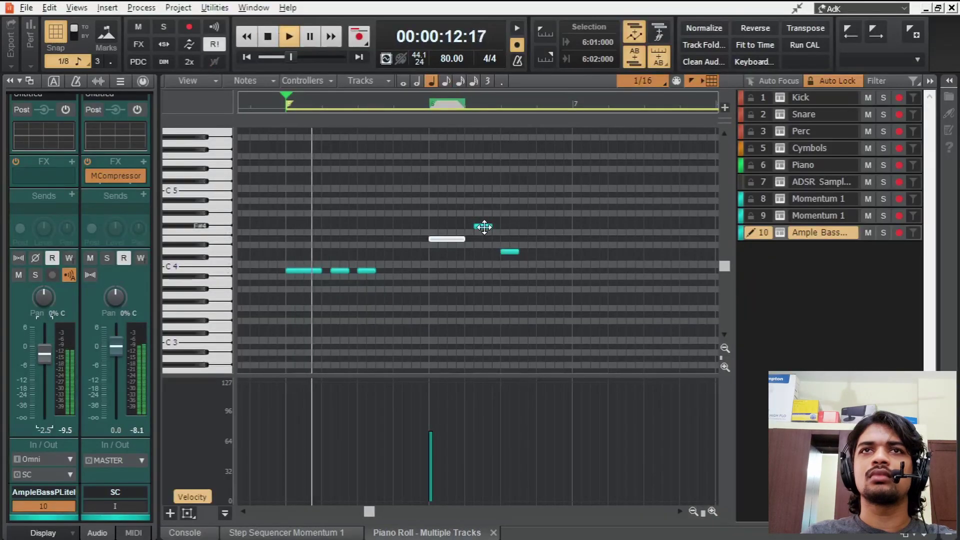
Lower the second note of bar 6 in the bass part to match the bar's first note, and play the soloed Bass part
left_click_drag(482, 226, 483, 240)
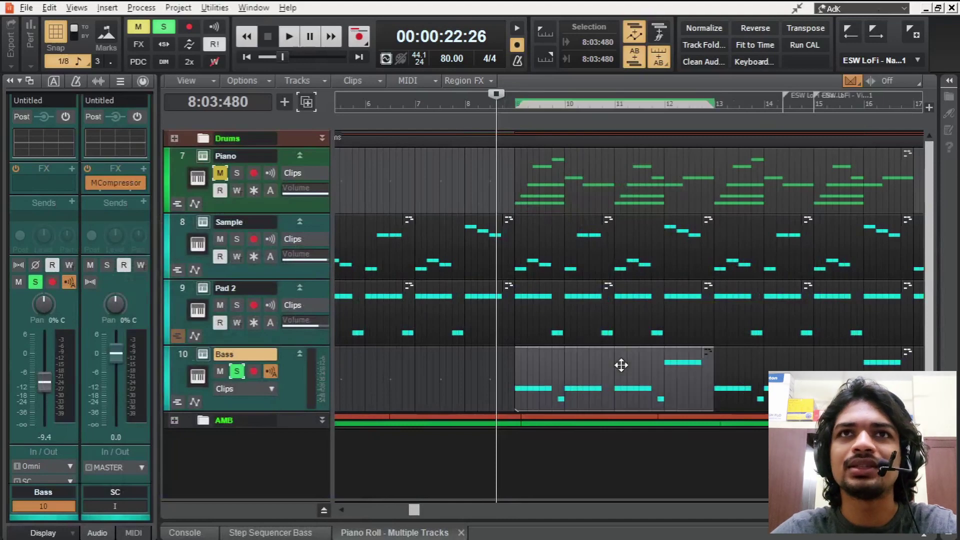
key("space")
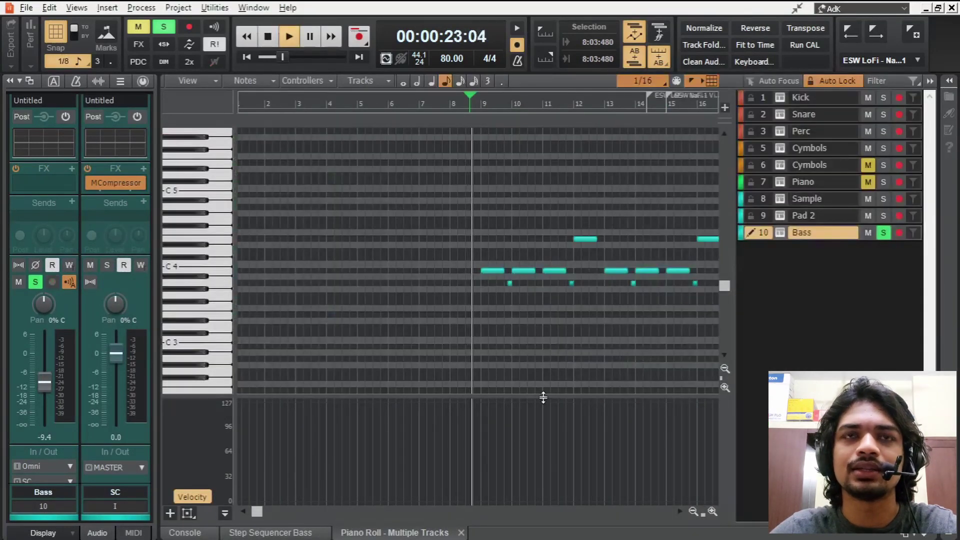
left_click_drag(542, 397, 542, 435)
left_click_drag(257, 515, 317, 518)
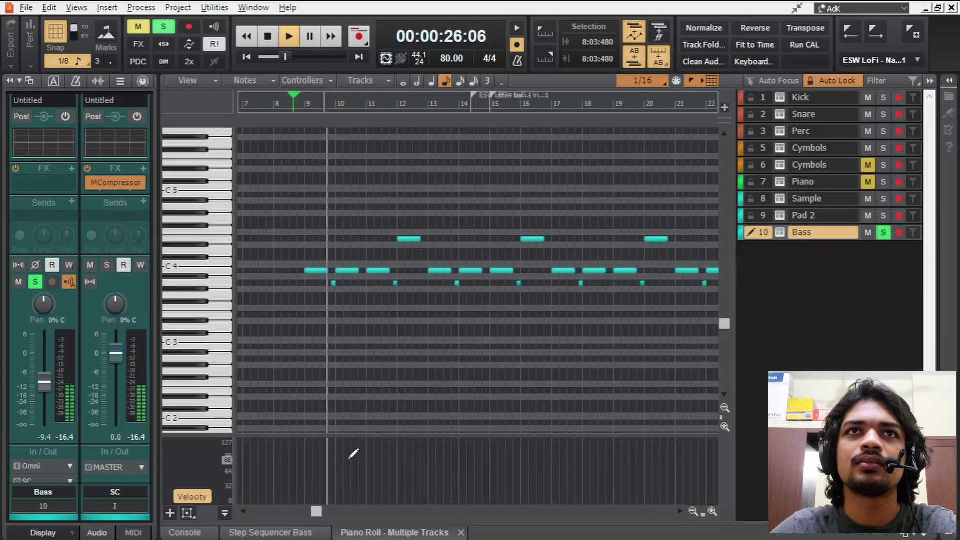
left_click(379, 104)
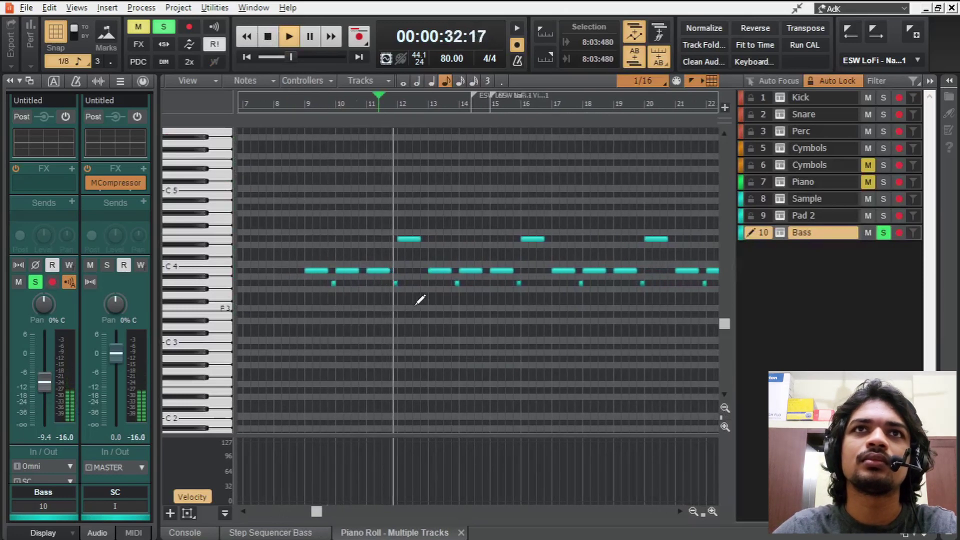
key("space")
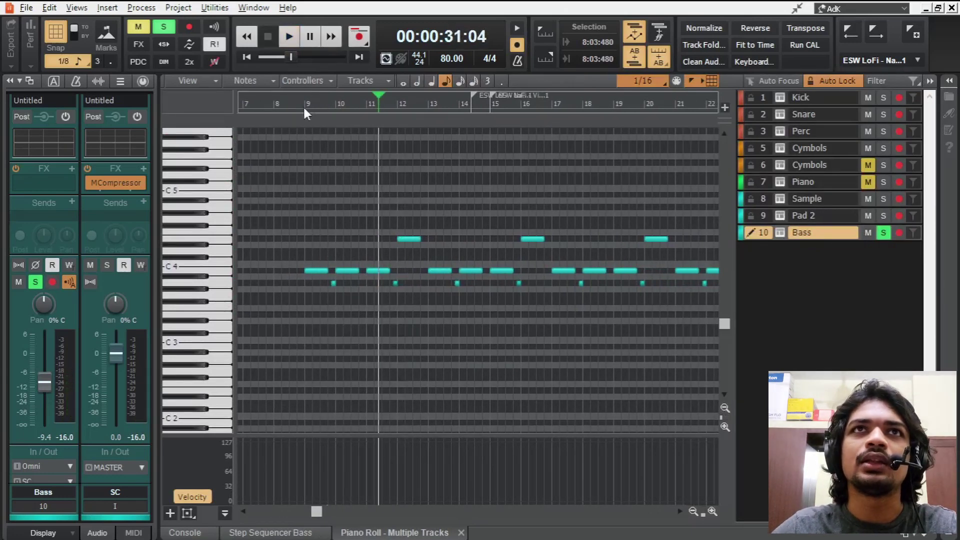
Unsolo the Bass track, unmute the Piano track and check the LABS instrument used on the Piano track
left_click(306, 107)
left_click(883, 233)
left_click(868, 181)
left_click(780, 183)
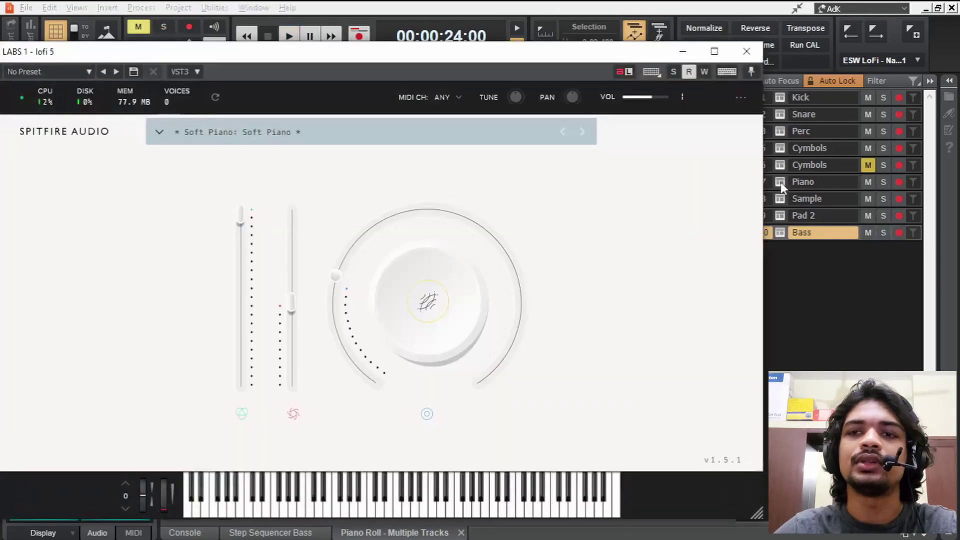
left_click(747, 52)
Play the soloed Piano part from bar 9 and examine its notes
key("space")
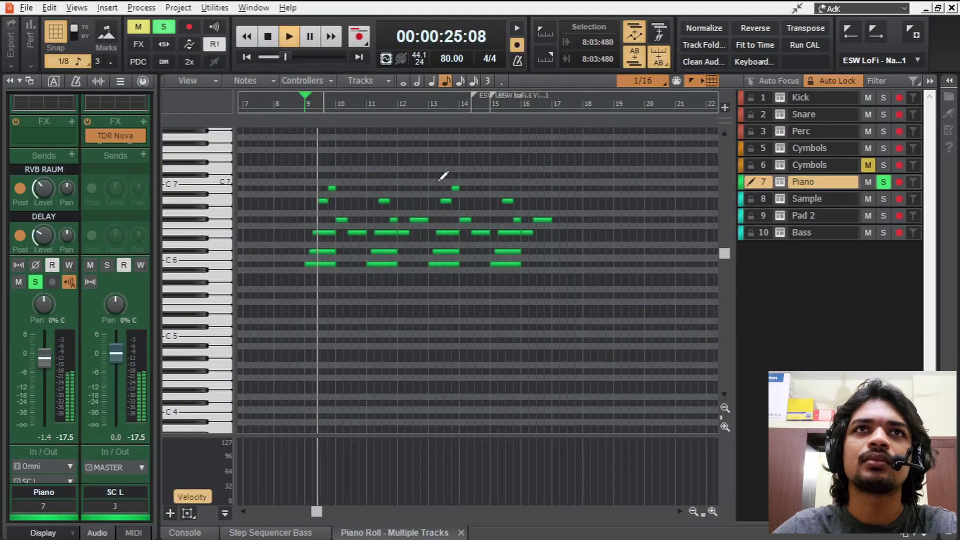
scroll(374, 265, "up", 3)
scroll(459, 266, "down", 1)
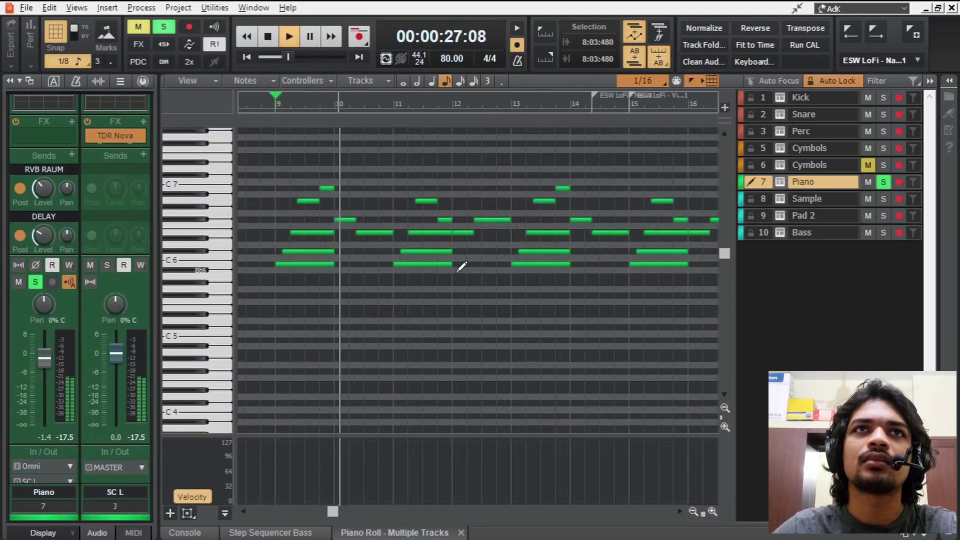
key("space")
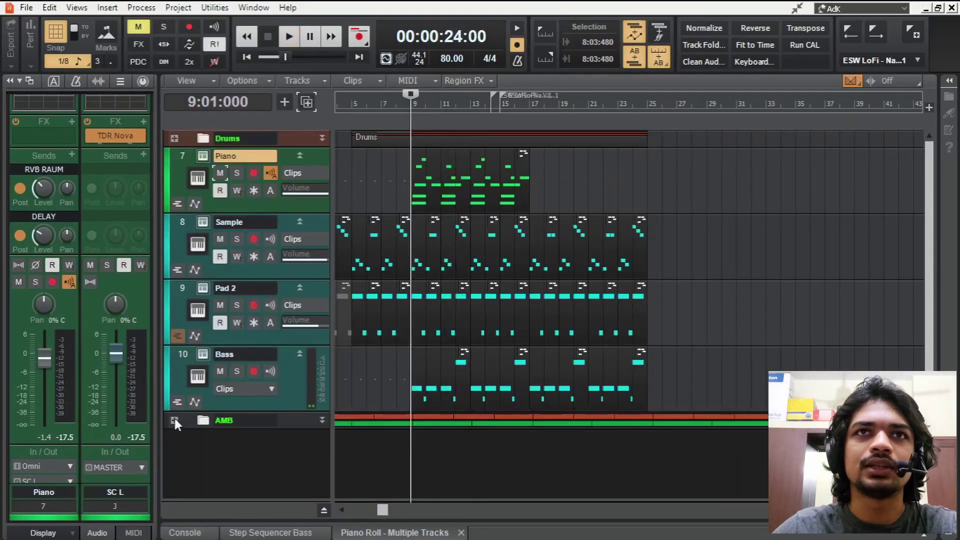
Expand the AMB folder and recolour its two ambience tracks, Vinyl and Nature, grey
left_click(174, 420)
scroll(421, 351, "down", 2)
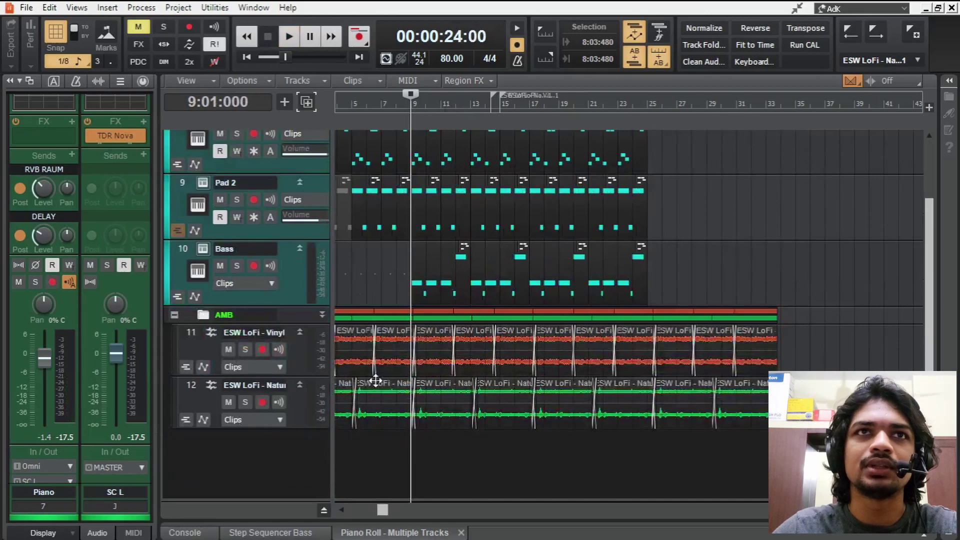
key("ctrl+Right")
left_click(192, 386)
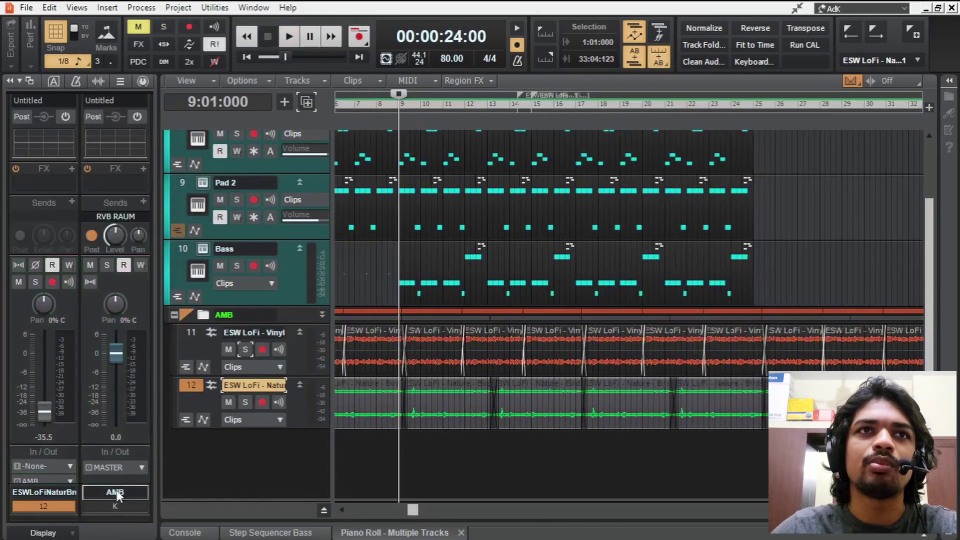
left_click(44, 506)
left_click(413, 280)
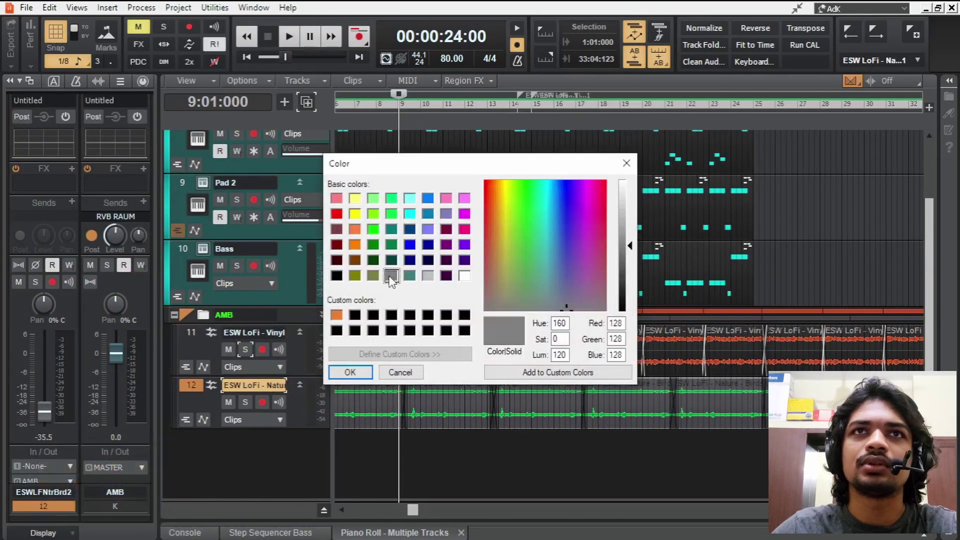
left_click(349, 372)
Hide the track inspector, rewind the project to the start and view the arrangement from bar 1
mouse_move(115, 235)
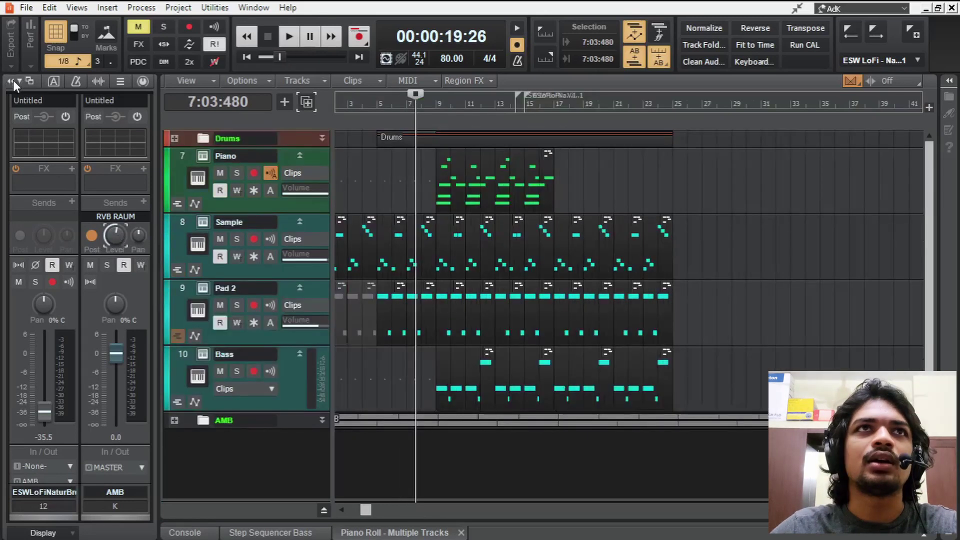
left_click(11, 81)
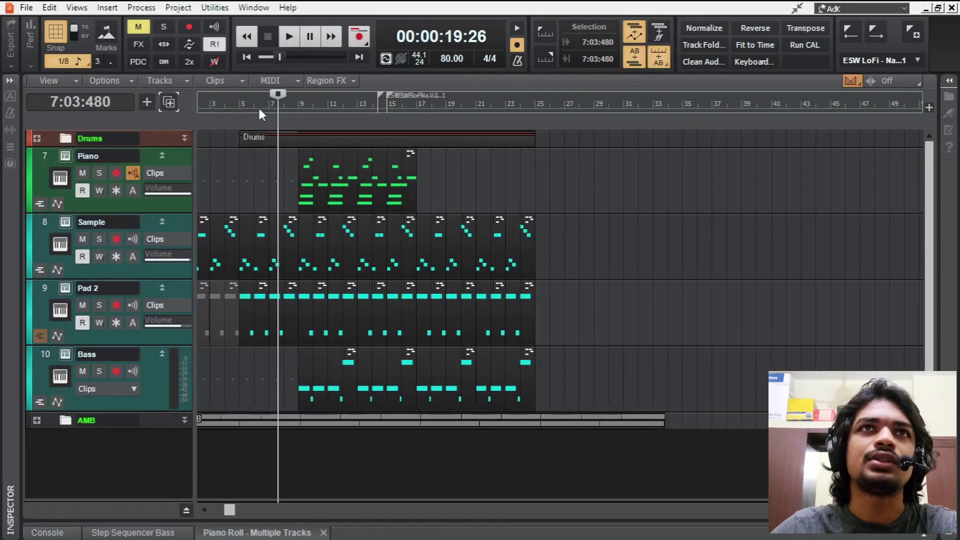
key("w")
scroll(338, 316, "up", 1)
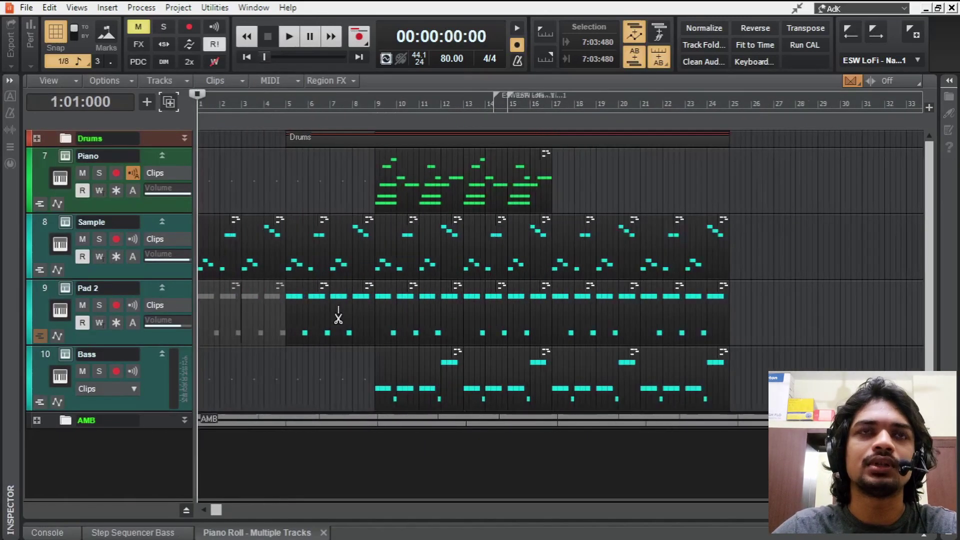
scroll(338, 307, "up", 1)
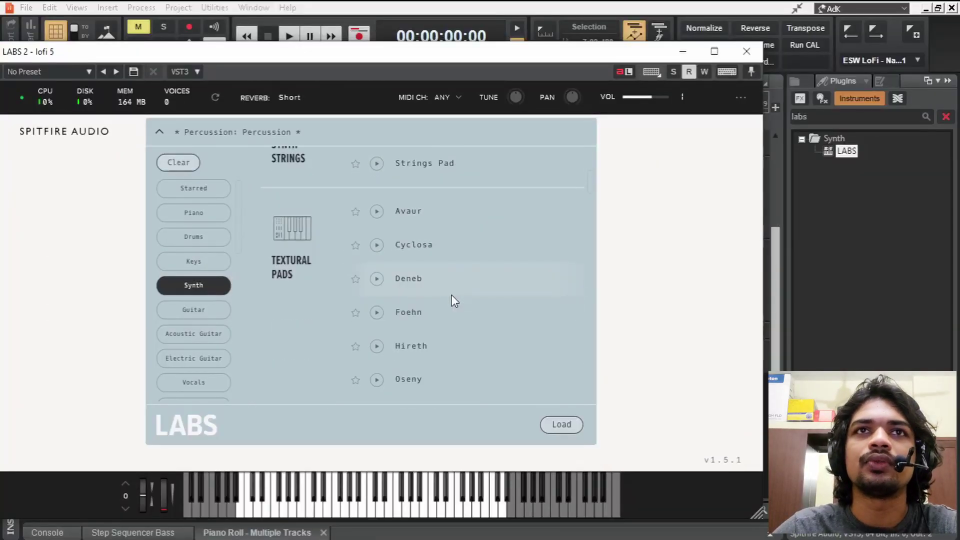
Try the Avaur preset from Textural Pads in LABS 2, audition a few notes and close the instrument
left_click(438, 222)
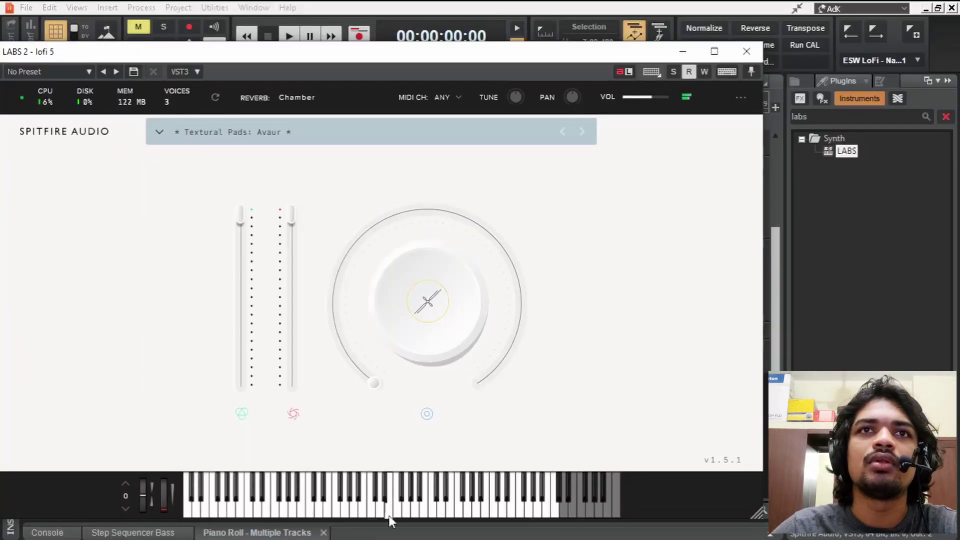
left_click(475, 514)
left_click(421, 514)
left_click(345, 511)
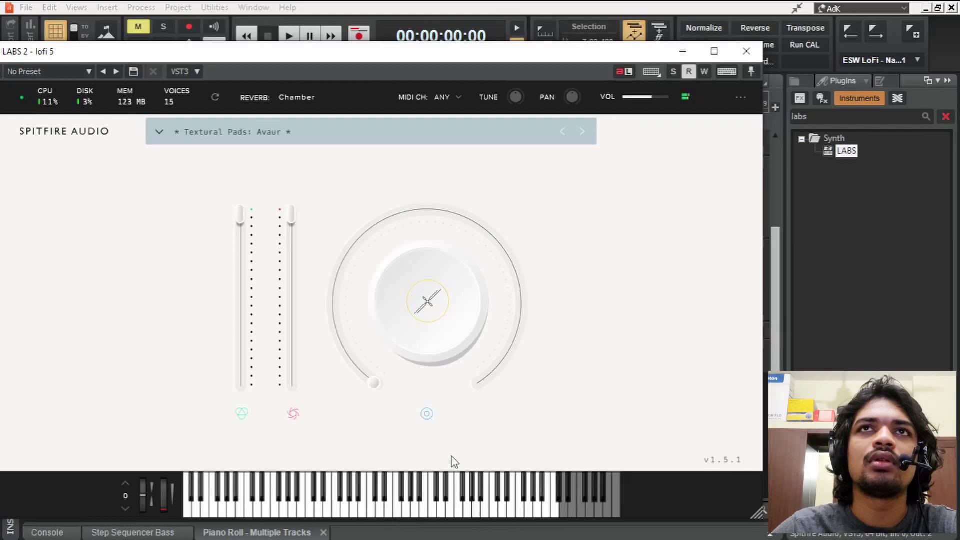
left_click(747, 52)
Stack D5 and F#5 notes over the B4 note in bar 17 of the LABS 2 part and select the whole chord
left_click(456, 226)
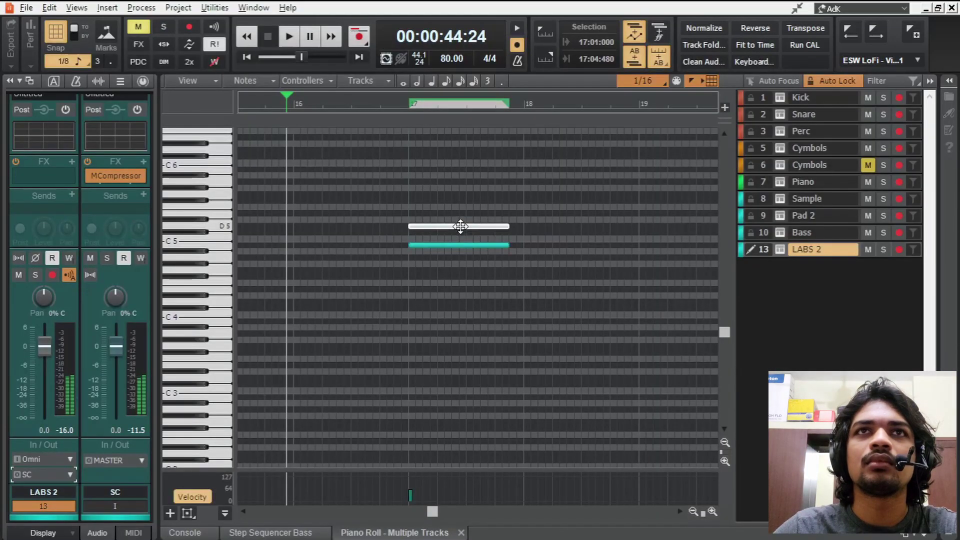
left_click(460, 201)
key("ctrl+a")
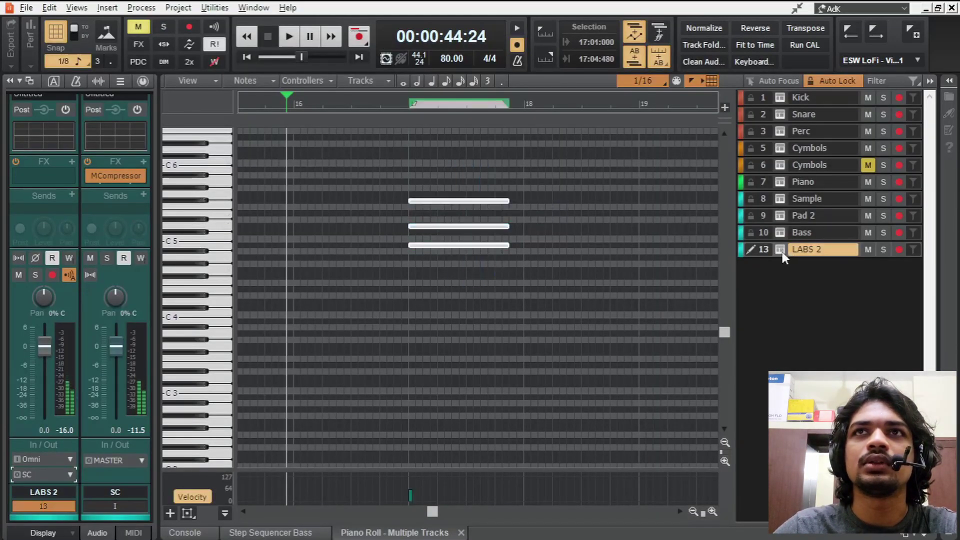
Load the Synth Pads preset Pad #0001 in LABS 2, close the instrument and play the chord
left_click(781, 250)
left_click(159, 131)
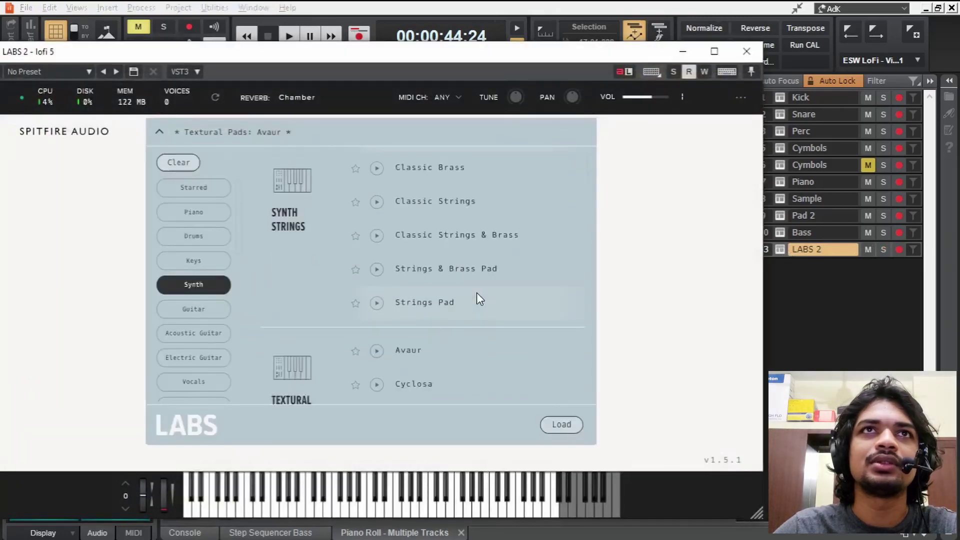
scroll(477, 294, "down", 10)
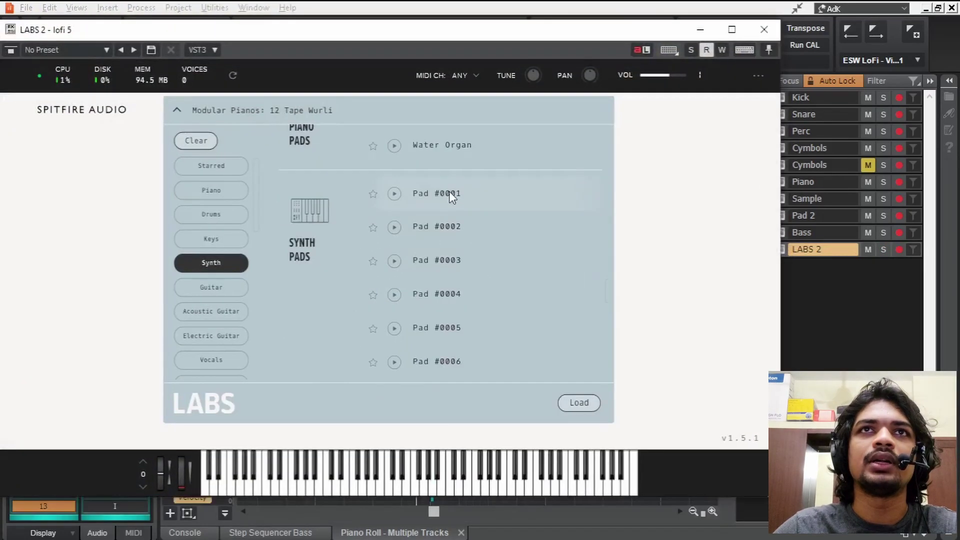
double_click(450, 195)
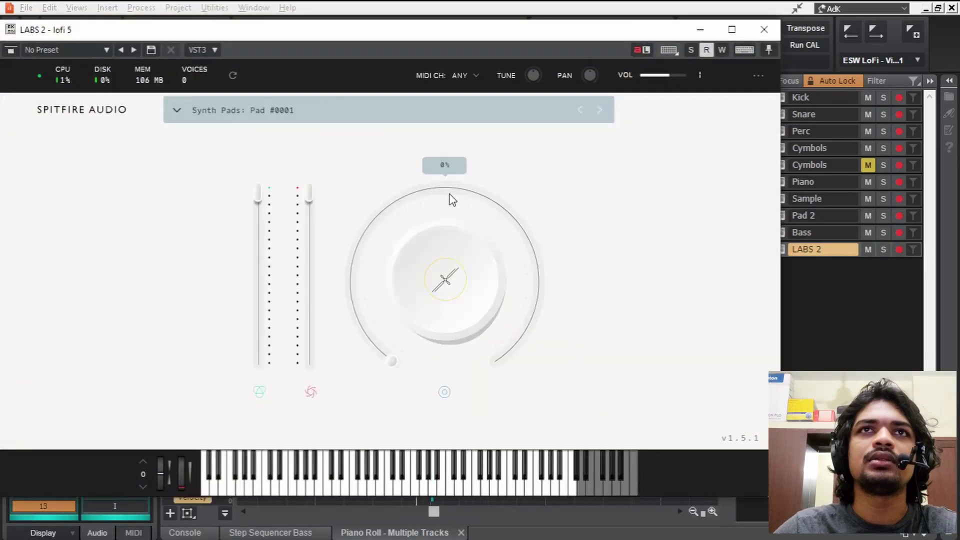
left_click(763, 31)
key("space")
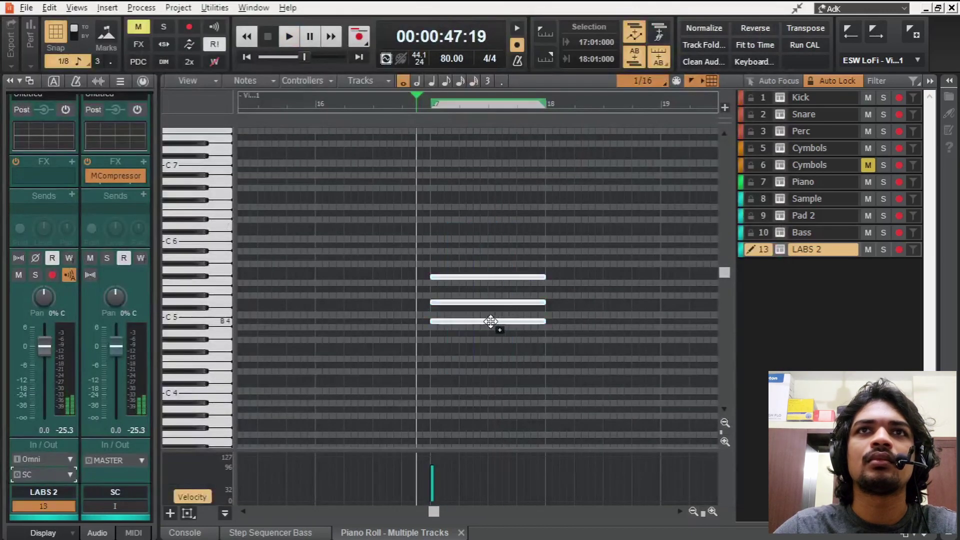
Copy the bar 17 chord onward and transpose the copies to complete a LABS 2 progression through bar 20, and play it back
left_click_drag(491, 321, 608, 339)
left_click_drag(431, 514, 443, 515)
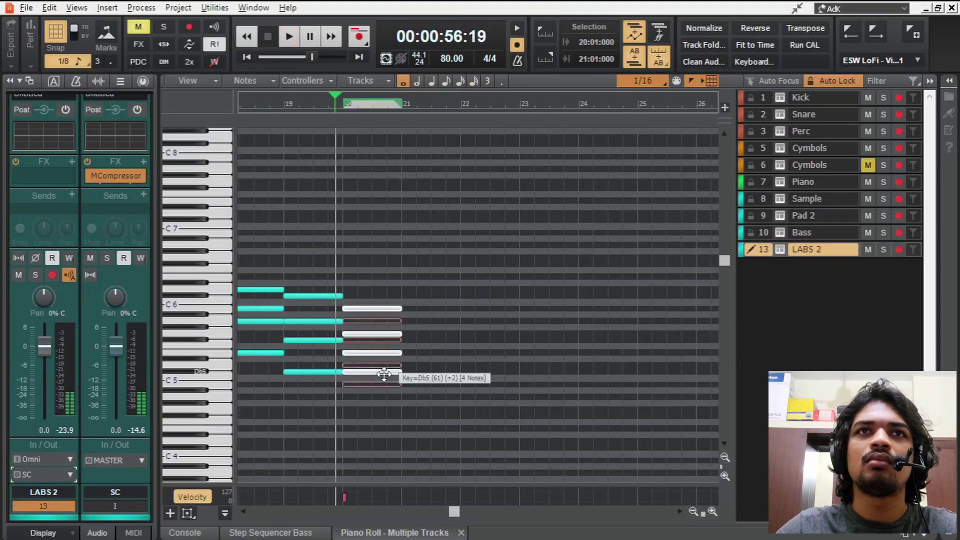
left_click_drag(386, 370, 384, 356)
key("space")
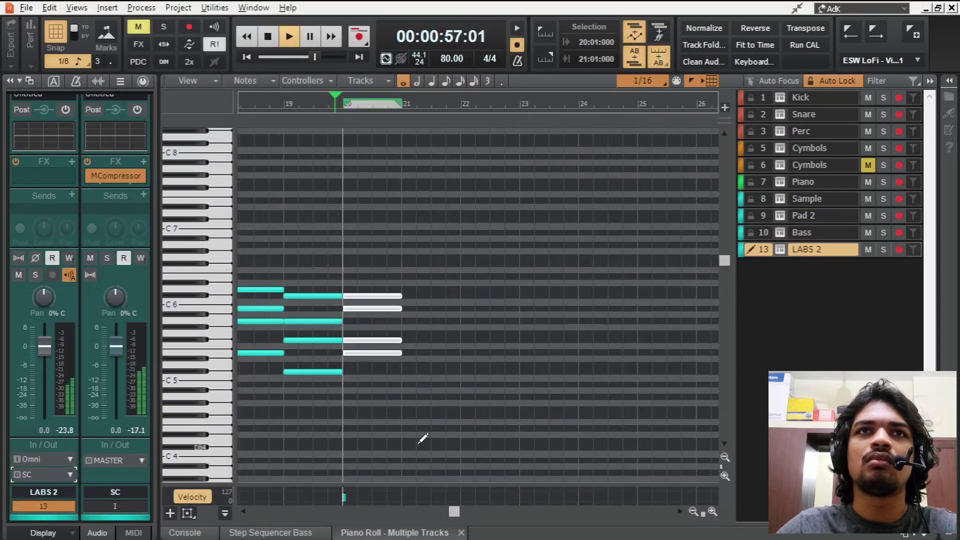
left_click_drag(453, 514, 431, 491)
left_click(287, 104)
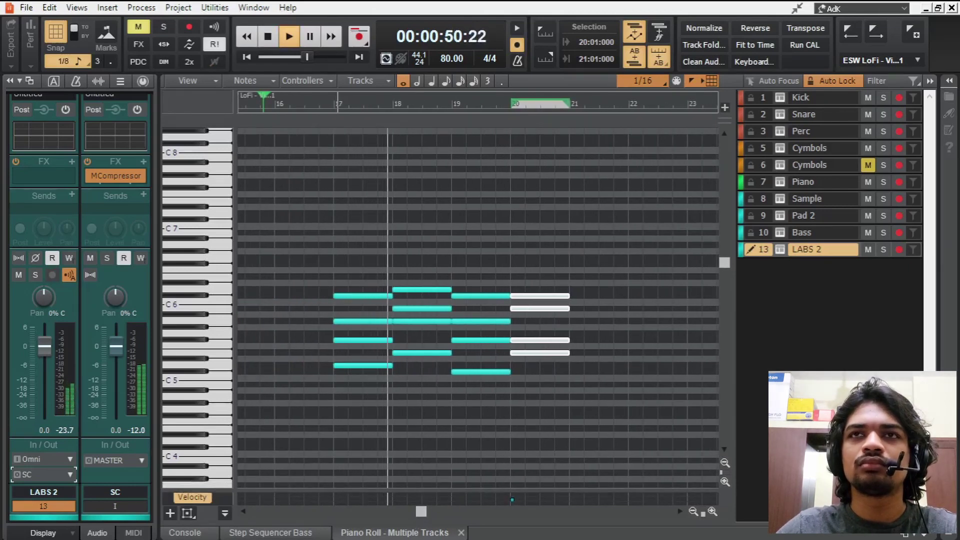
Return to the arrangement, extend the Sample part over bars 17 to 20 and open it for note editing
left_click(918, 535)
scroll(547, 338, "down", 2)
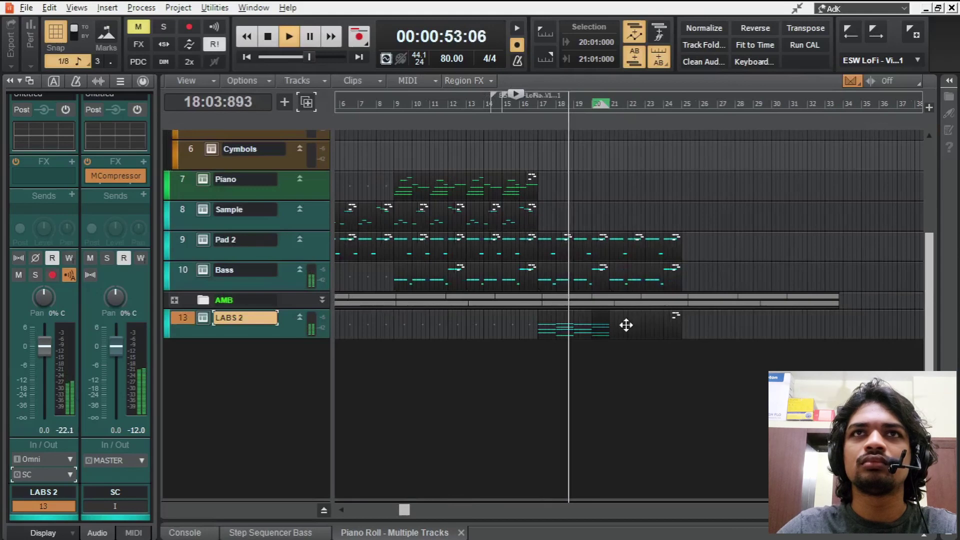
scroll(626, 325, "up", 2)
left_click(455, 207)
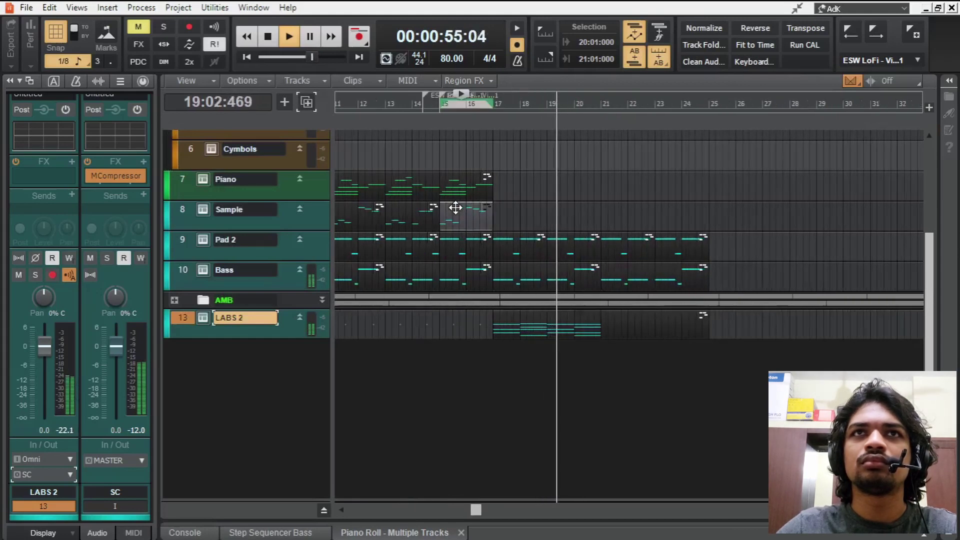
double_click(453, 208)
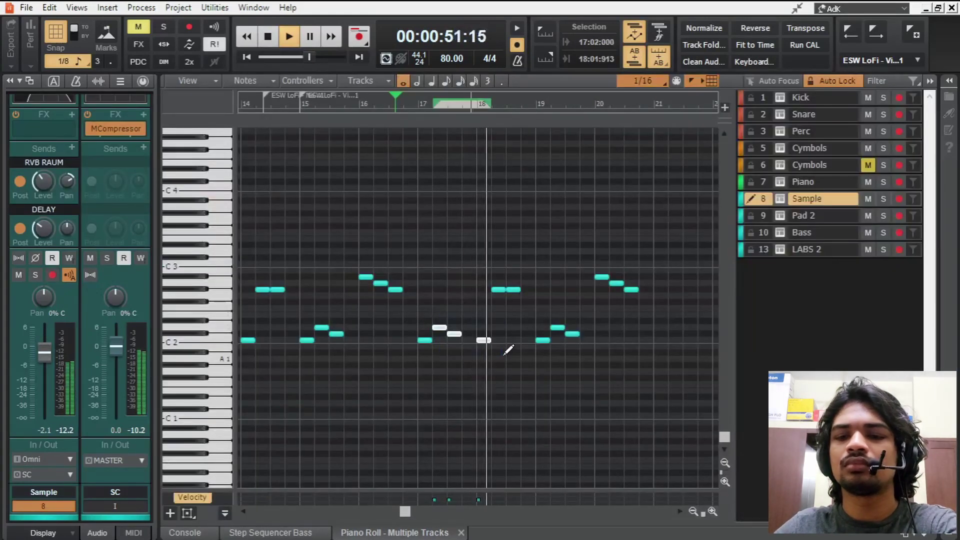
Delete every Sample note in bars 17 to 20 except the first note of each bar
left_click_drag(433, 302, 455, 339)
key("Delete")
left_click_drag(491, 268, 583, 343)
key("Delete")
key("Delete")
left_click_drag(620, 262, 655, 320)
key("Delete")
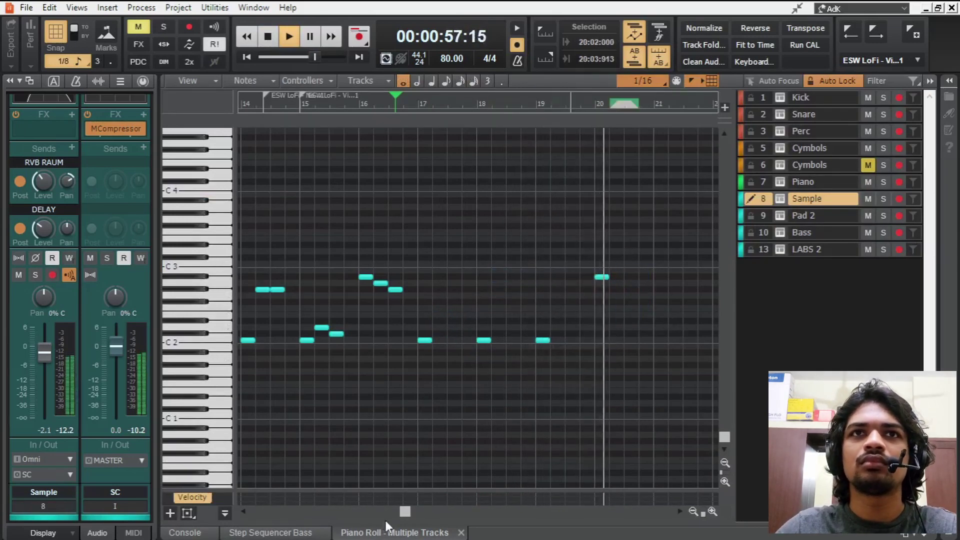
Repeat the low Sample note at the start of bar 20 and copy the row of four low notes to bars 21 to 24
left_click_drag(405, 512, 413, 512)
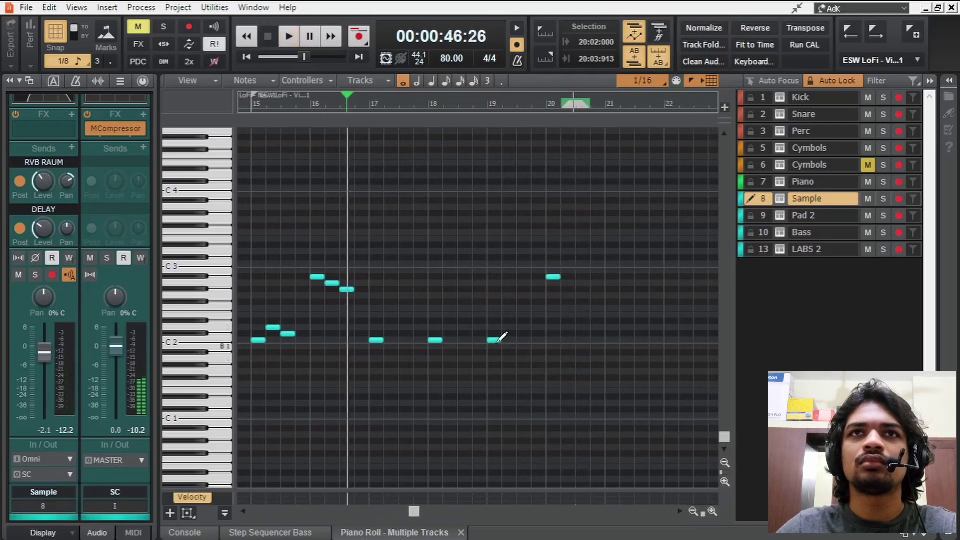
left_click_drag(512, 342, 553, 342)
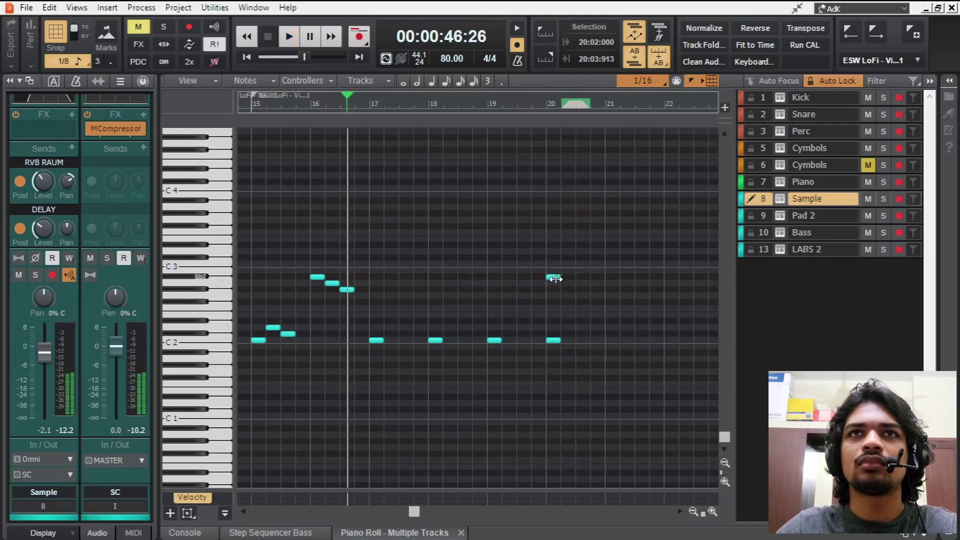
left_click_drag(628, 309, 300, 362)
left_click_drag(377, 341, 613, 341)
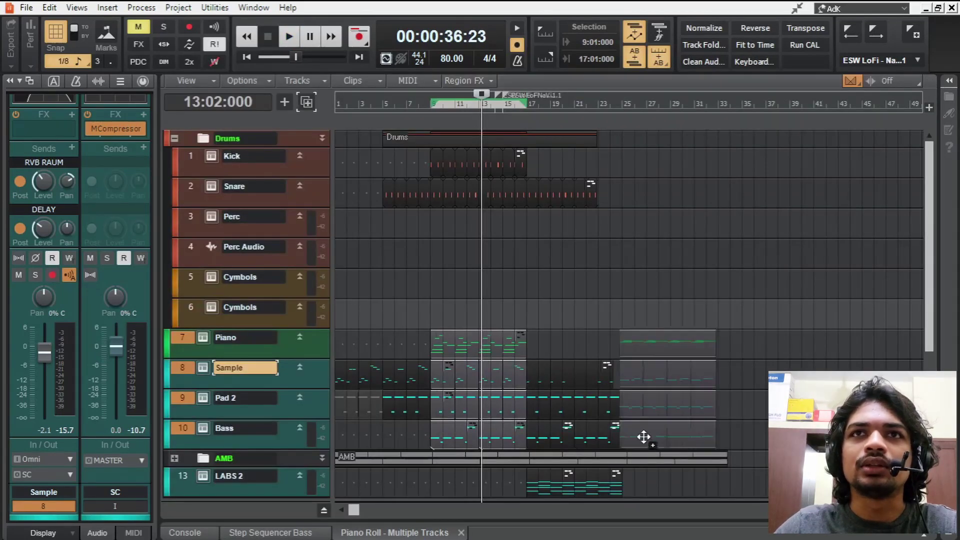
Copy the Piano, Sample, Pad 2 and Bass clips of bars 9 to 16 to bar 25
left_click_drag(644, 437, 640, 436)
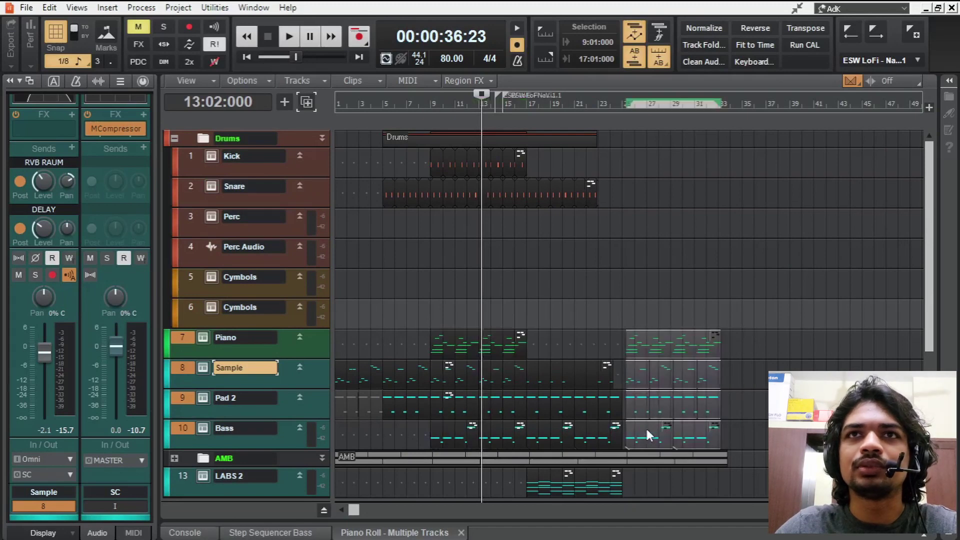
scroll(647, 429, "up", 2)
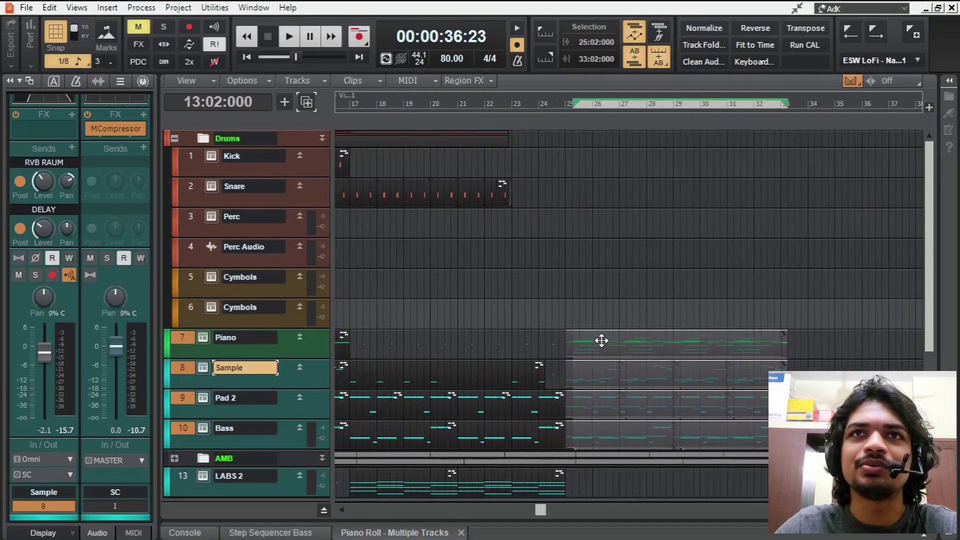
Copy the LABS 2 clips of bars 17 to 24 to bar 25
scroll(601, 340, "down", 1)
scroll(591, 445, "down", 2)
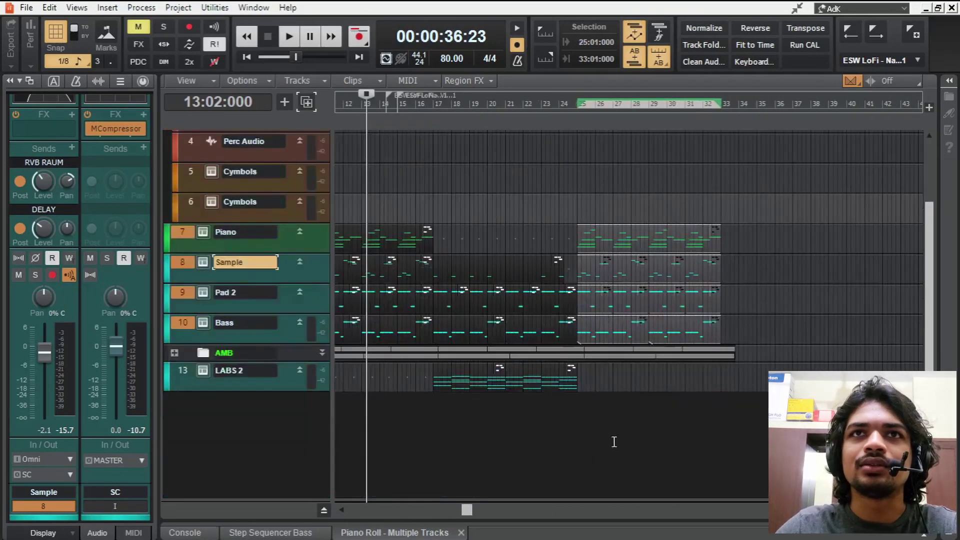
scroll(468, 510, "left", 3)
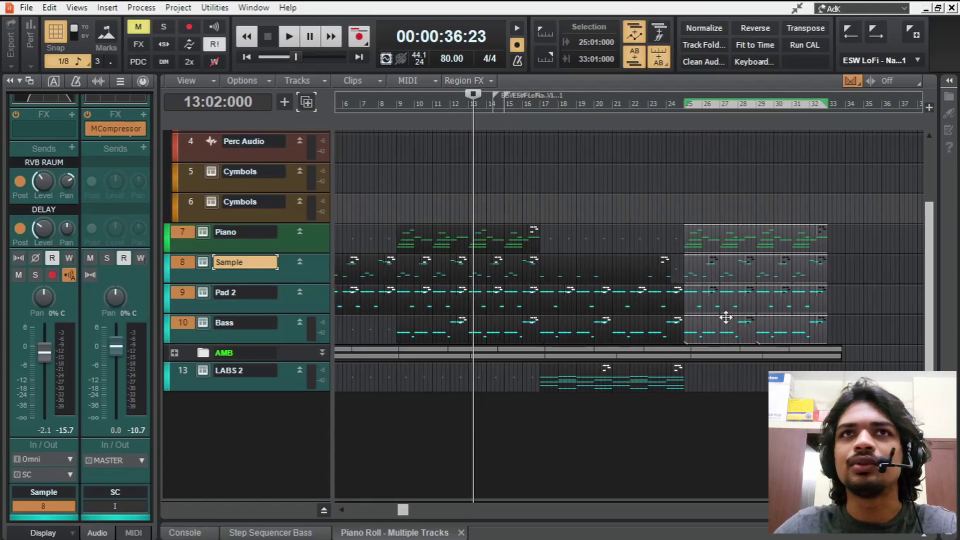
mouse_move(712, 376)
left_mouse_down()
mouse_move(573, 405)
mouse_move(717, 385)
mouse_move(708, 381)
left_mouse_up()
scroll(813, 390, "up", 2)
scroll(455, 429, "down", 1)
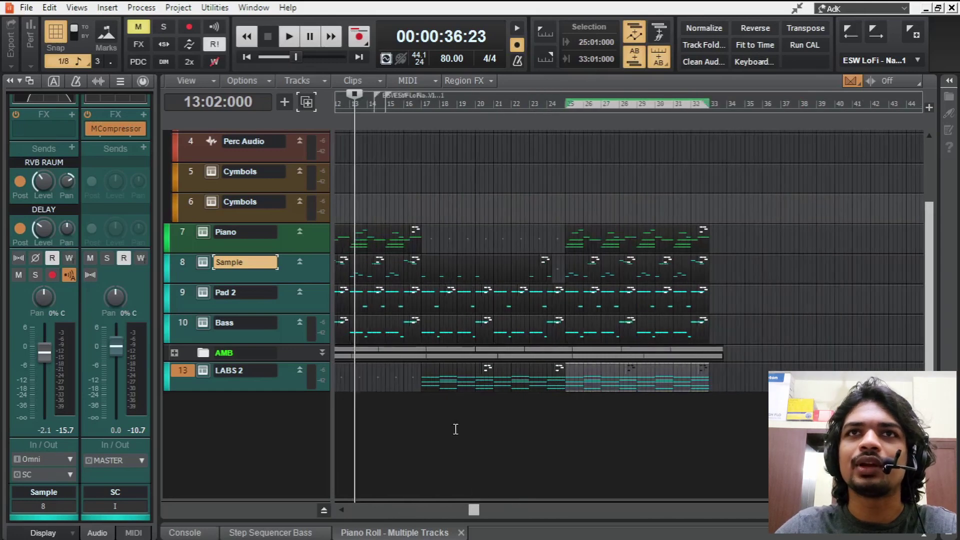
Shorten the third Sample note of bar 18 to end at 18:04:000 and play the part from bar 18
scroll(582, 450, "up", 3)
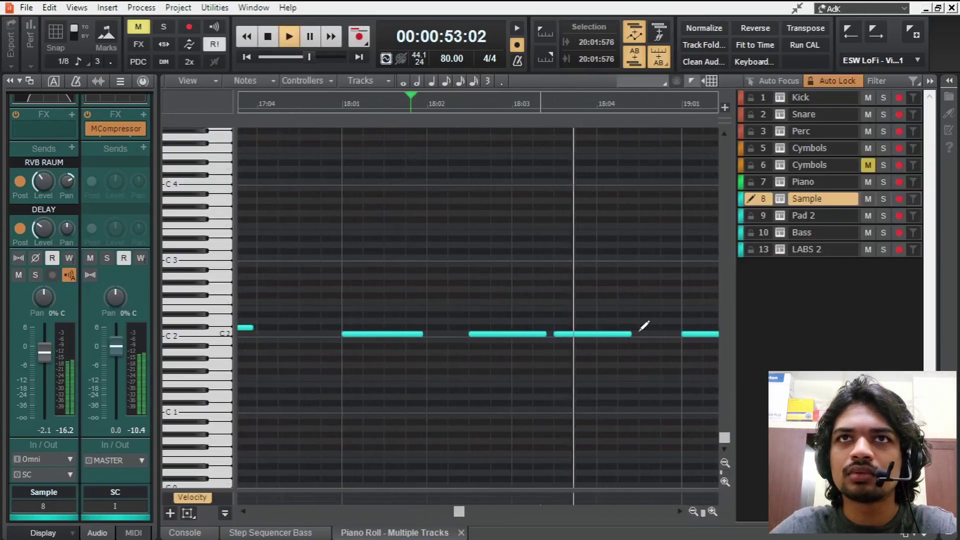
left_click_drag(630, 334, 606, 344)
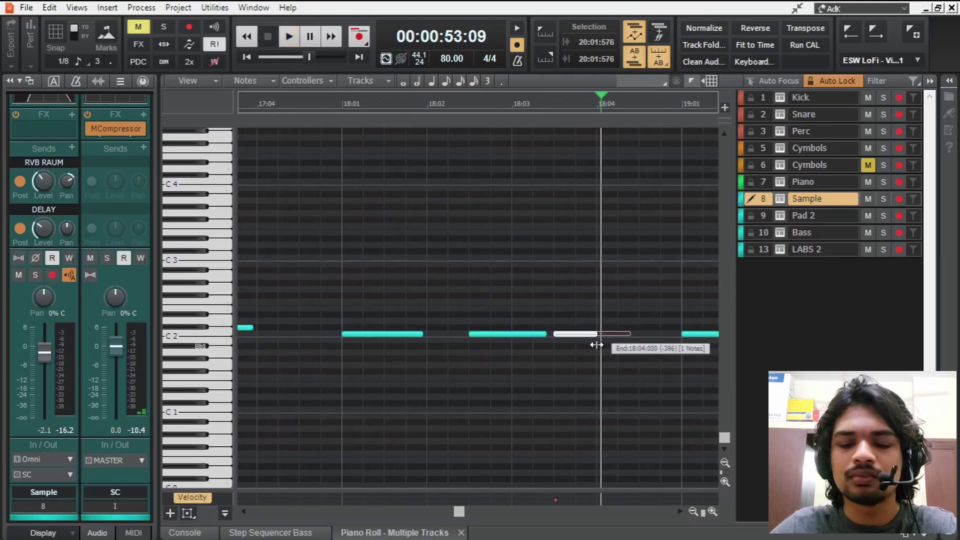
left_click_drag(597, 344, 596, 344)
left_click(336, 106)
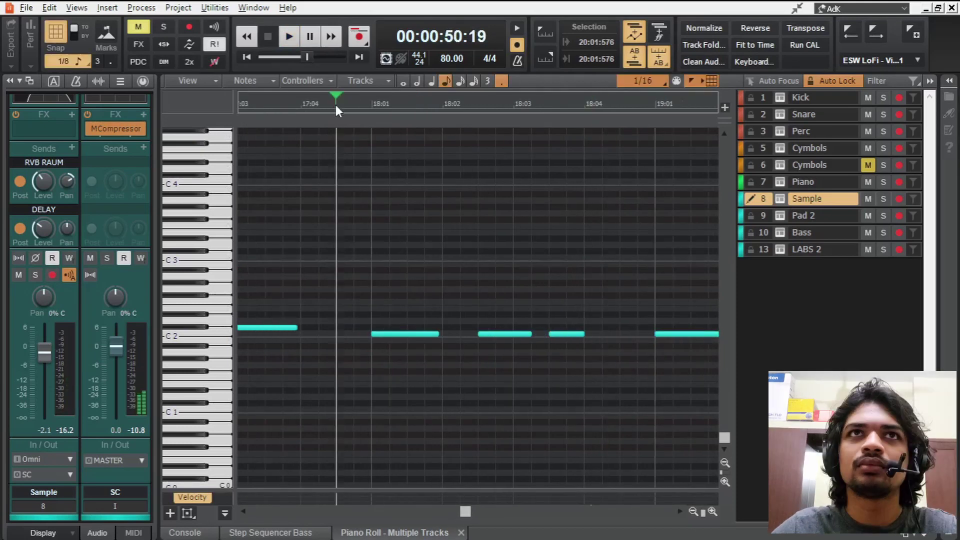
key("space")
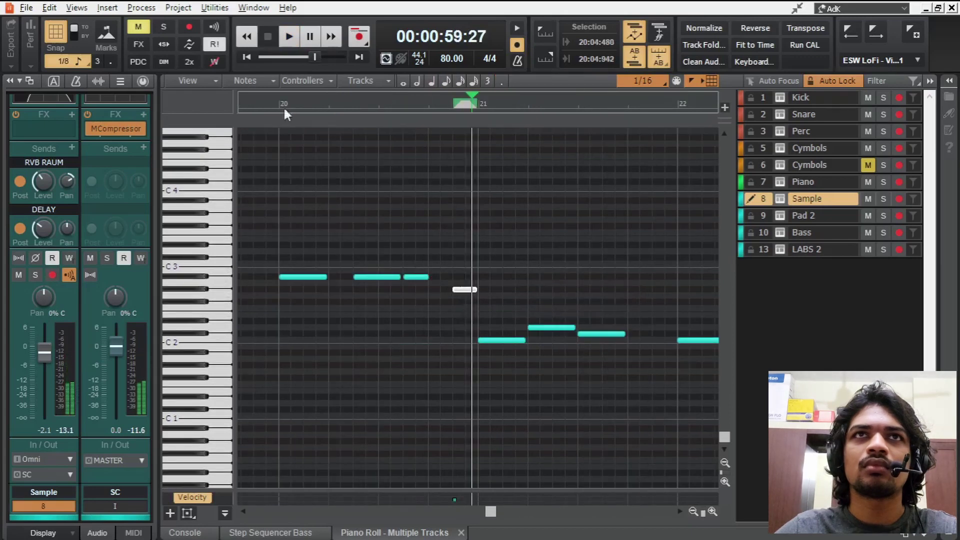
Copy the short last Sample note of bar 20 to G 2 at 20:04:480 and play from bar 20
left_click(285, 110)
key("space")
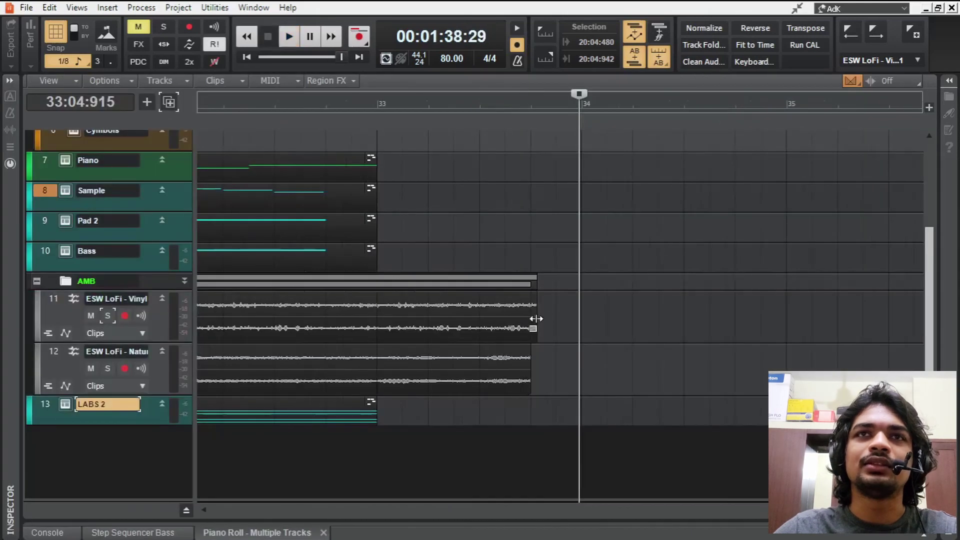
Trim the ends of the Vinyl and Nature ambience clips back to about bar 33
left_click_drag(535, 321, 389, 319)
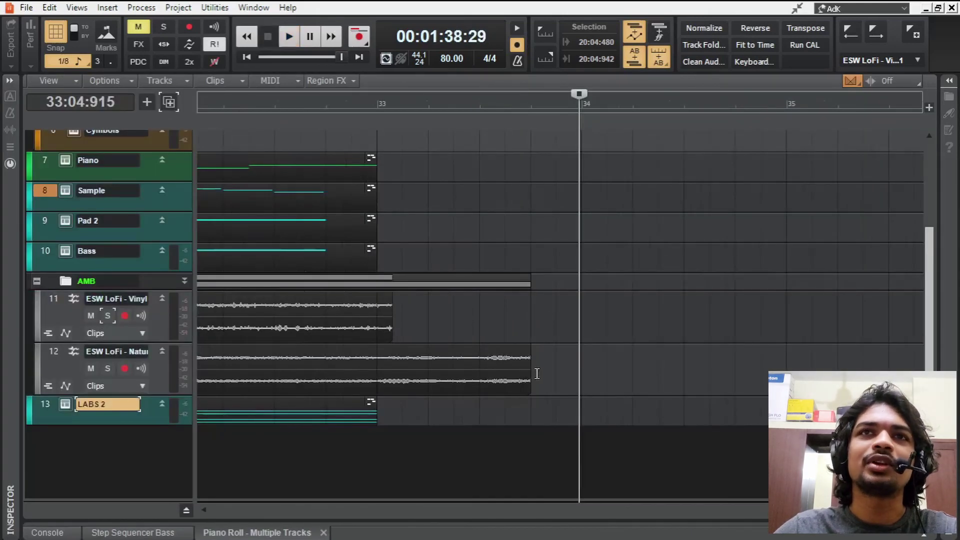
left_click_drag(529, 374, 377, 371)
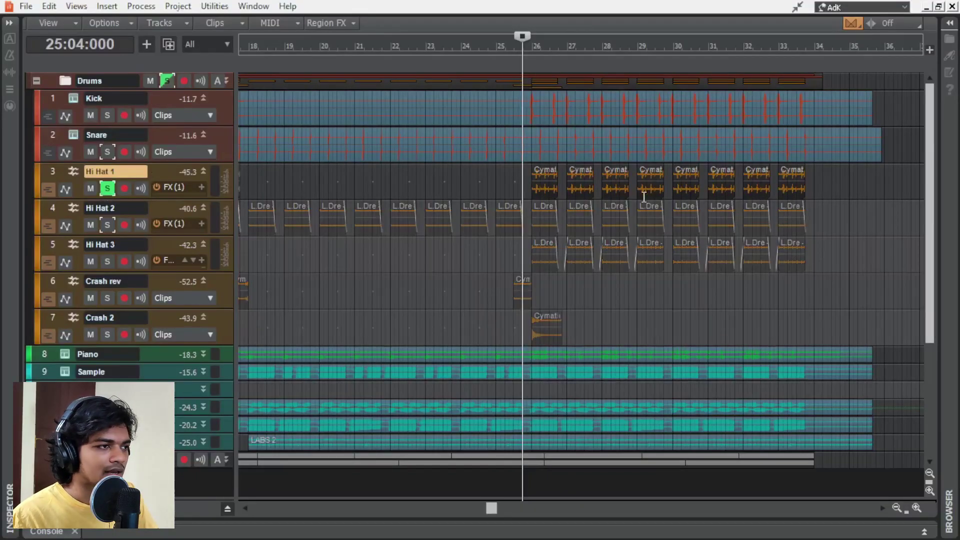
Audition the soloed Hi Hat 1 track from 25:04:000, and switch the solo to Hi Hat 2 and audition it
key("space")
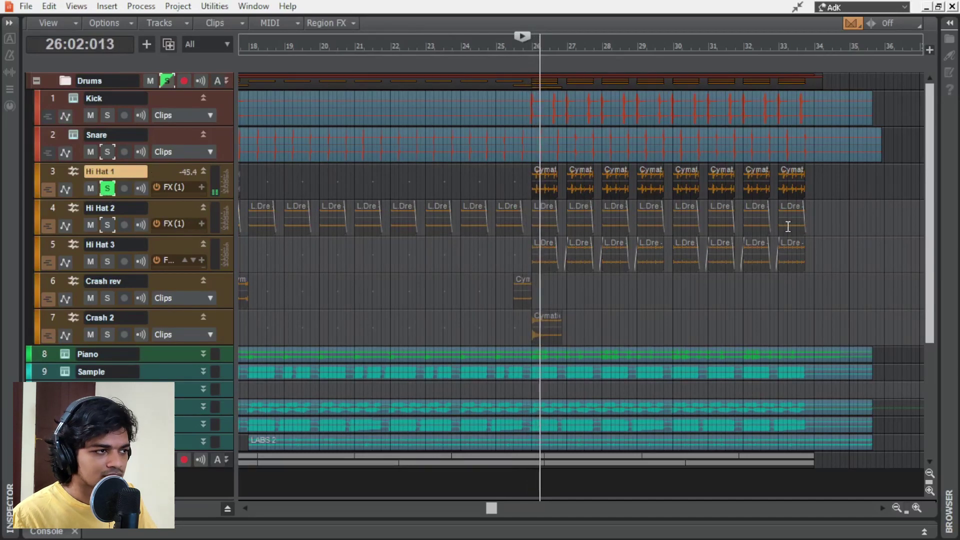
key("space")
left_click(124, 225, "ctrl")
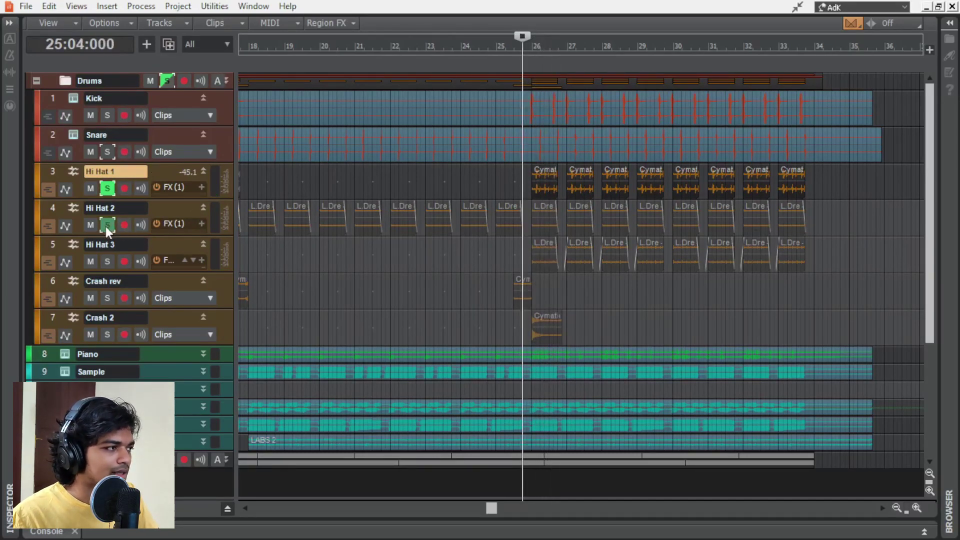
left_click(107, 188)
key("space")
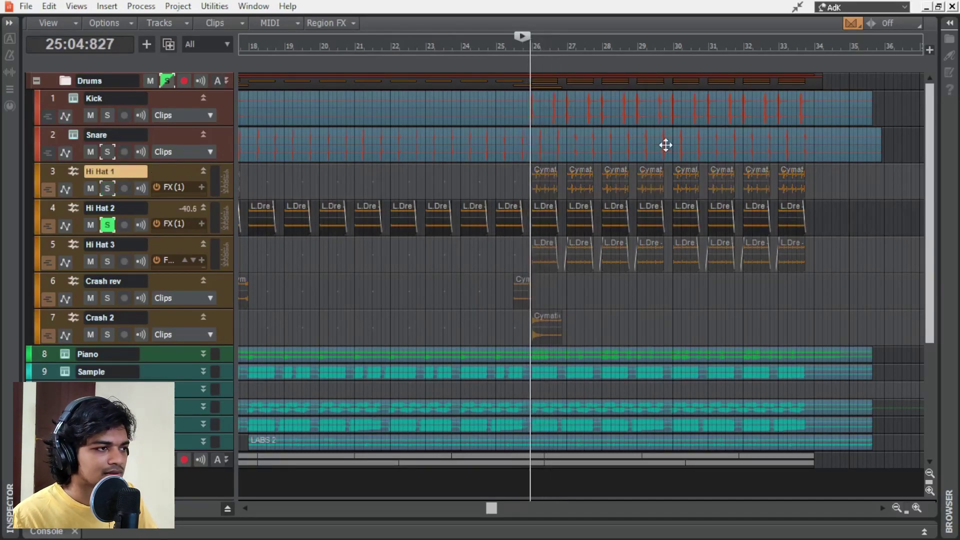
key("space")
Switch the solo from Hi Hat 2 to Hi Hat 3 and audition it from 25:04:000
left_click(107, 224)
left_click(107, 261)
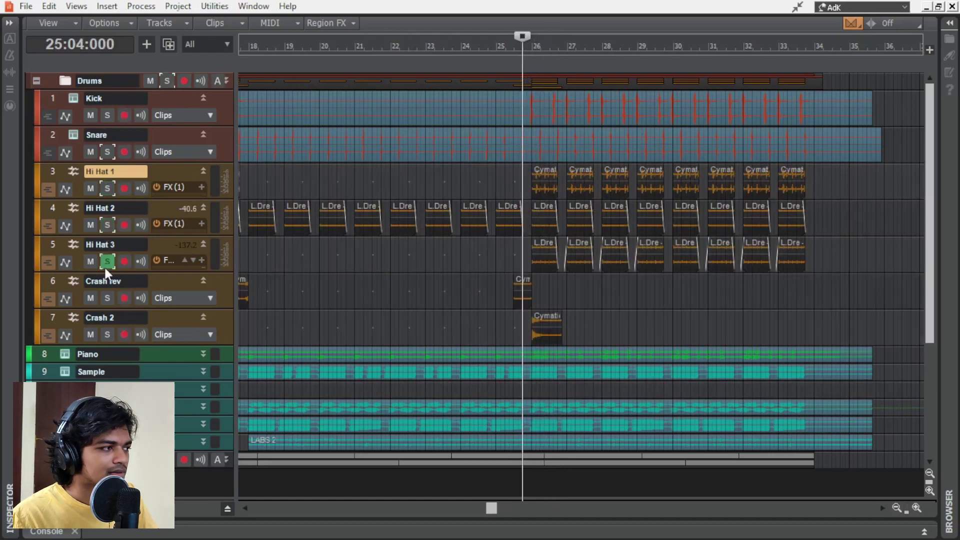
key("space")
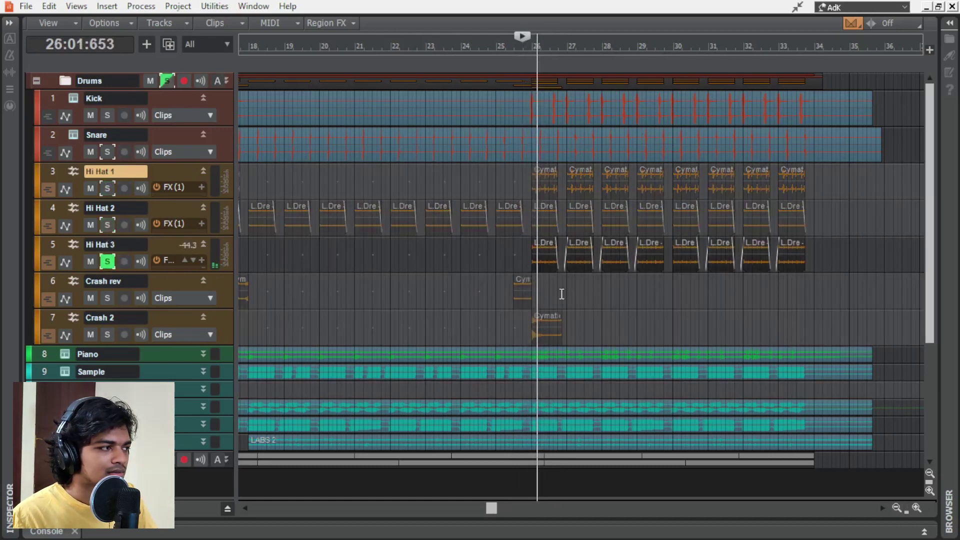
key("space")
Take Hi Hat 3 out of solo and audition the Crash rev and Crash 2 tracks soloed together
left_click(107, 261)
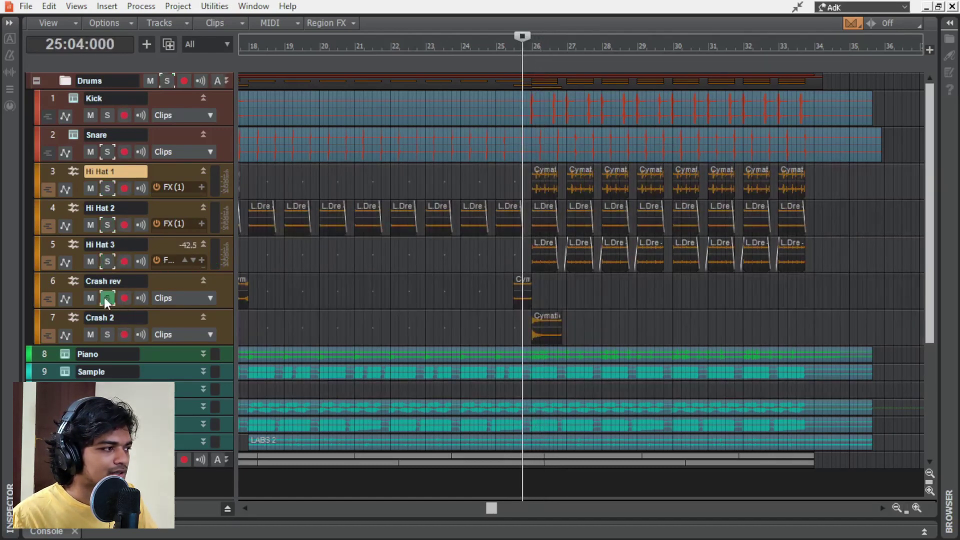
left_click(107, 334)
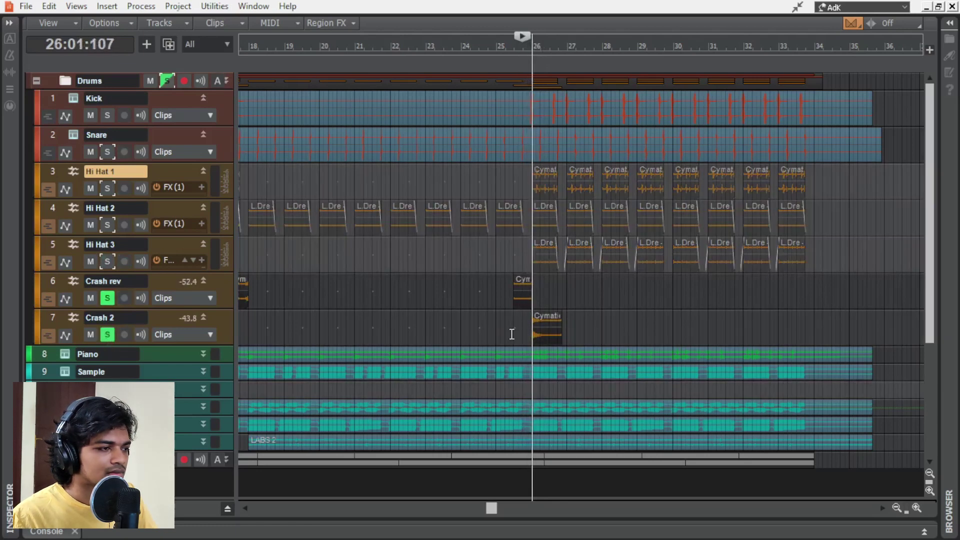
key("space")
Unsolo both crash tracks, solo the entire Drums folder and play it from 25:04:000
left_click(107, 298)
left_click(107, 334)
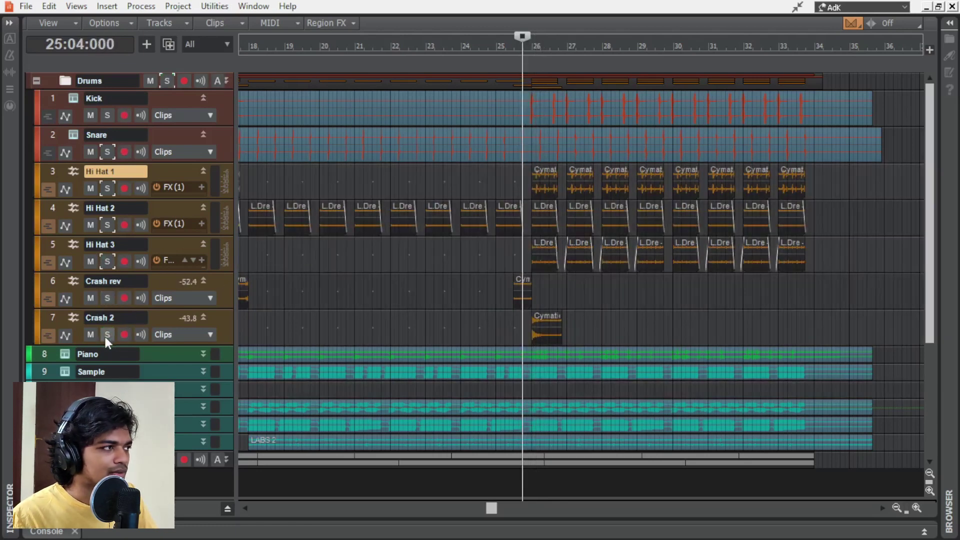
left_click(172, 76)
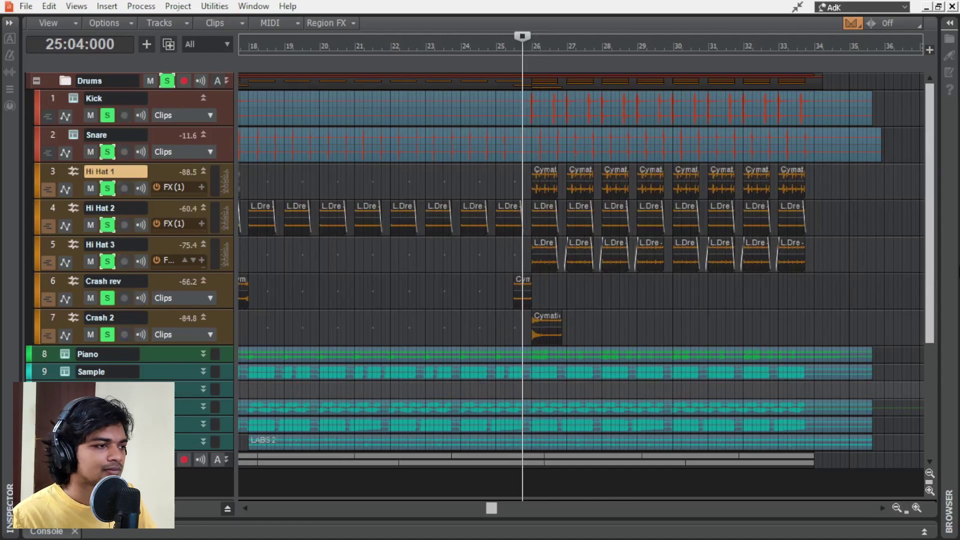
key("space")
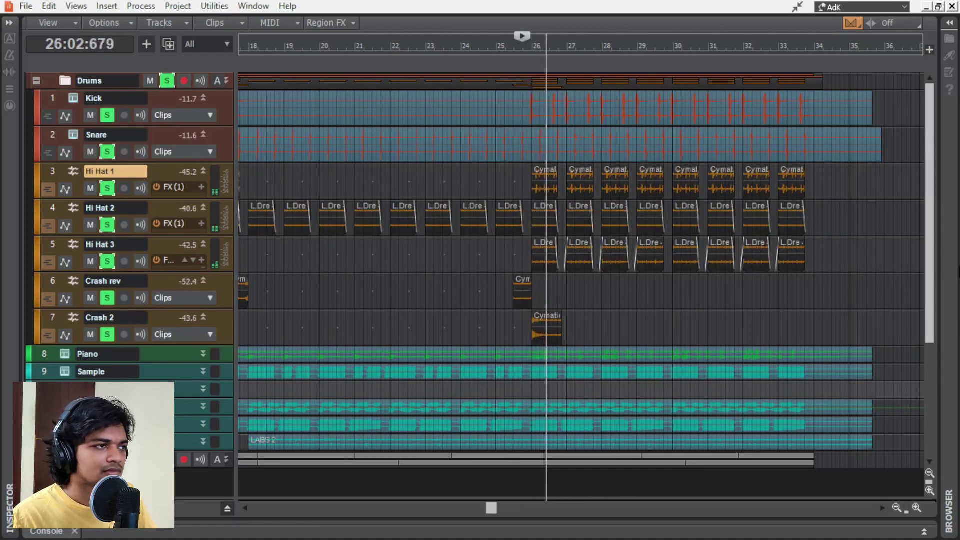
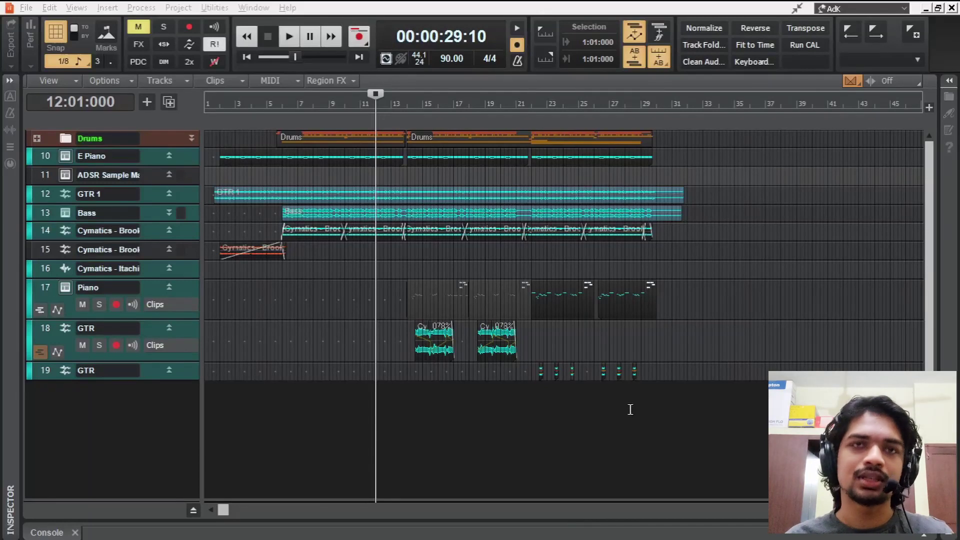
Audition the kick, snare and hi-hat tracks from 8:04:000 and set the project tempo to 70
key("space")
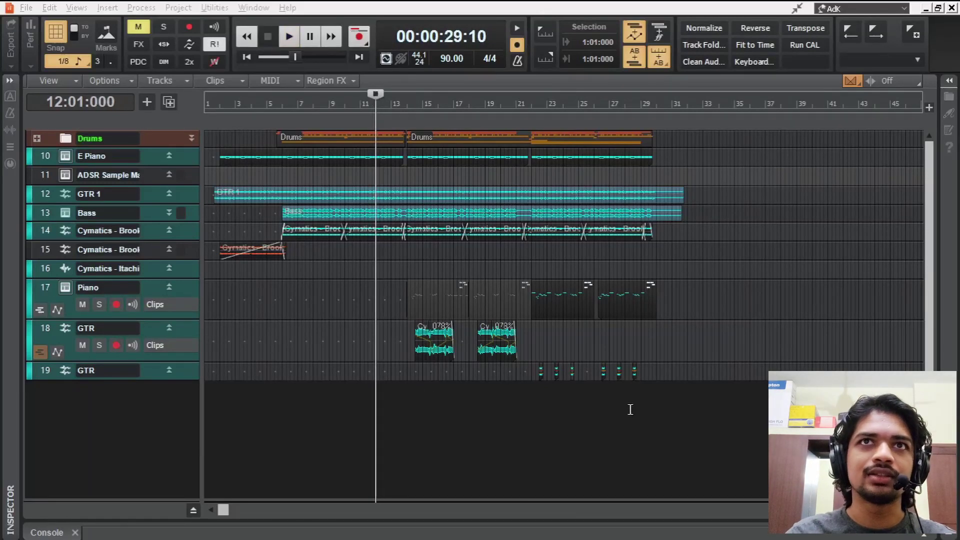
left_click(37, 139)
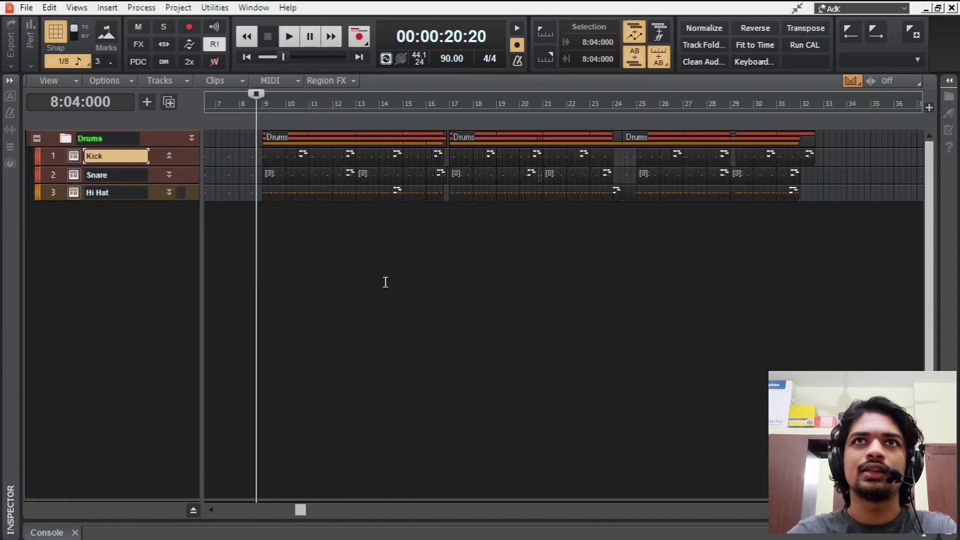
key("space")
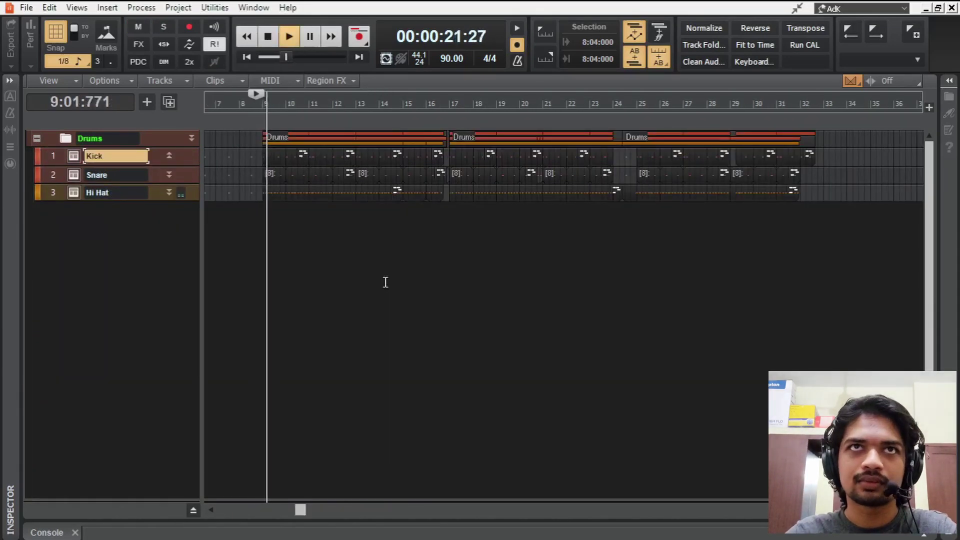
key("space")
scroll(345, 283, "up", 1, "ctrl")
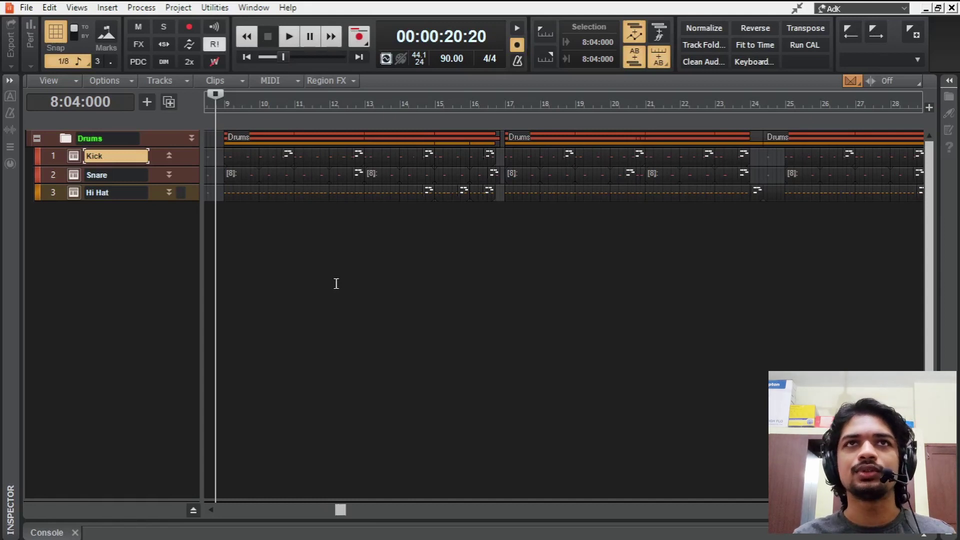
double_click(454, 59)
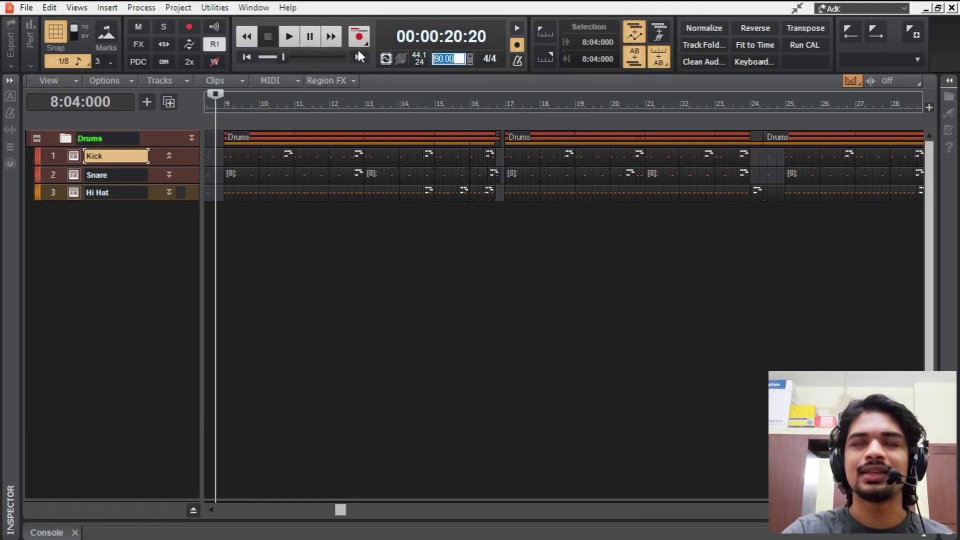
type("70")
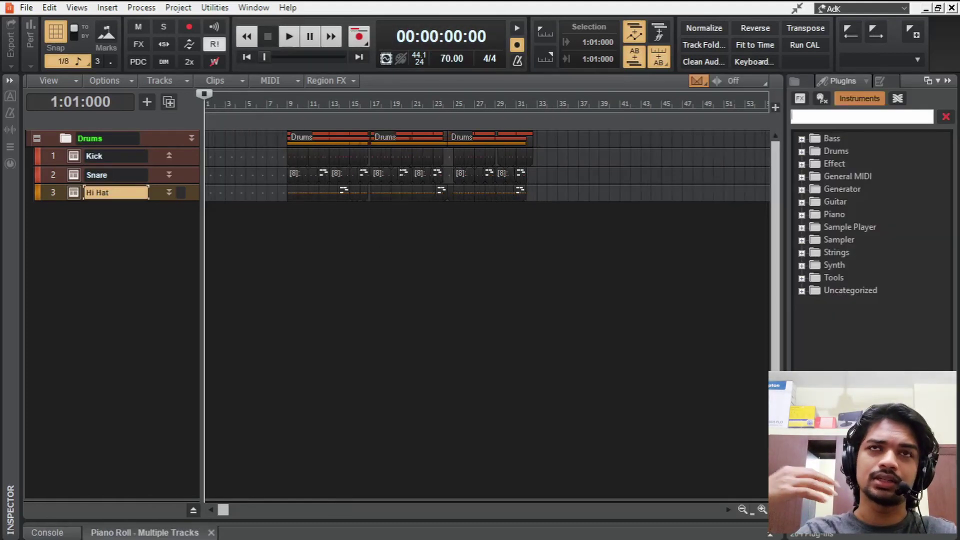
Add the LABS instrument on a new track and load its Soft Piano preset
type("labs")
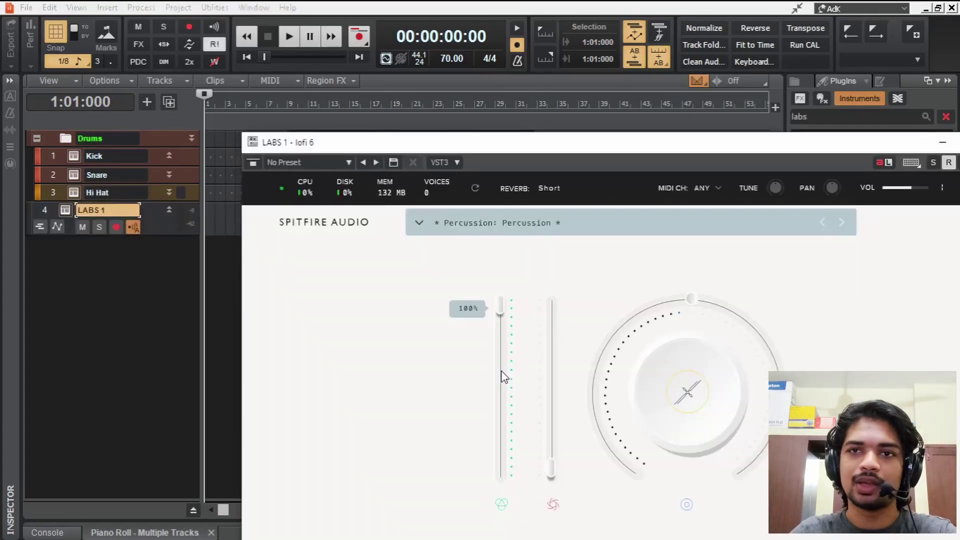
left_click(419, 223)
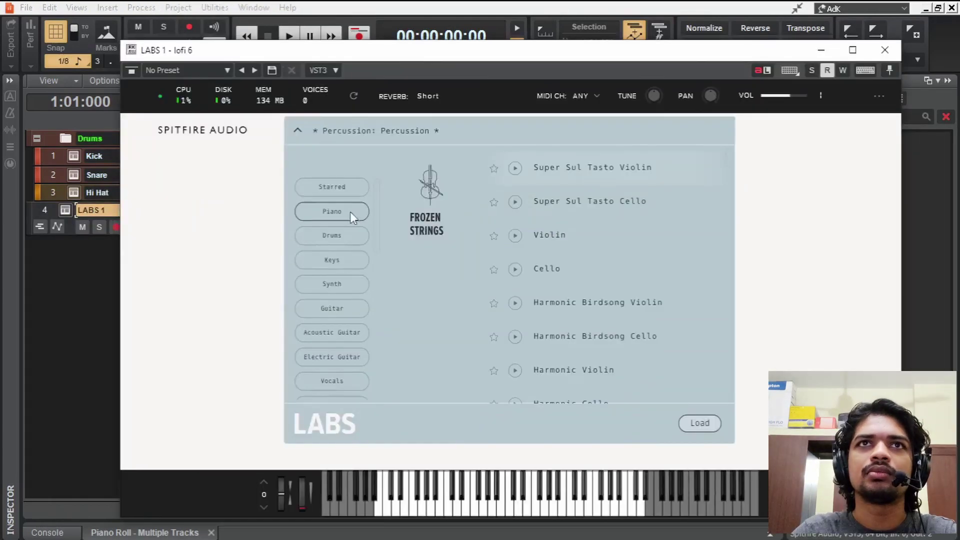
left_click(350, 211)
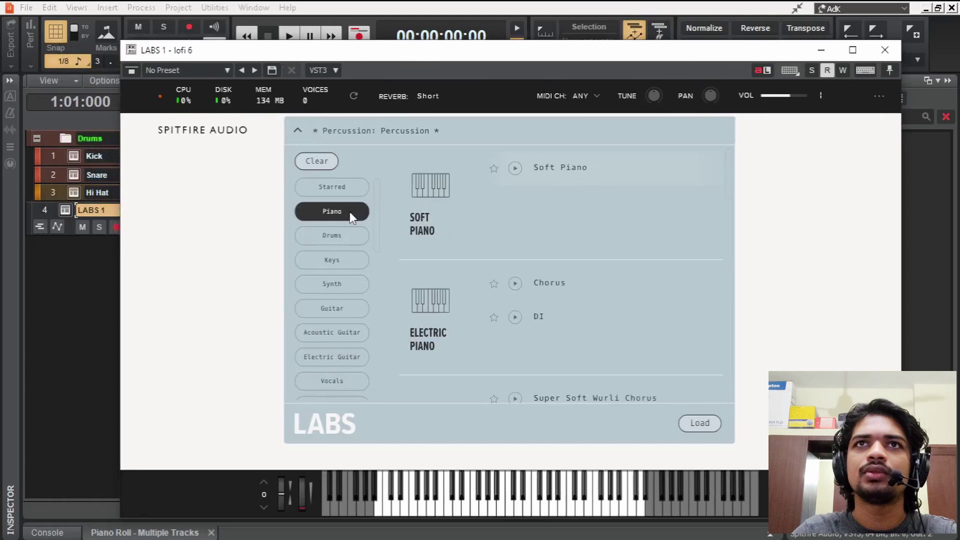
left_click(566, 168)
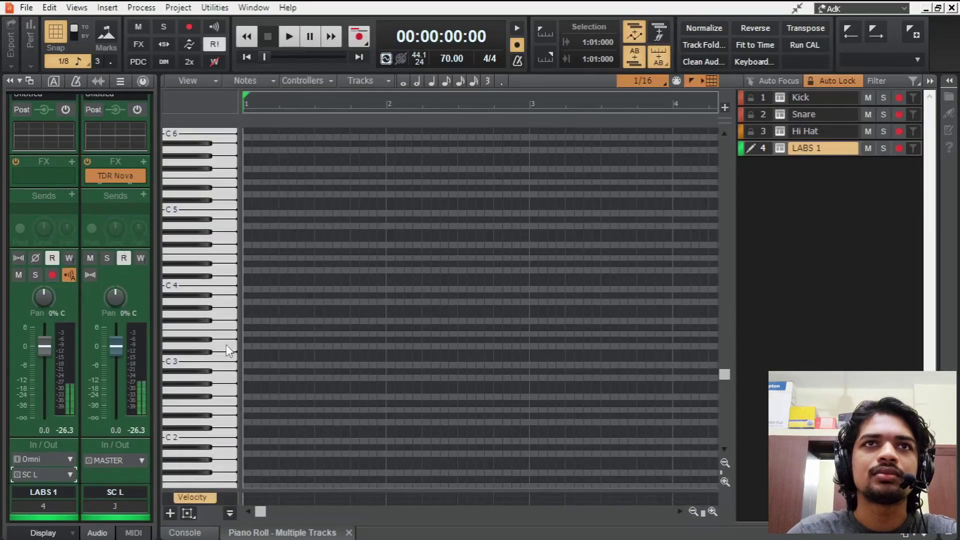
Test the piano sound and add a send from the LABS 1 track to the RVB RAUM bus
left_click(227, 347)
mouse_move(232, 336)
left_mouse_down()
mouse_move(232, 281)
mouse_move(224, 300)
left_mouse_up()
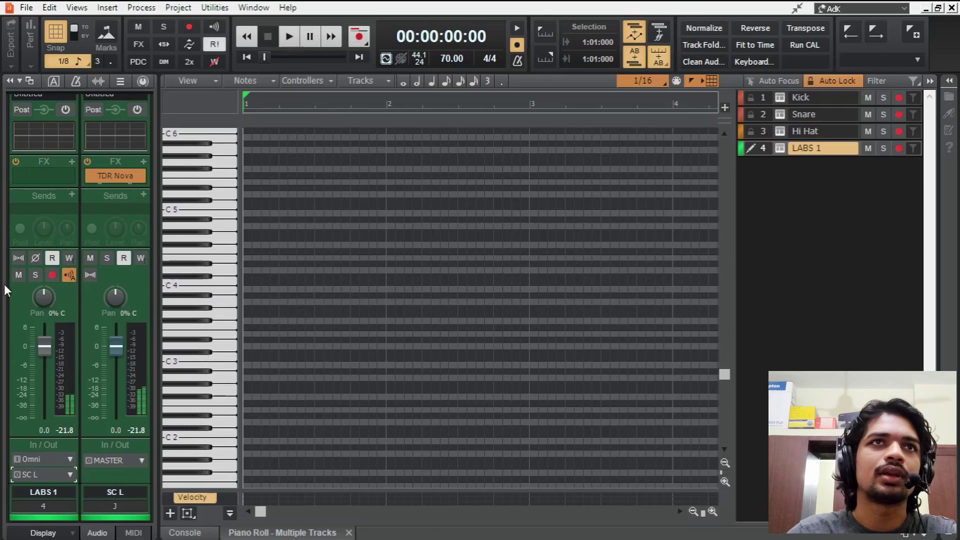
left_click(72, 195)
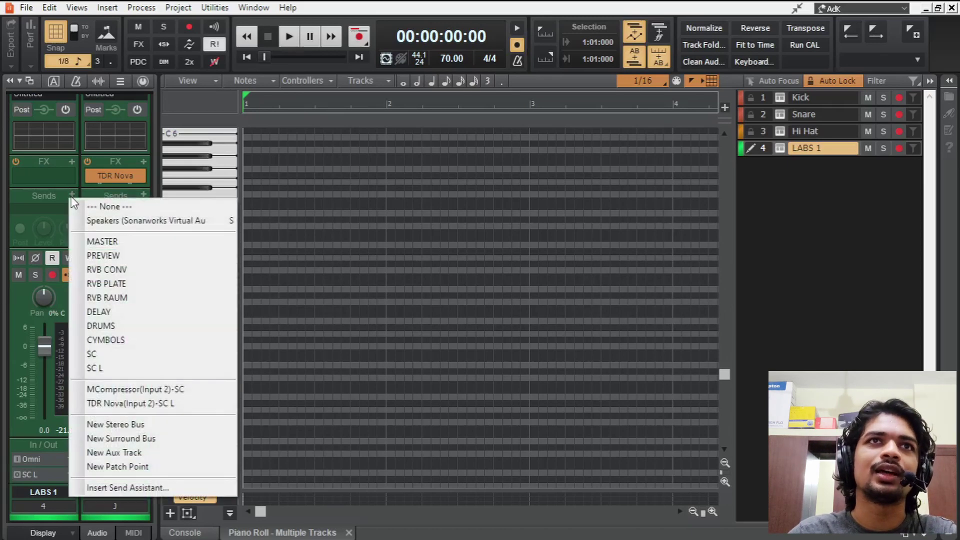
left_click(130, 298)
Draw piano chord notes on LABS 1, starting in the first measure, and choose a diatonic scale for note snapping
left_click_drag(333, 252, 333, 210)
right_click(793, 154)
mouse_move(851, 193)
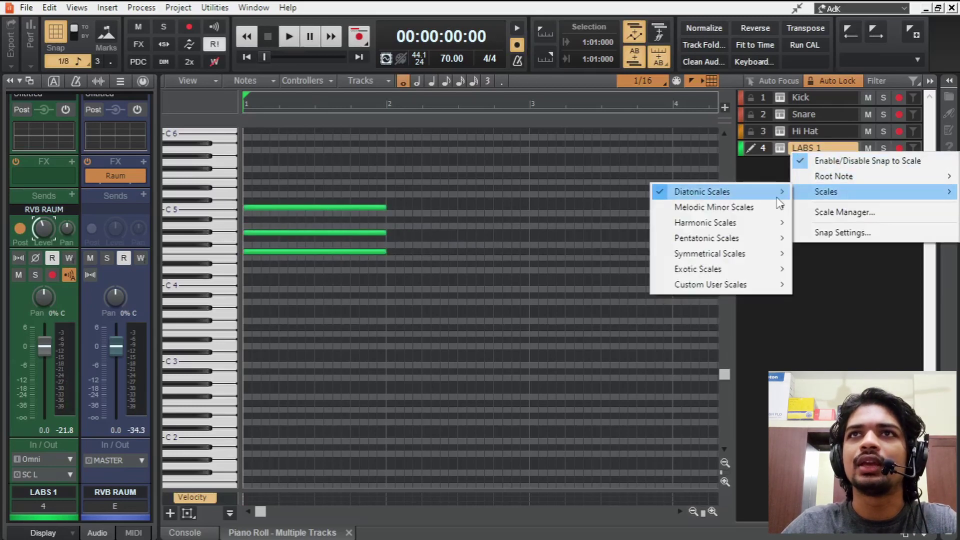
mouse_move(730, 191)
left_click(825, 208)
scroll(367, 283, "up", 2)
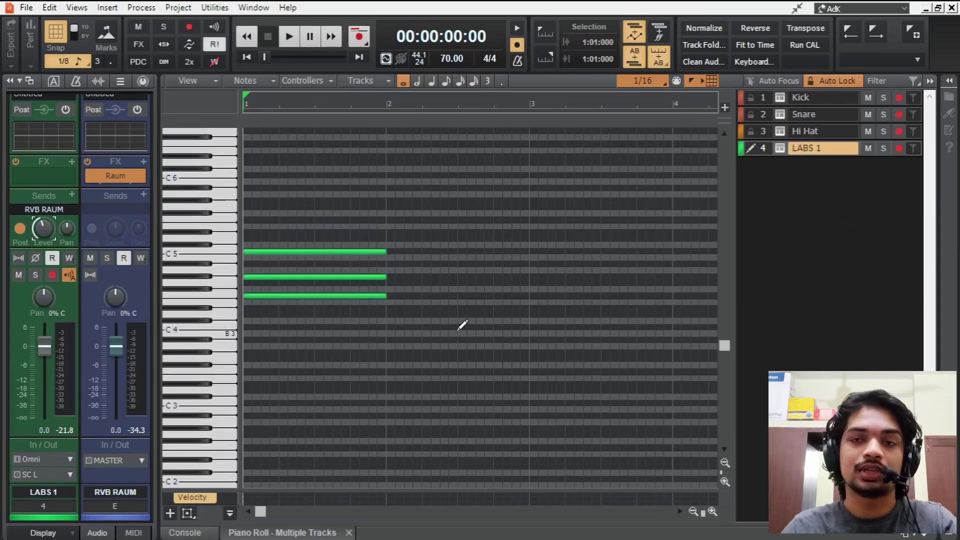
left_click_drag(574, 291, 573, 277)
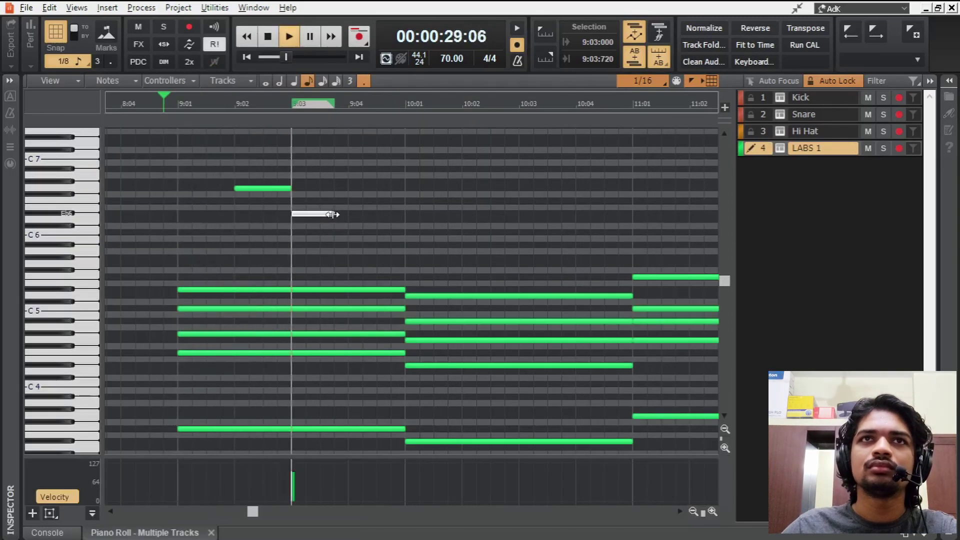
Lengthen the melody note at 9:03, add short notes on beat 9:04 and audition the phrase
left_click_drag(333, 215, 406, 218)
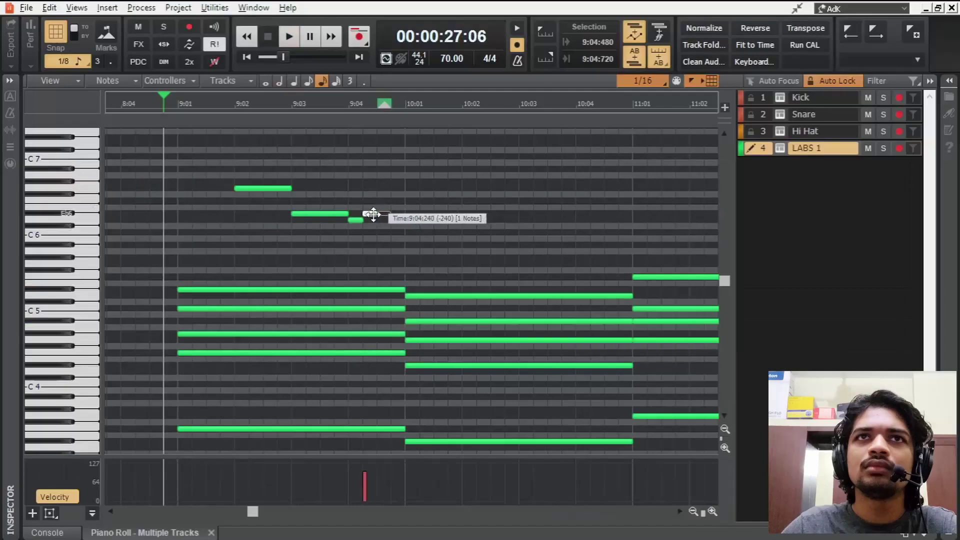
left_click_drag(373, 215, 391, 220)
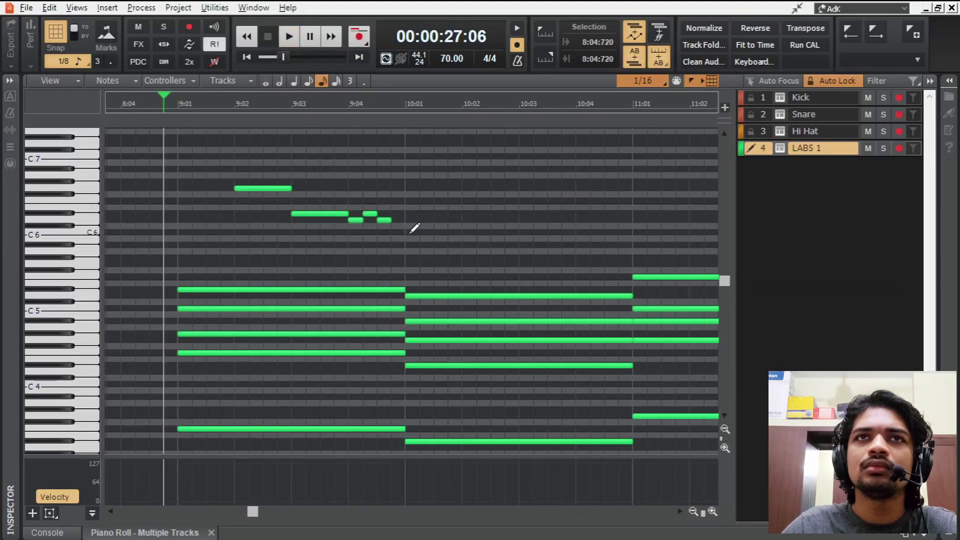
key("space")
key("space")
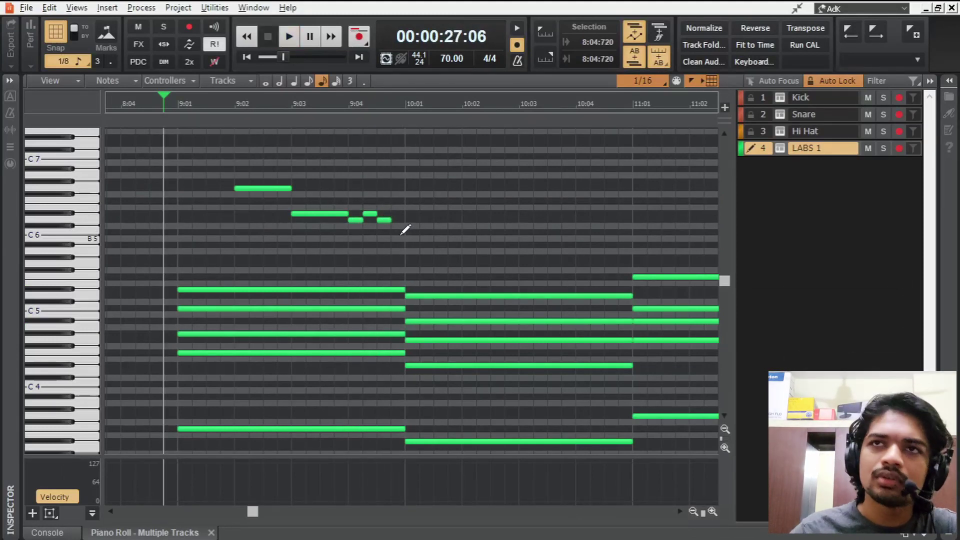
Set the snap to 1/8 Triplet, shift the last two short notes after 9:04 onto triplet positions and audition them
left_click(653, 83)
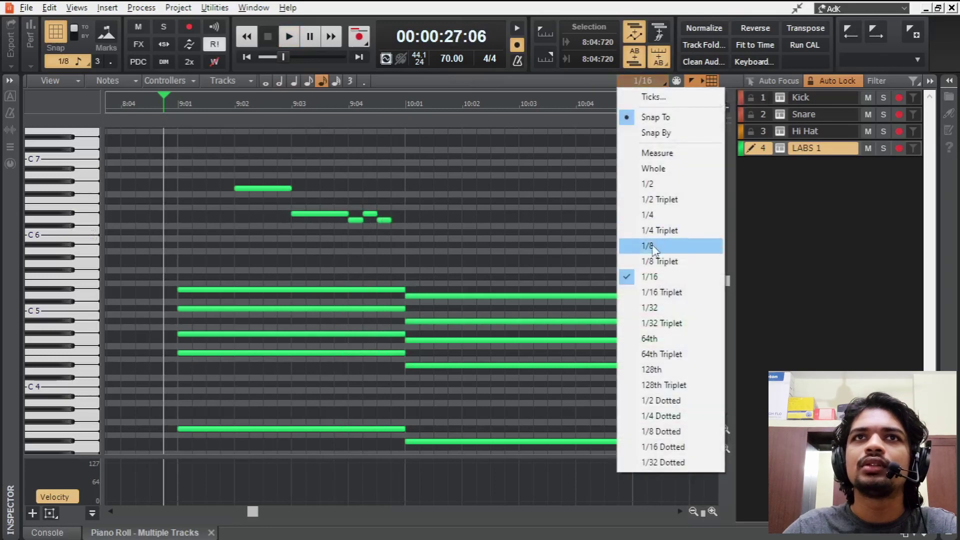
left_click(667, 261)
left_click_drag(385, 220, 395, 221)
left_click(375, 214)
key("space")
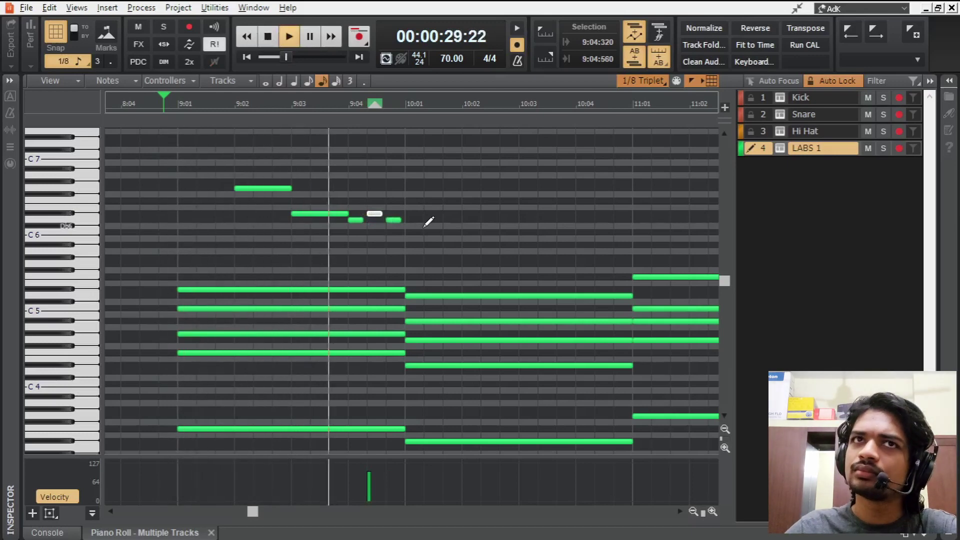
key("space")
Draw a lower melody note from 10:01 to 10:02, audition it and select the short notes on beat 9:04
mouse_move(406, 245)
left_mouse_down()
mouse_move(476, 238)
mouse_move(463, 242)
left_mouse_up()
key("space")
left_click_drag(357, 203, 395, 220)
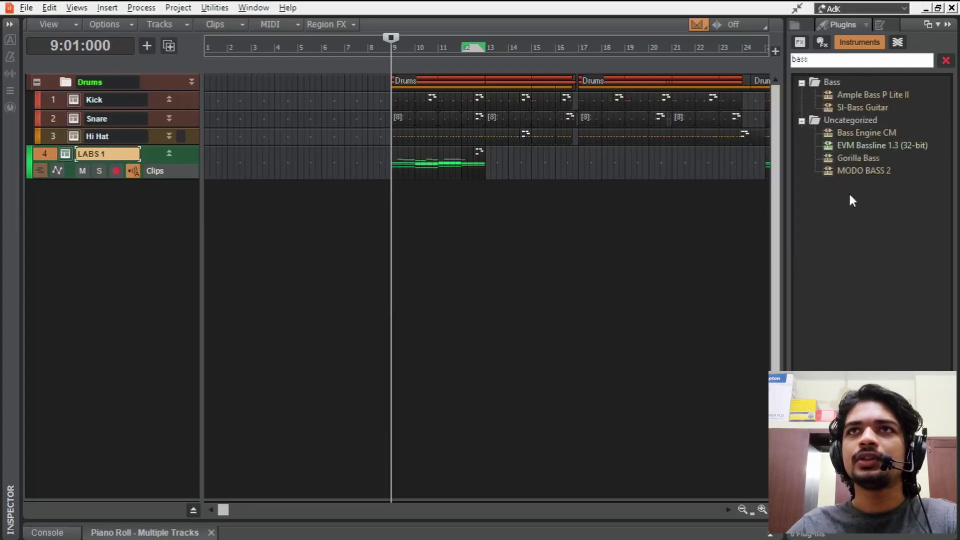
Load the 1990s Death Row preset in a new Bass Engine CM track and test its sound
left_click(288, 394)
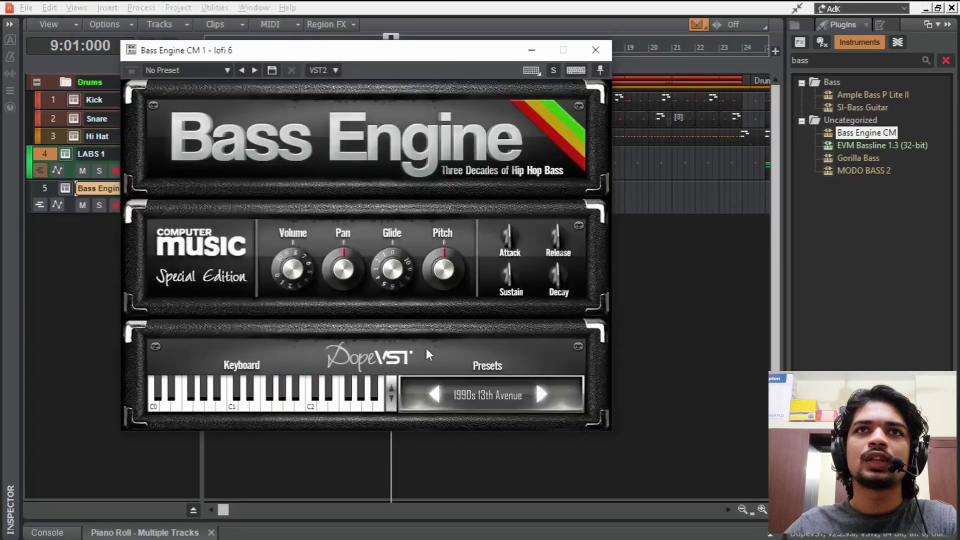
left_click(449, 395)
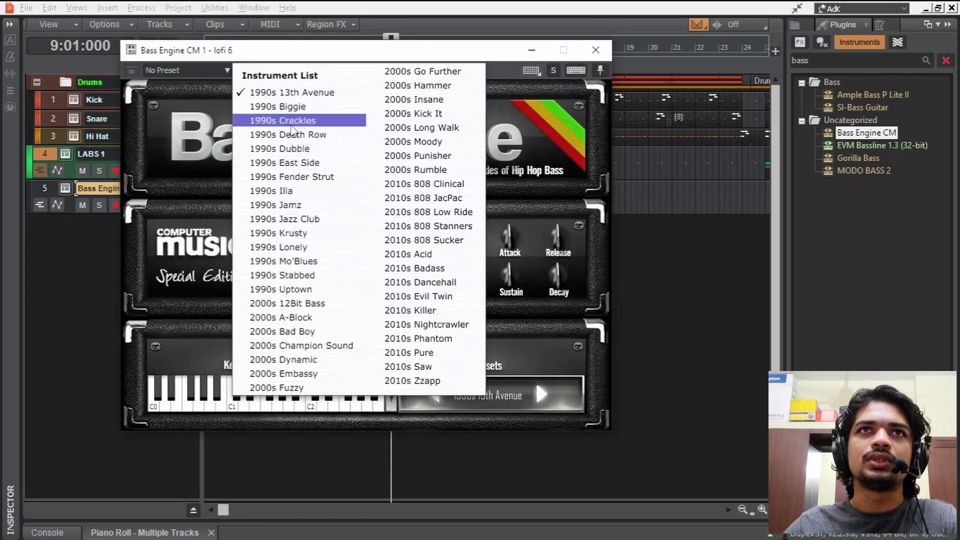
left_click(308, 139)
left_click(224, 399)
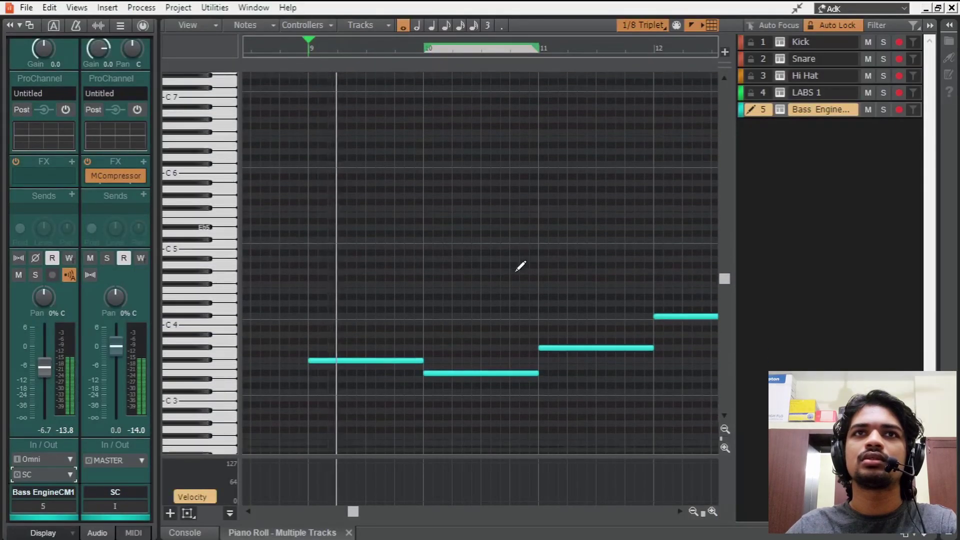
scroll(508, 272, "down", 1)
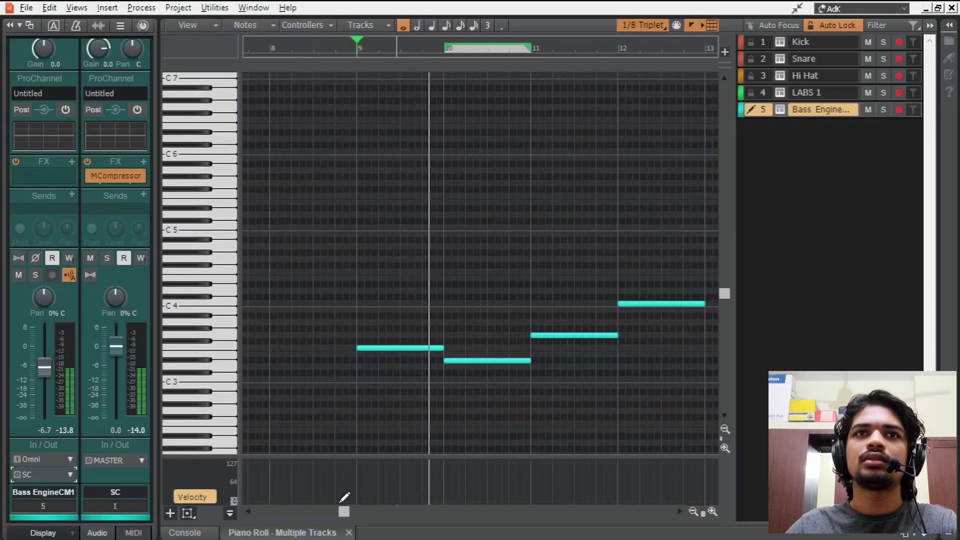
left_click_drag(341, 512, 349, 515)
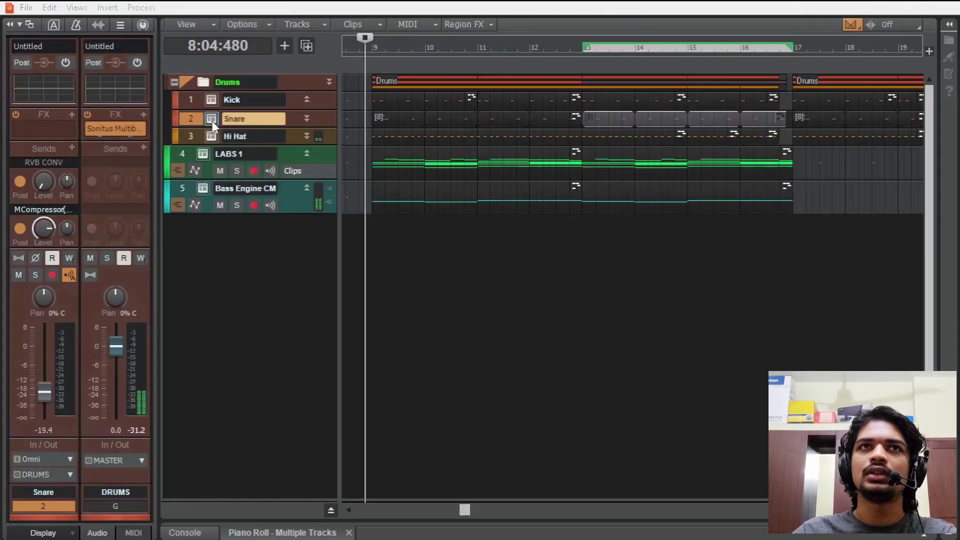
Audition snare samples, load Cymatics - Muffled Snare - F#.wav on the Snare track and slightly raise its volume
left_click(211, 118)
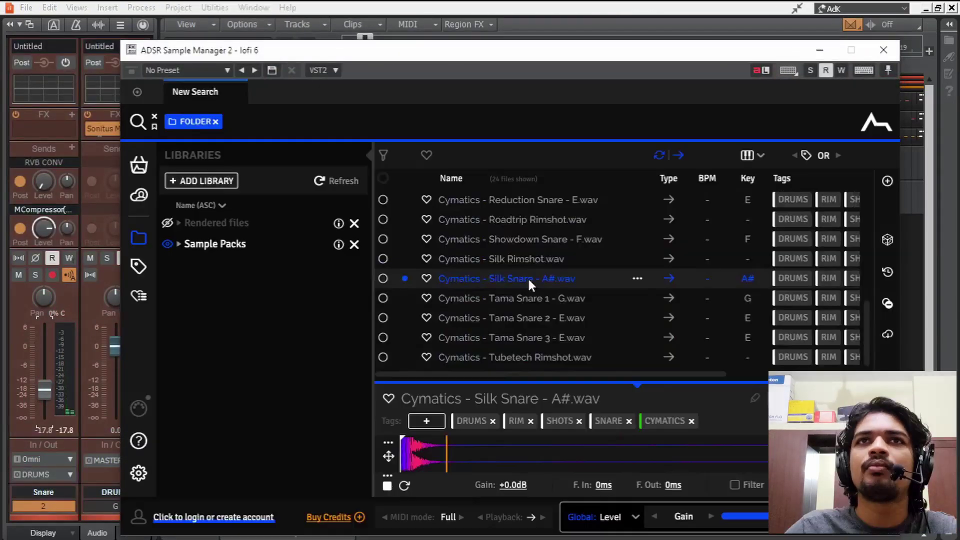
left_click(518, 317)
left_click(517, 337)
left_click(517, 356)
scroll(526, 310, "up", 5)
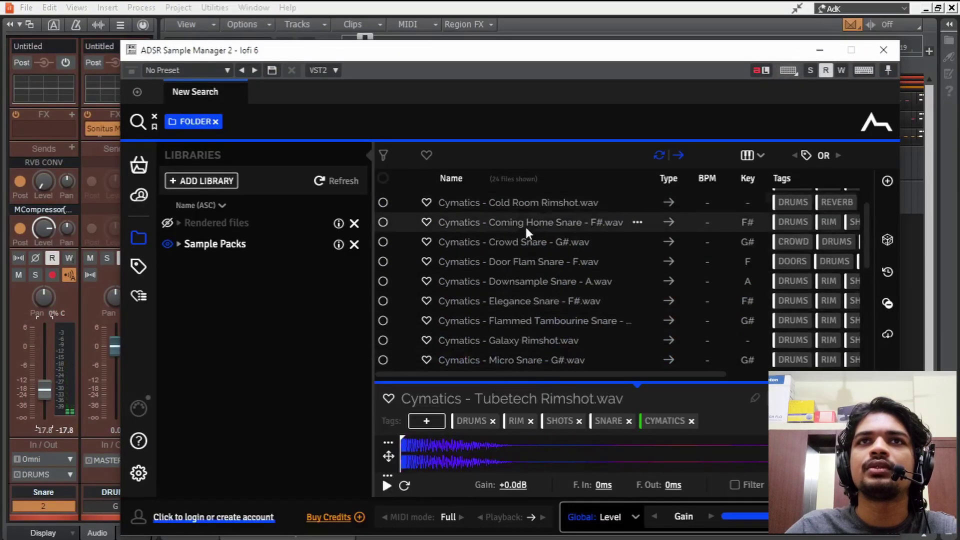
scroll(520, 239, "down", 3)
left_click(536, 313)
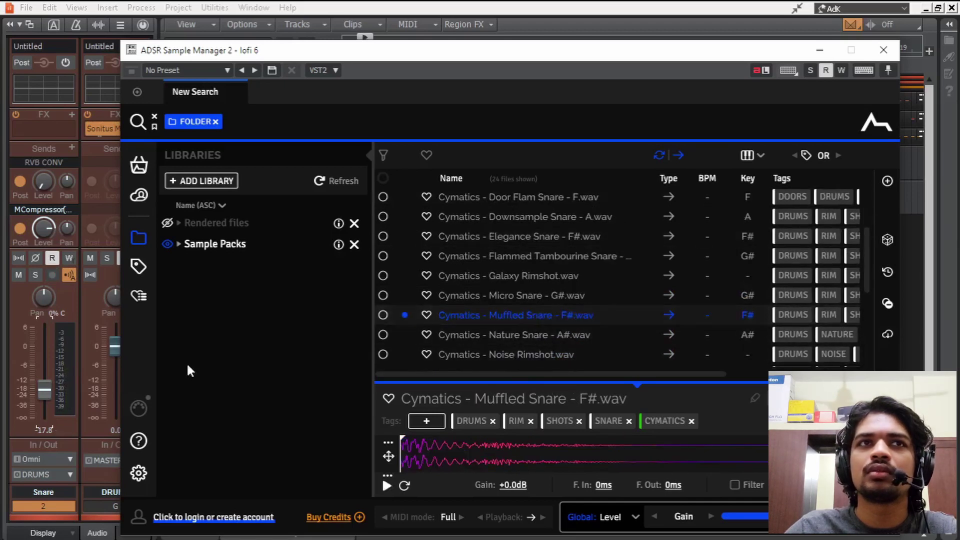
left_click_drag(40, 389, 40, 385)
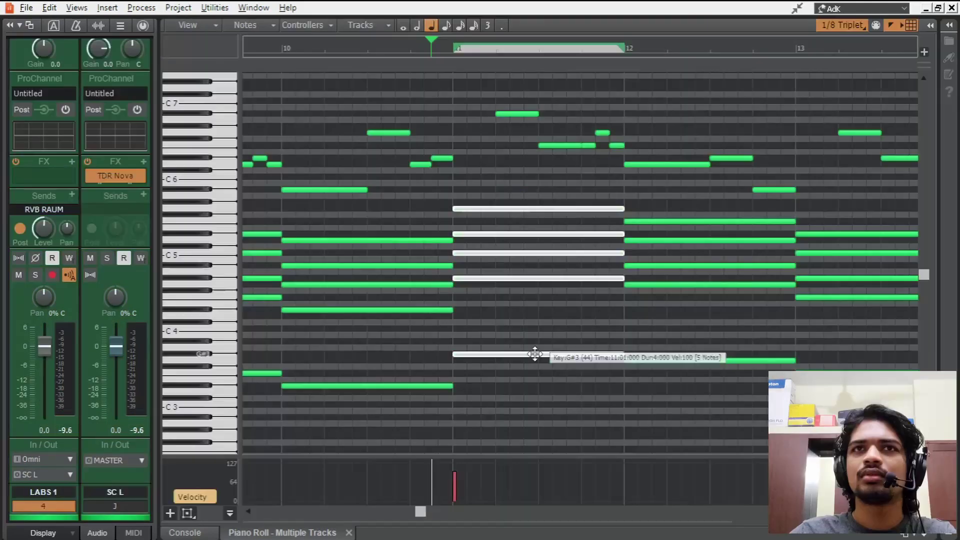
Lower the bass note in measure 11 to F3 and listen to the result
left_click_drag(536, 354, 532, 375)
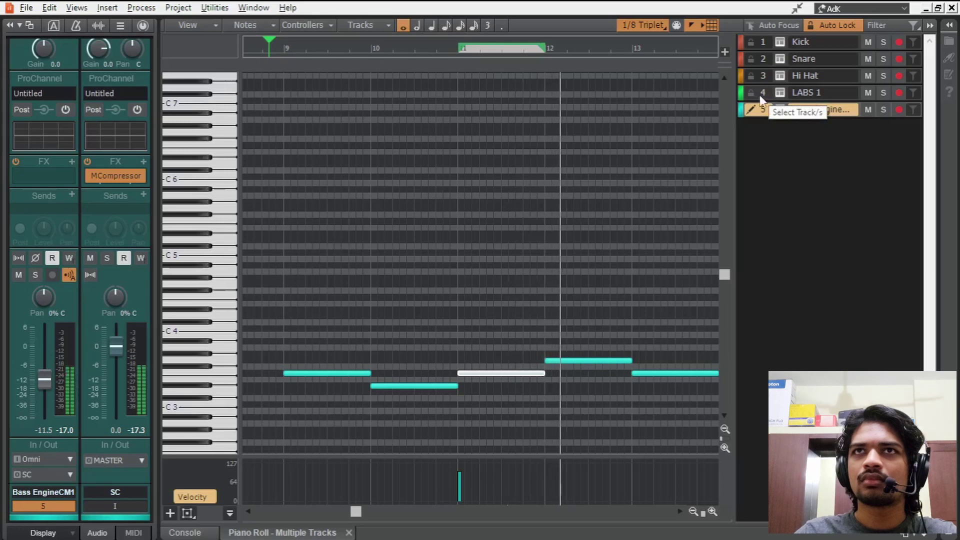
key("space")
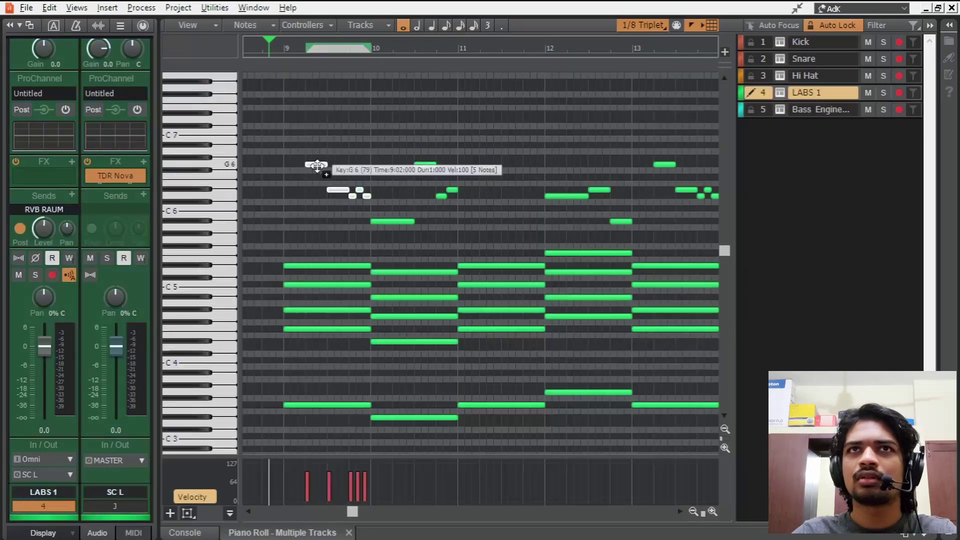
Copy the LABS 1 melody phrase from measure 9 into measure 11 and audition it
left_click_drag(321, 158, 502, 163)
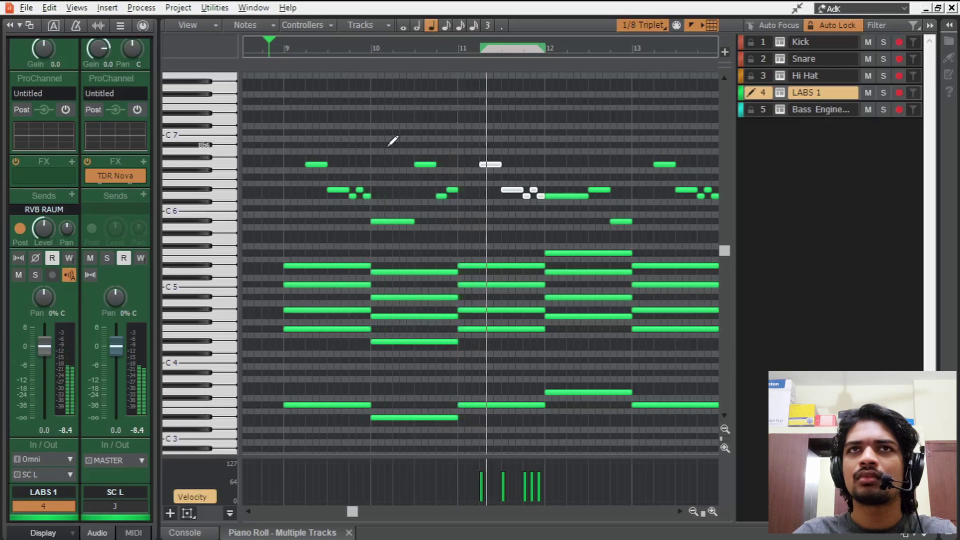
scroll(573, 203, "up", 2, "ctrl")
key("space")
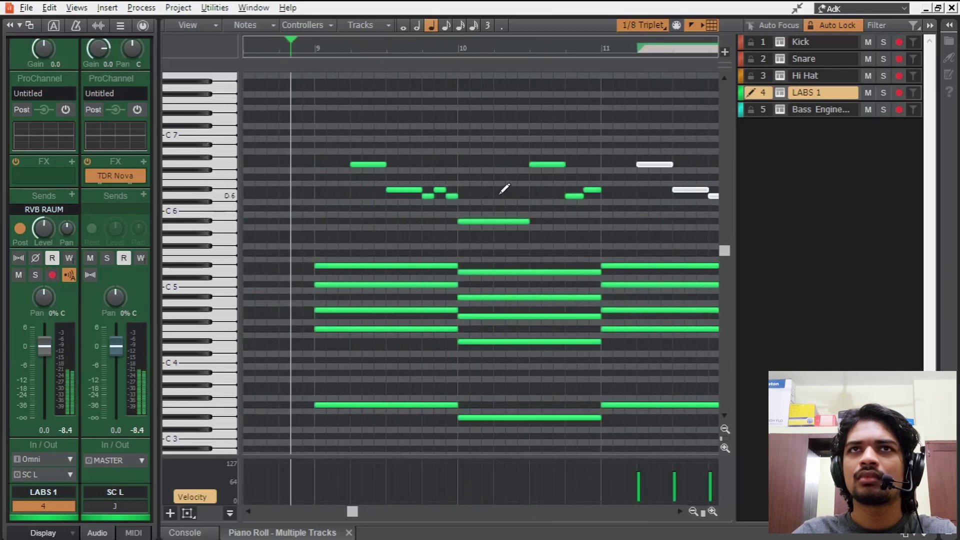
Raise the first short melody note on beat 4 of measure 11 to F6 and audition from measure 11
scroll(600, 157, "down", 2, "ctrl")
left_click(644, 48)
scroll(703, 173, "up", 2, "ctrl")
left_click_drag(647, 198, 647, 178)
left_click(537, 53)
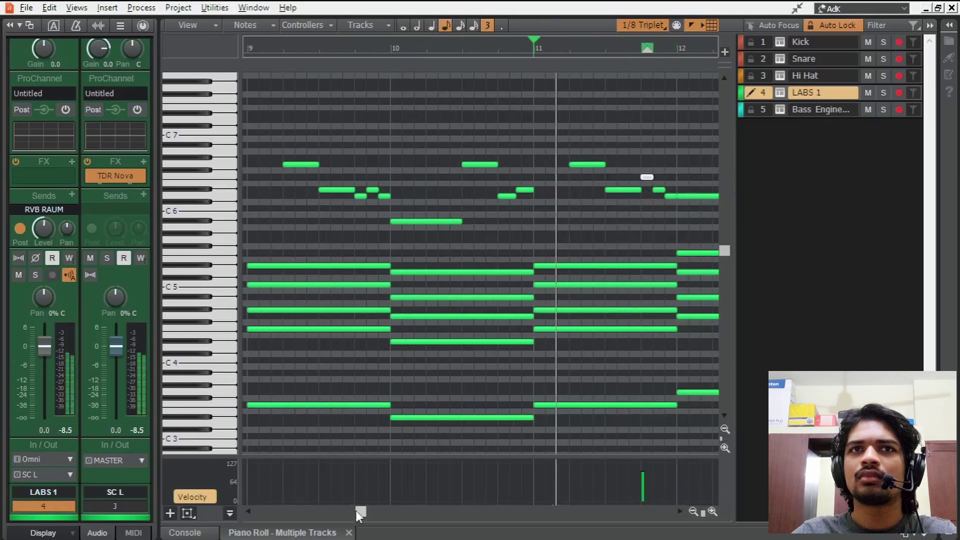
left_click_drag(360, 511, 380, 514)
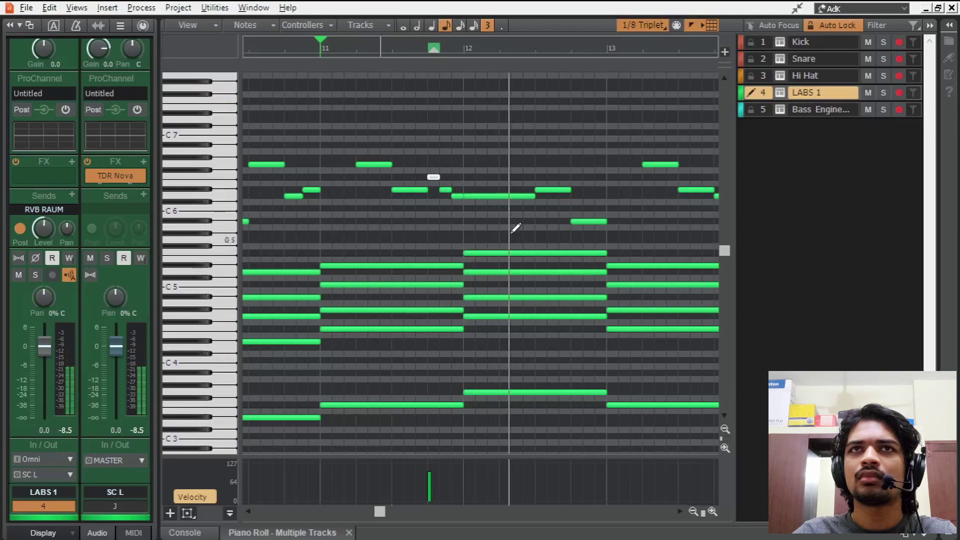
key("space")
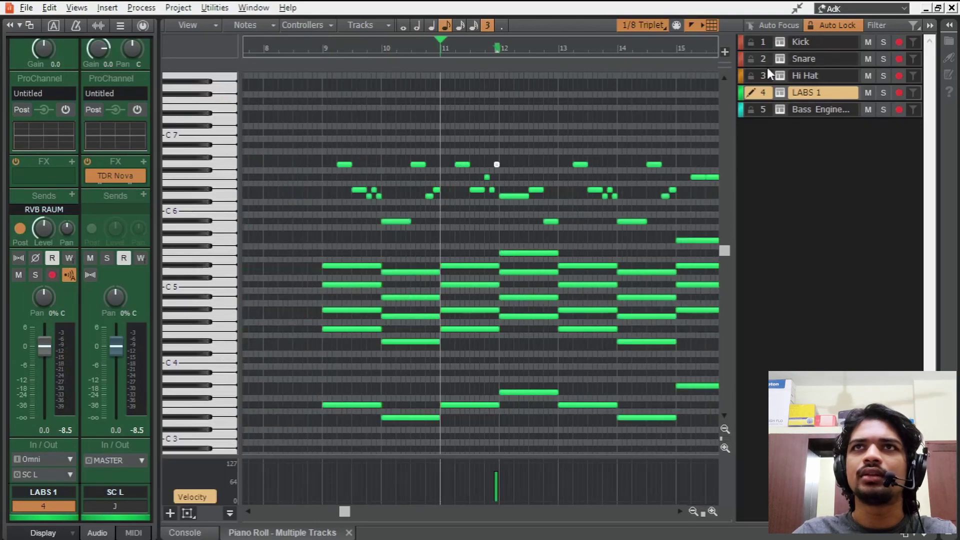
Audition the Cymatics Eternity kick samples for the Kick track, including Kick 15 - A#.wav, and raise the track's volume to -6.5
left_click(781, 43)
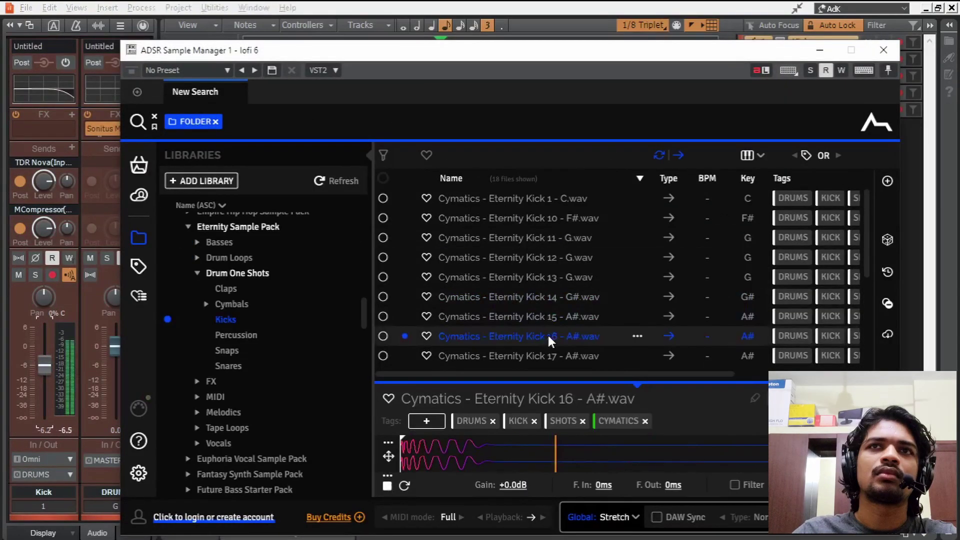
left_click(540, 277)
left_click(533, 312)
left_click_drag(44, 370, 44, 366)
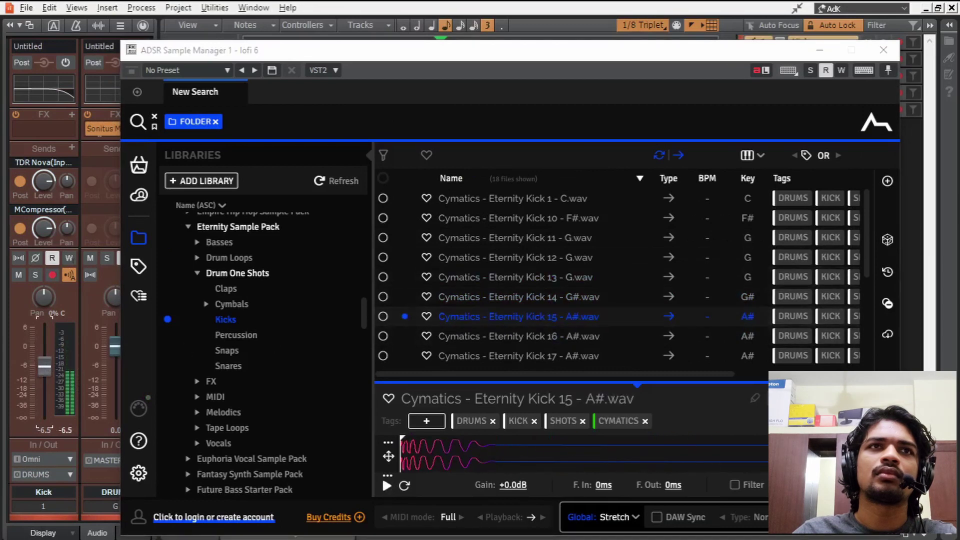
left_click(530, 295)
left_click(890, 50)
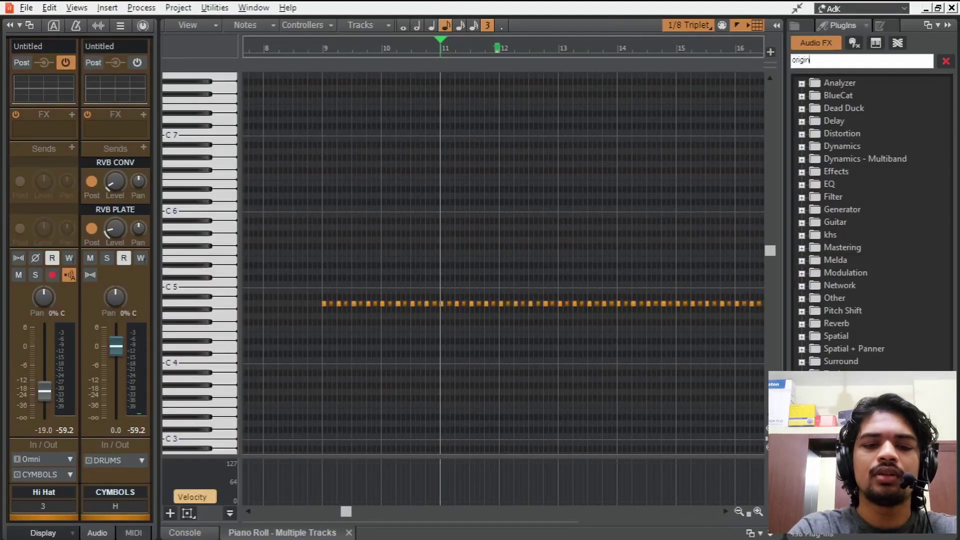
Add the Cymatics Origin effect to the Hi Hat track and adjust its Resample Freq
left_click_drag(861, 95, 50, 132)
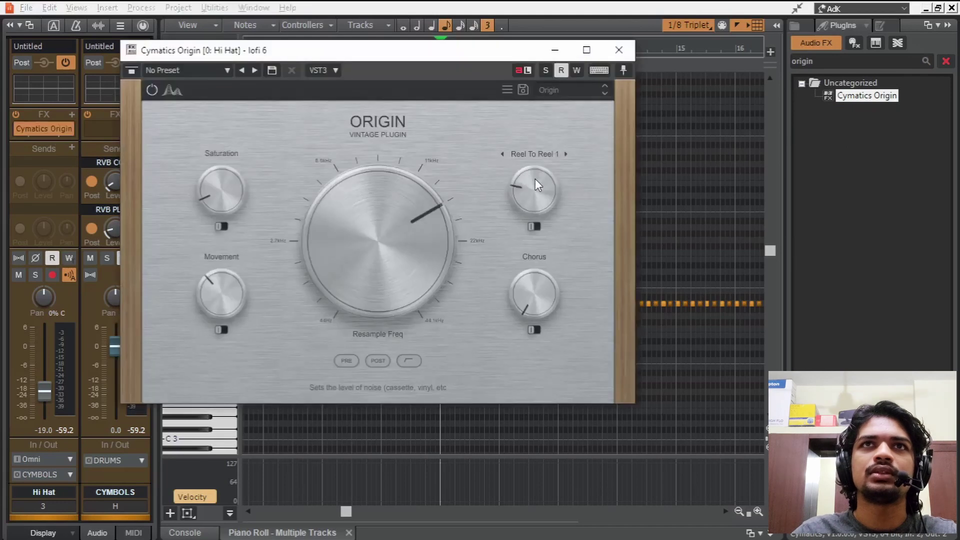
left_click_drag(390, 251, 390, 233)
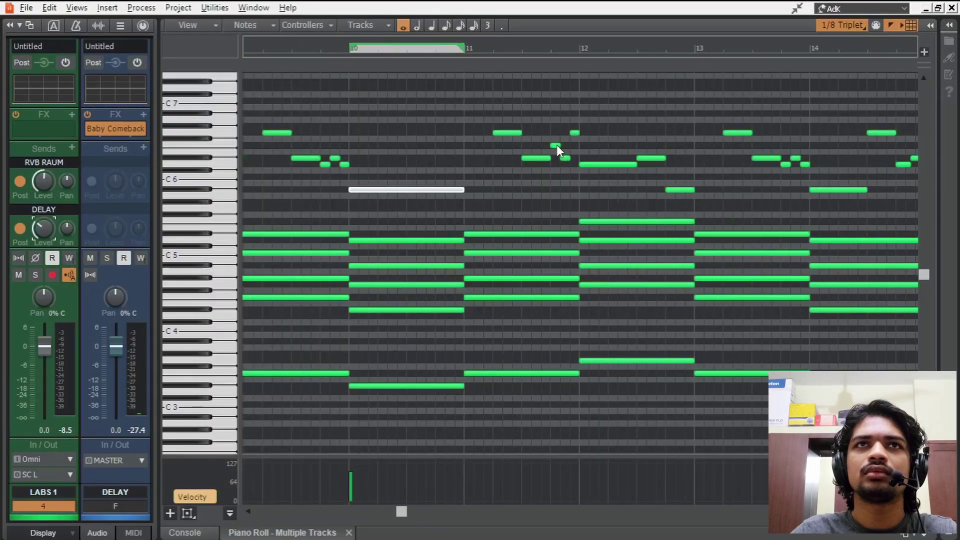
Lower the short LABS 1 melody note on beat 4 of measure 11 to D6, raise measure 12's first melody note to F6, and audition
left_click_drag(556, 147, 557, 164)
left_click_drag(607, 164, 606, 147)
left_click(482, 43)
key("space")
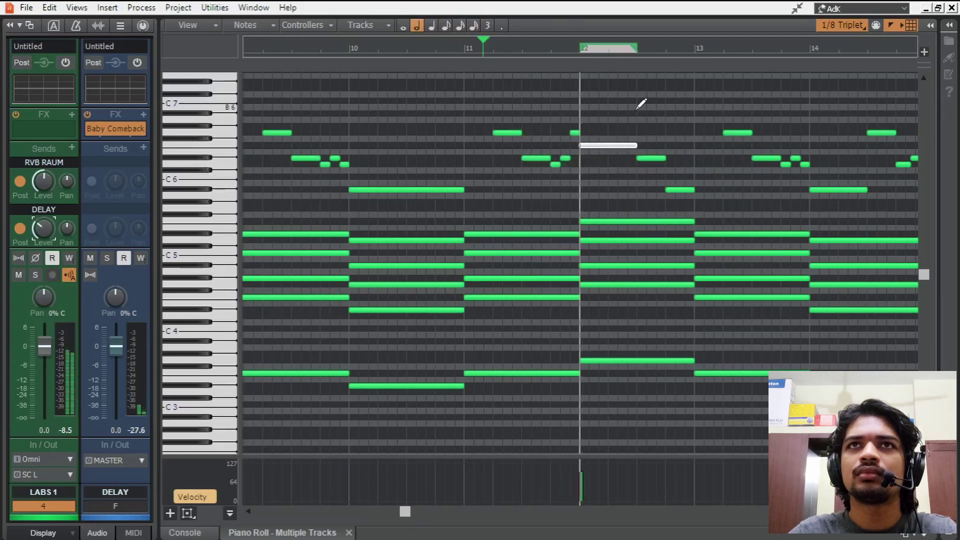
key("space")
Try all LABS 1 chord and melody notes one octave lower, audition them, and undo the transposition
left_click_drag(782, 107, 41, 360)
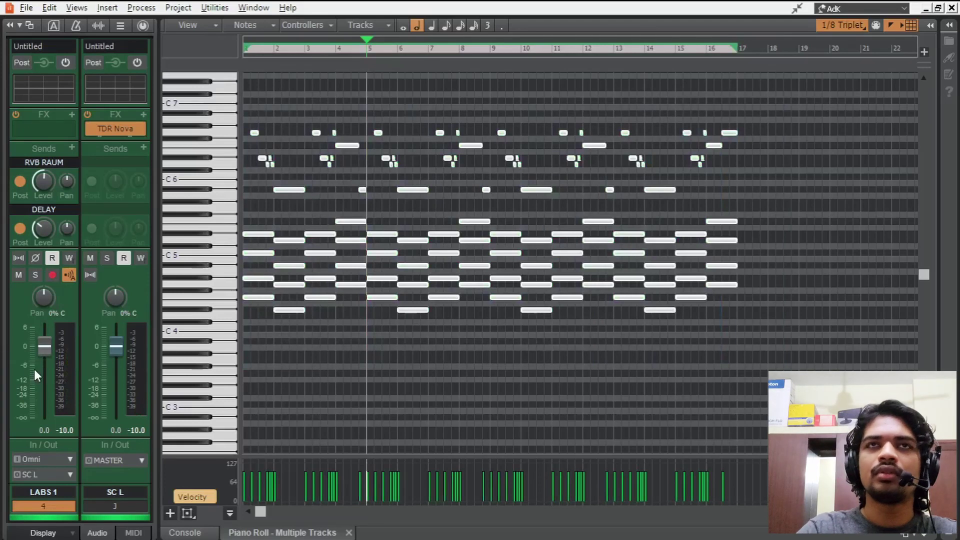
key("space")
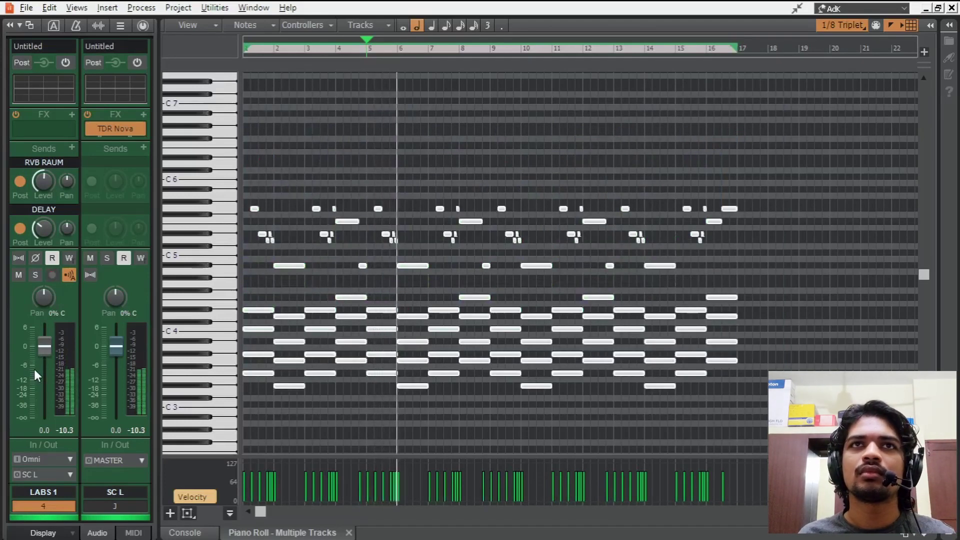
key("space")
key("ctrl+z")
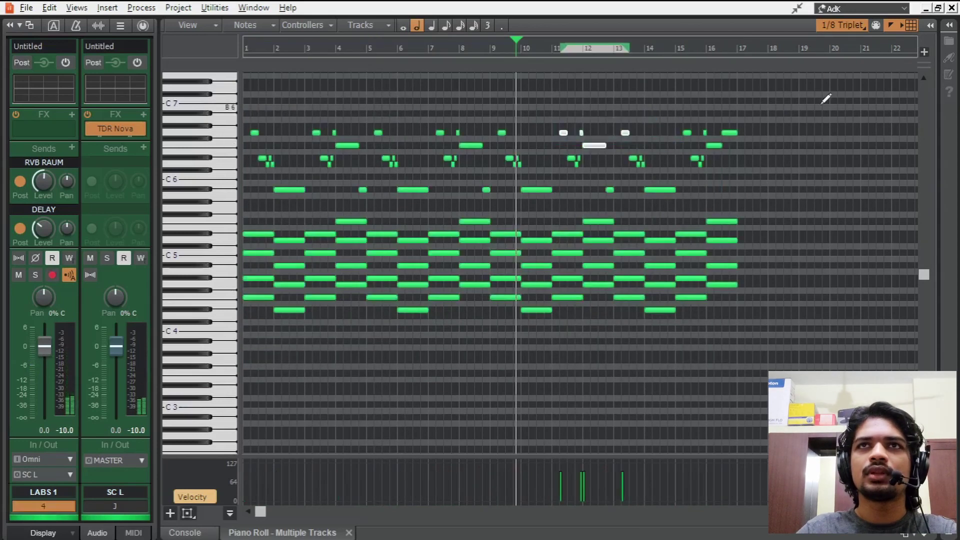
Try only the LABS 1 melody notes one octave lower against the unchanged chords, audition them, and restore their original pitch
left_click_drag(822, 102, 242, 203)
key("ctrl+y")
key("space")
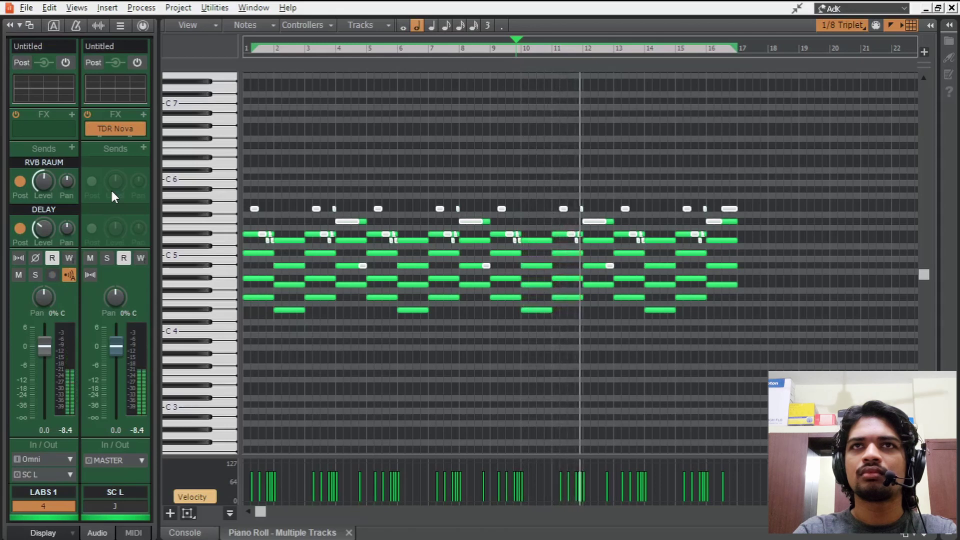
key("space")
key("ctrl+z")
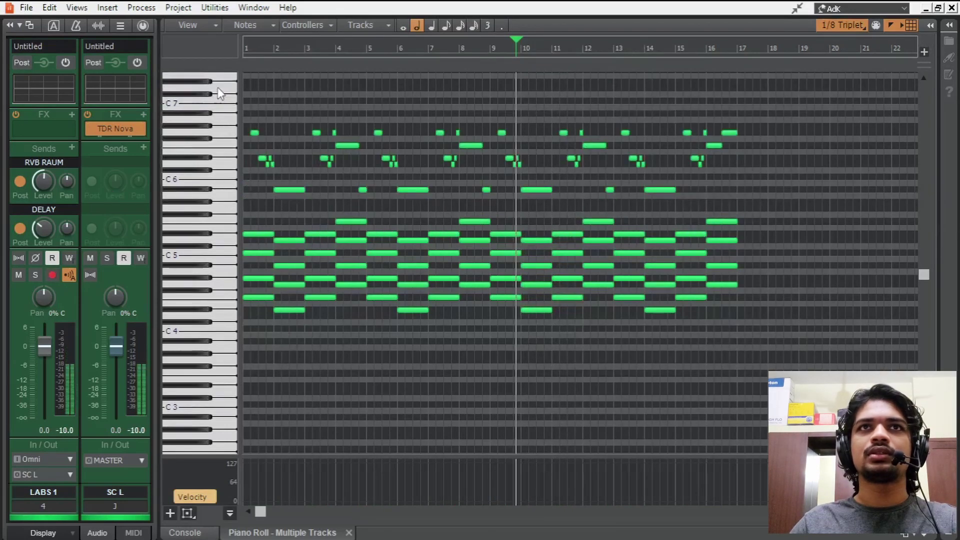
left_click_drag(228, 199, 219, 95)
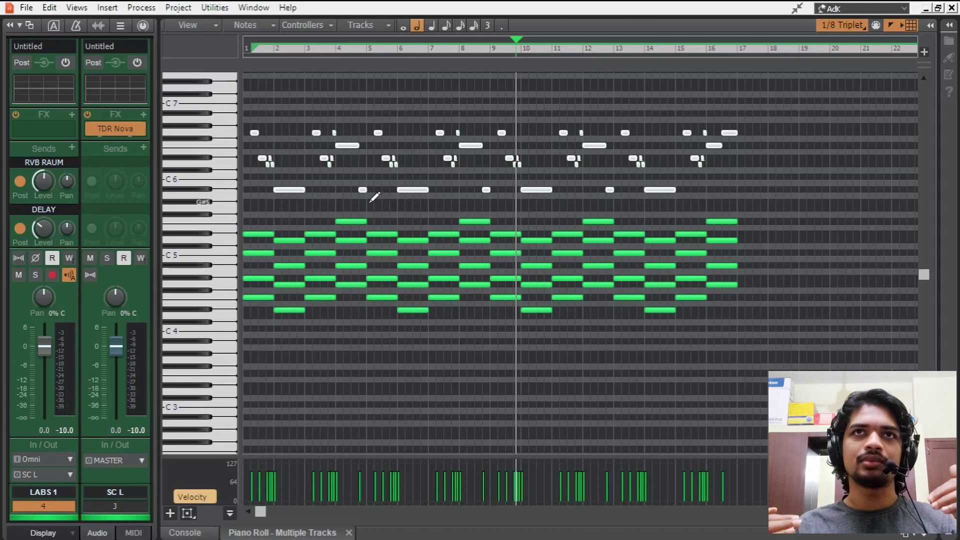
key("shift+Down")
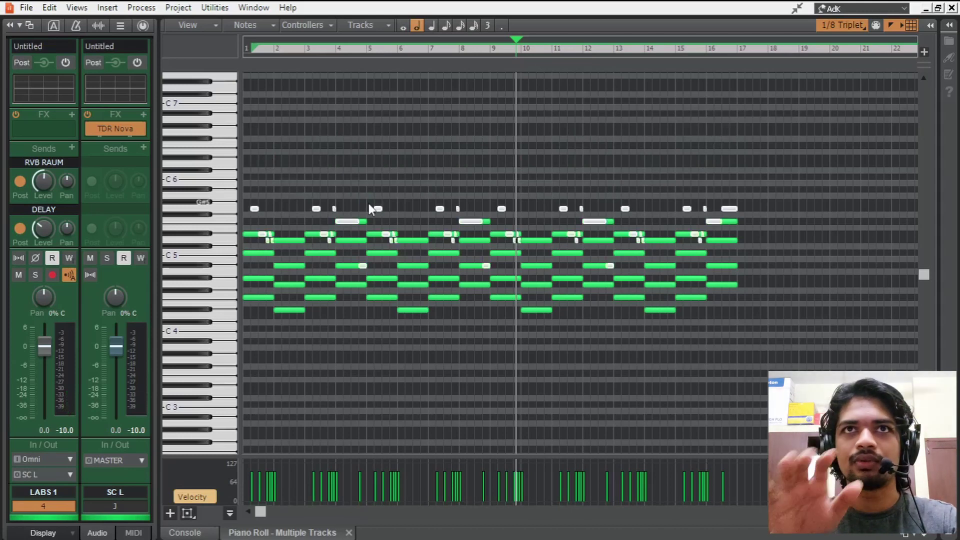
key("shift+Up")
Run the strum CAL script on the LABS 1 chord notes with 100 ticks between notes and direction 0 (low to high), and audition
left_click_drag(785, 208, 200, 395)
scroll(299, 320, "up", 3)
key("ctrl+Right")
right_click(372, 340)
left_click(408, 326)
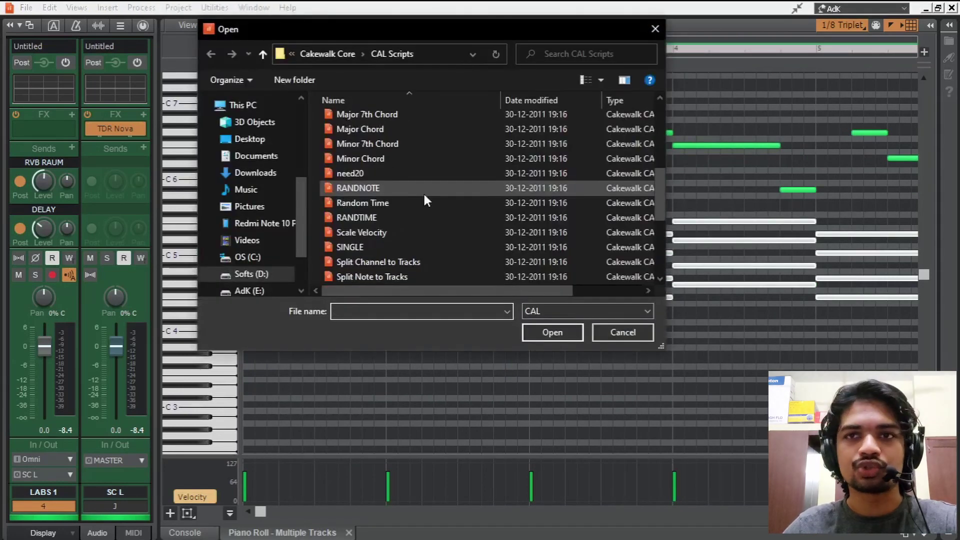
scroll(424, 195, "down", 3)
double_click(379, 160)
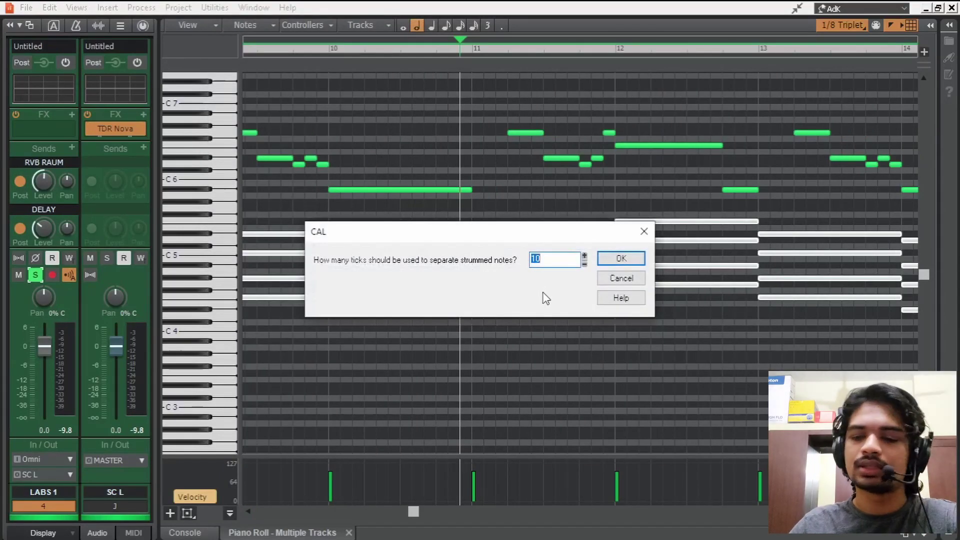
type("100")
left_click(620, 259)
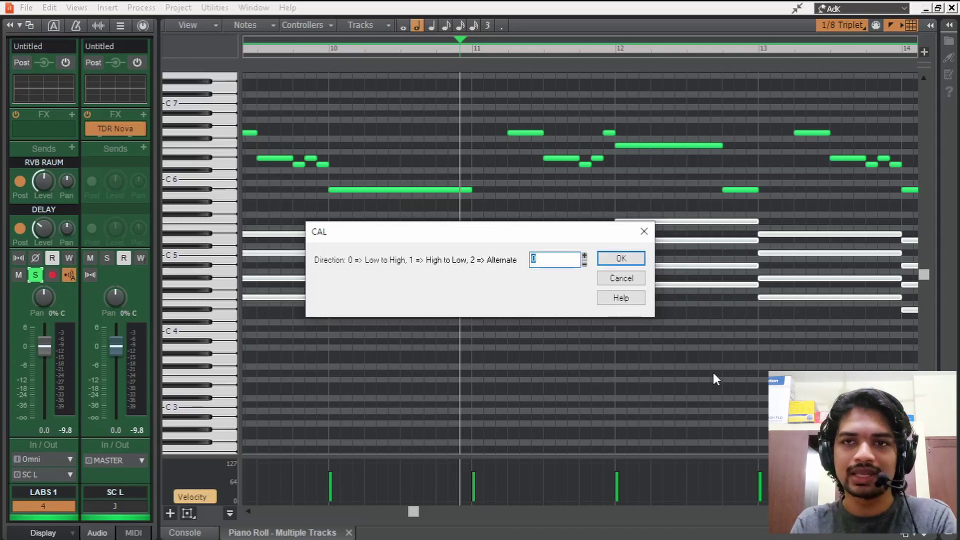
left_click(621, 259)
key("space")
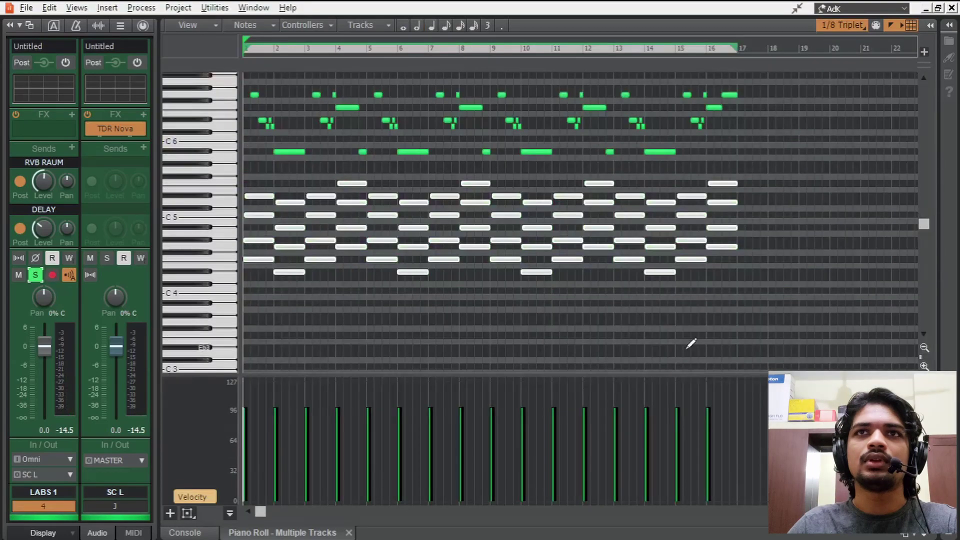
Run the velocity-range CAL script on all LABS 1 notes with a low limit of 70 and a high limit of 96
key("ctrl+a")
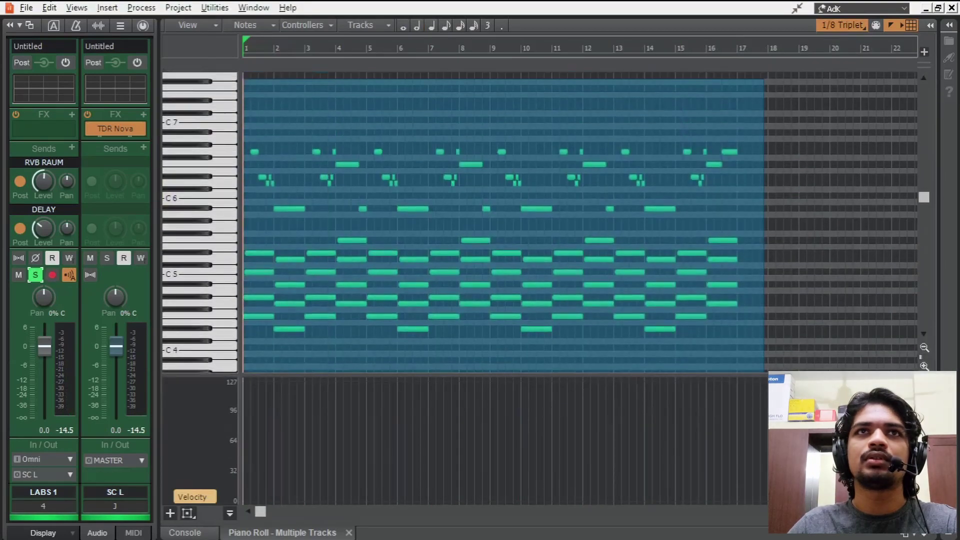
left_click_drag(60, 15, 60, 15)
scroll(397, 217, "down", 1)
right_click(454, 209)
left_click(500, 447)
scroll(616, 220, "down", 6)
double_click(616, 215)
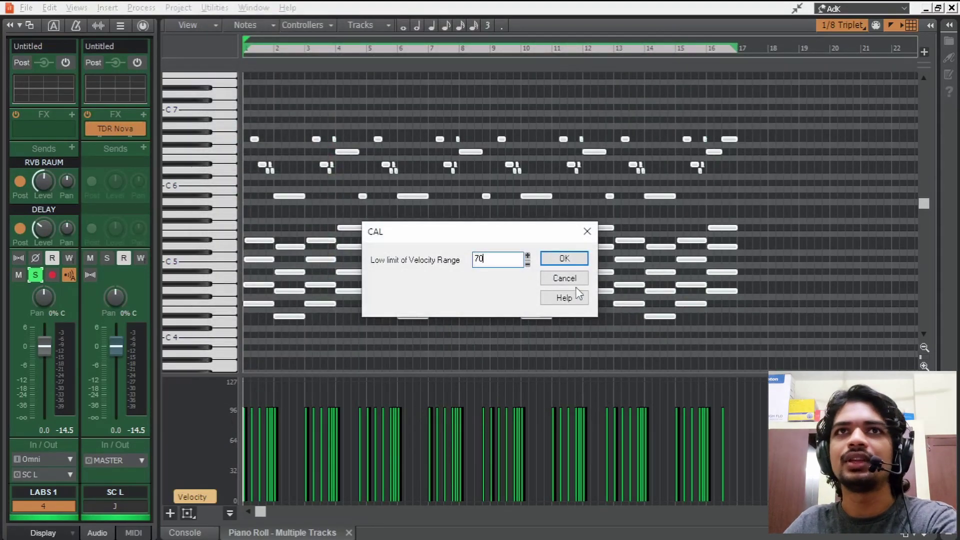
type("70")
left_click(563, 258)
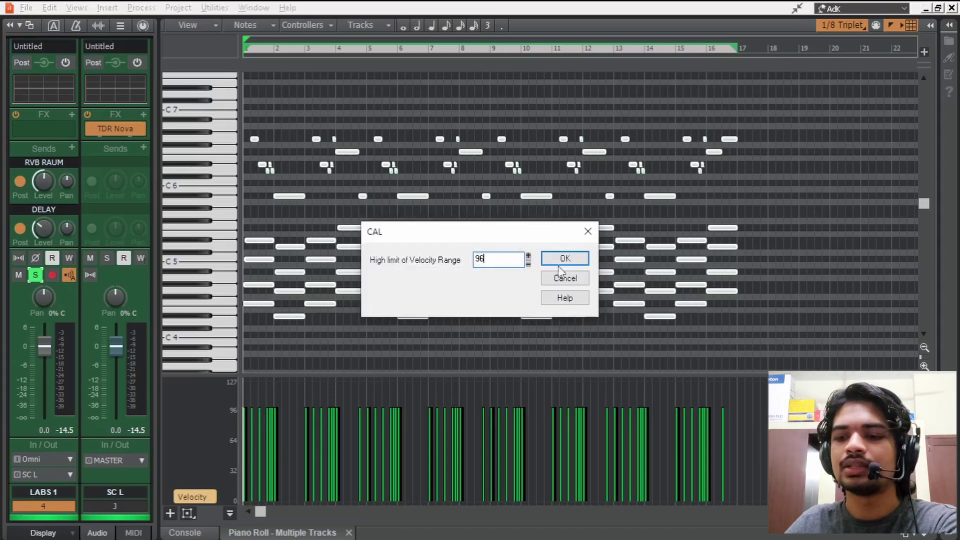
type("96")
left_click(565, 258)
left_click(520, 307)
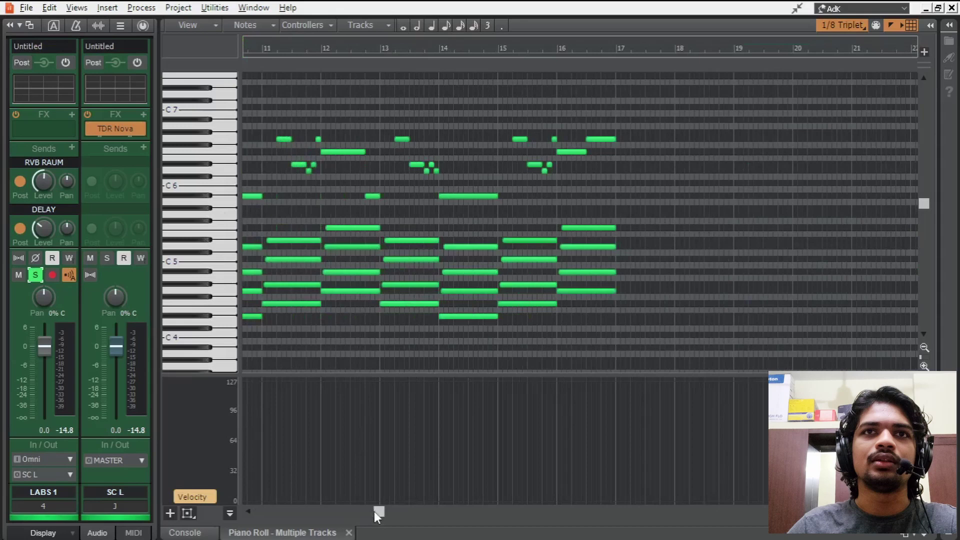
Transpose all LABS 1 melody notes above the chords down one octave
left_click_drag(375, 513, 97, 507)
scroll(531, 266, "down", 2)
left_click_drag(814, 208, 243, 81)
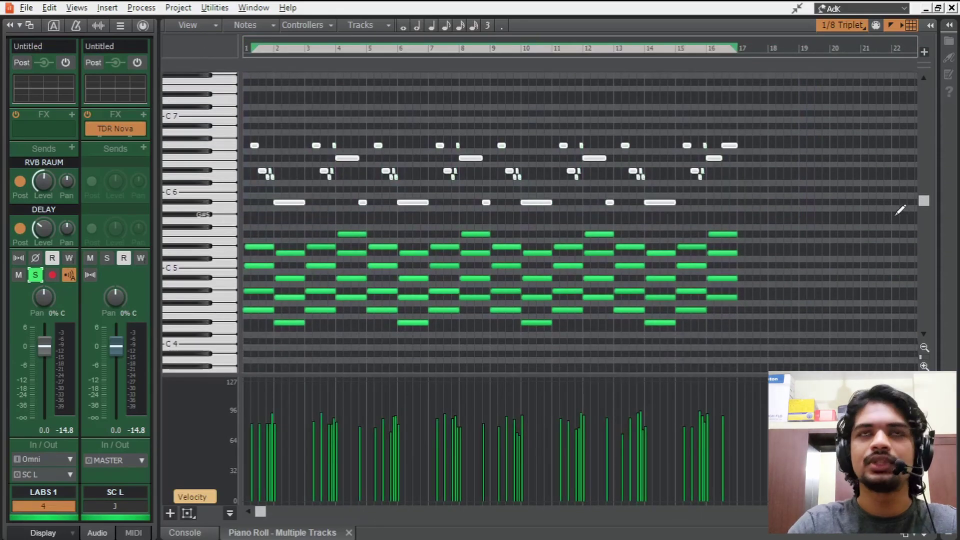
key("shift+Down")
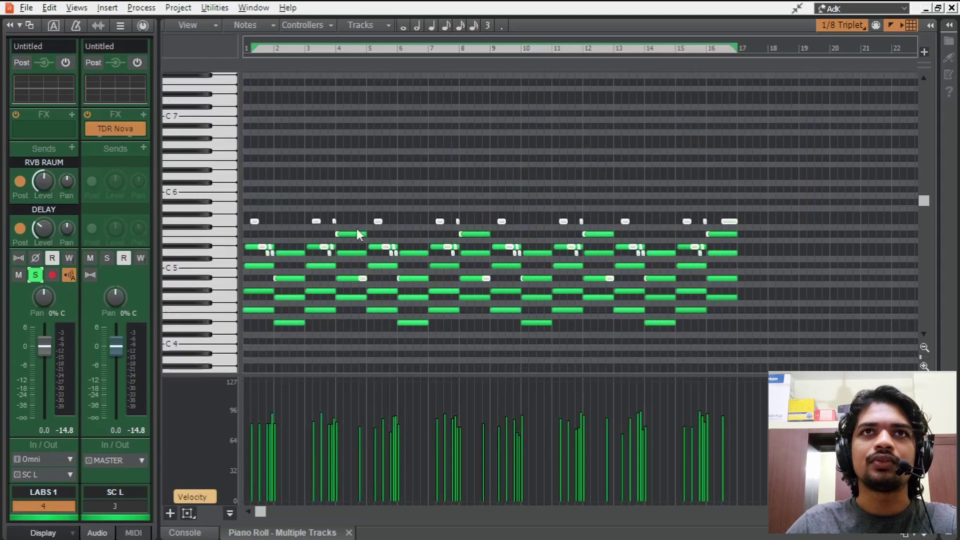
double_click(363, 235)
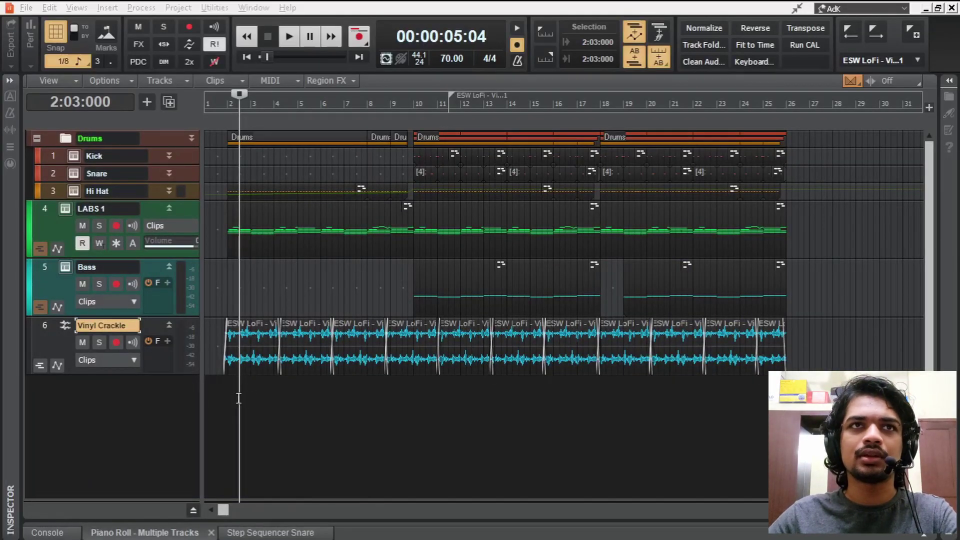
Play the Vinyl Crackle track soloed from measure 2, and turn its solo off
key("space")
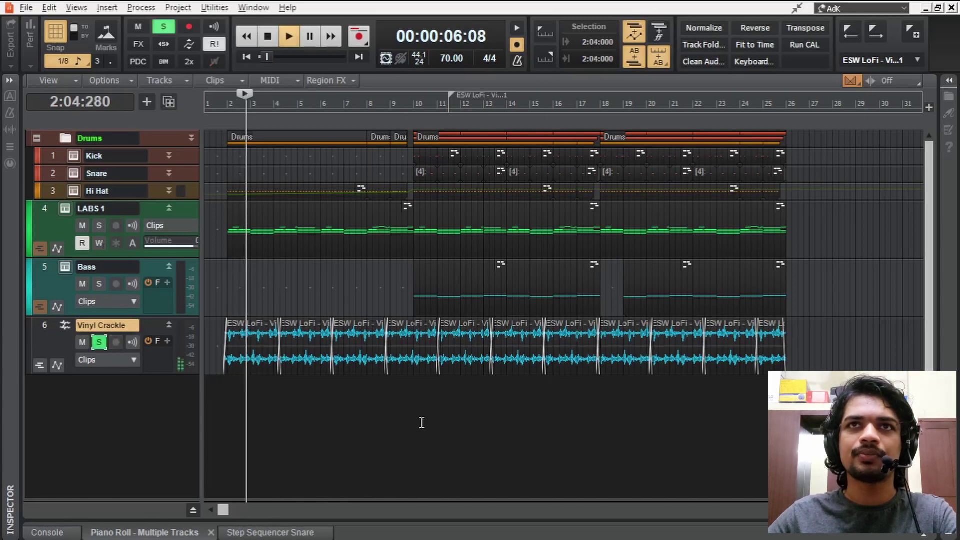
key("space")
left_click(99, 342)
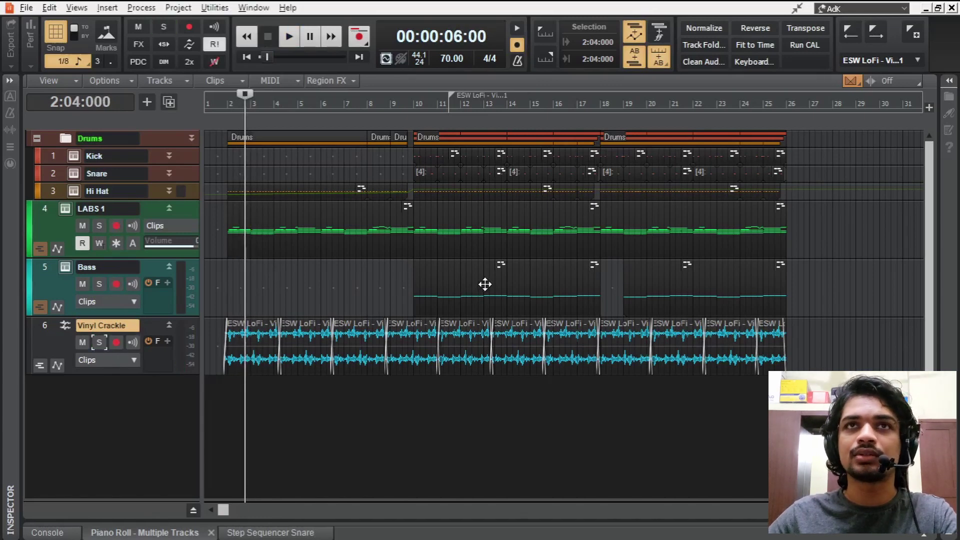
Enlarge the Kick and Drums folder rows and play the arrangement from the end of measure 9
left_click(409, 157)
left_click_drag(184, 166, 181, 191)
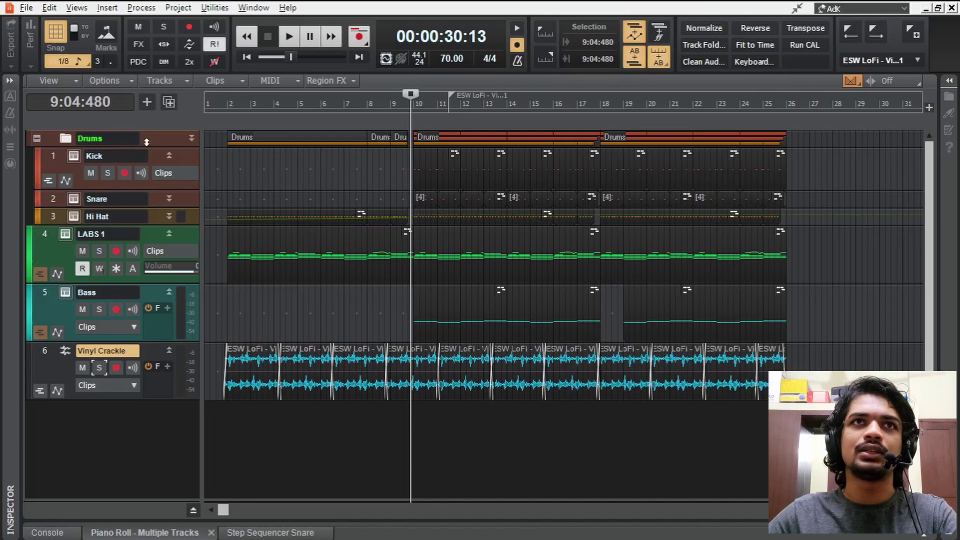
left_click_drag(148, 145, 148, 177)
left_click(98, 158)
key("space")
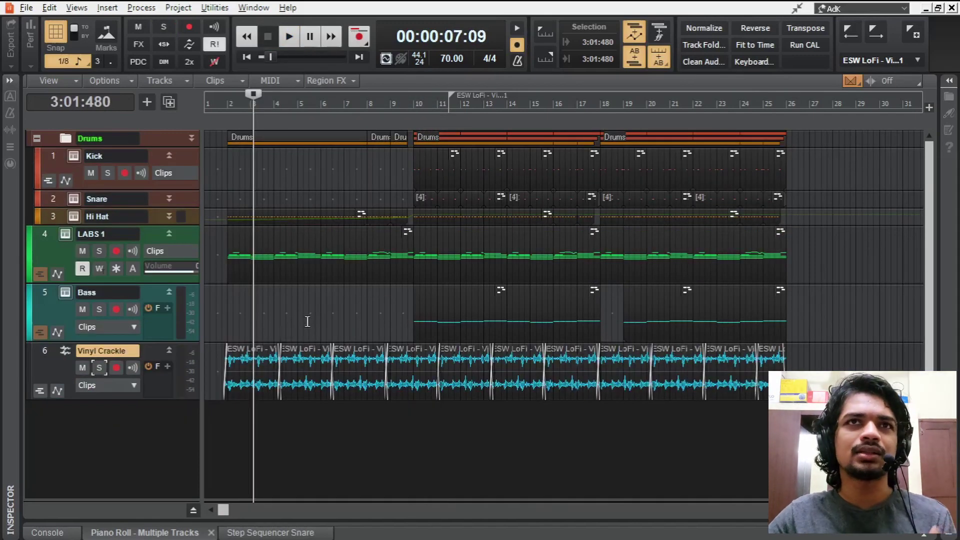
Find LOVE-FI LITE among the instrument plug-ins, add it on a new track below Vinyl Crackle, and close its window
left_click(307, 321)
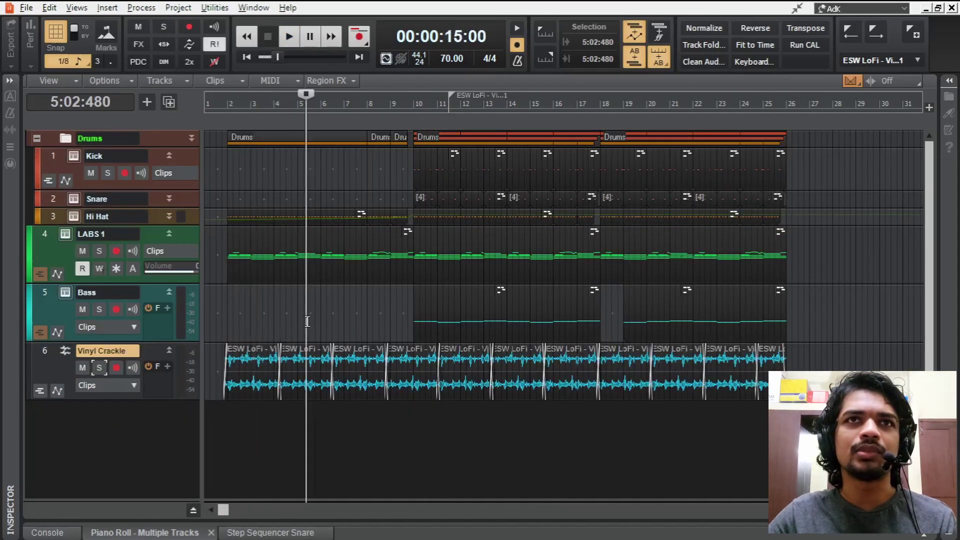
left_click(948, 82)
left_click(885, 116)
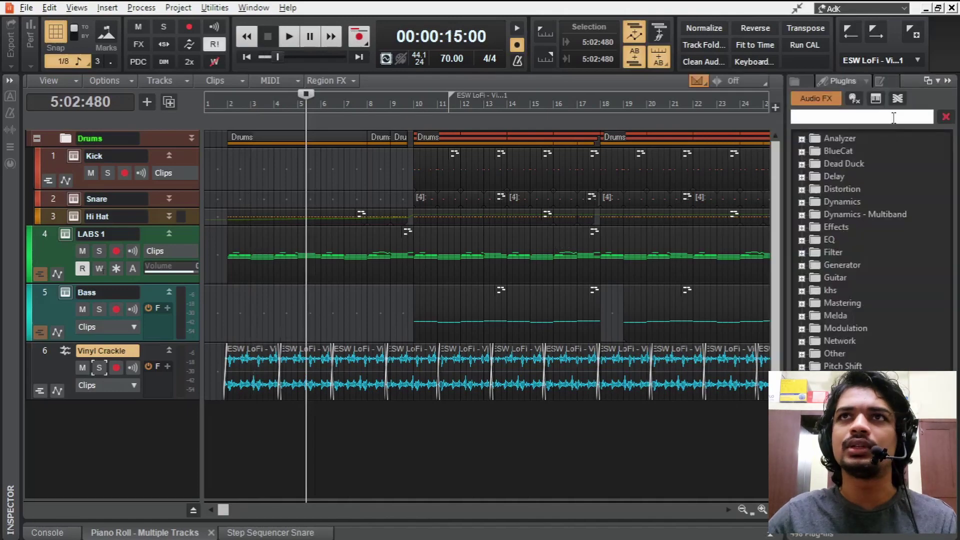
left_click(876, 98)
left_click_drag(857, 163, 394, 444)
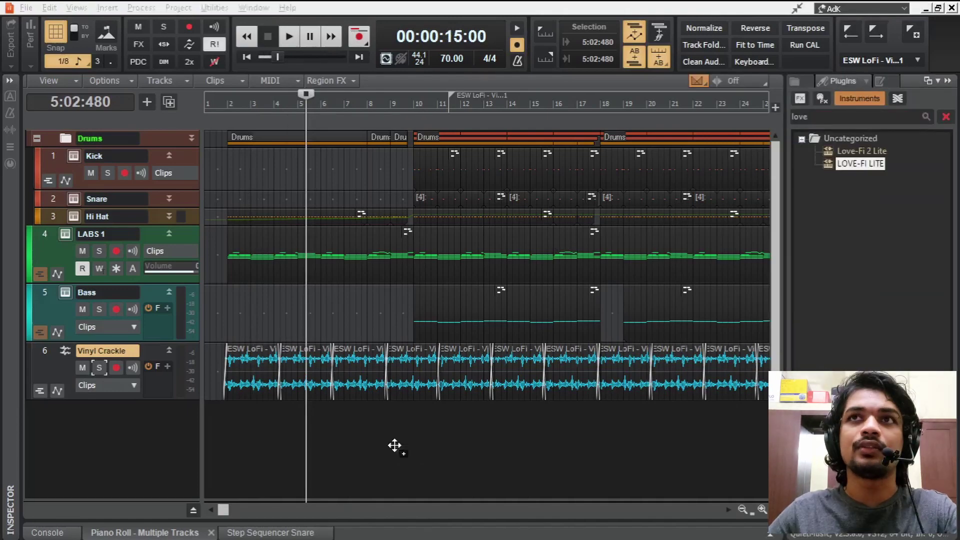
left_click(636, 143)
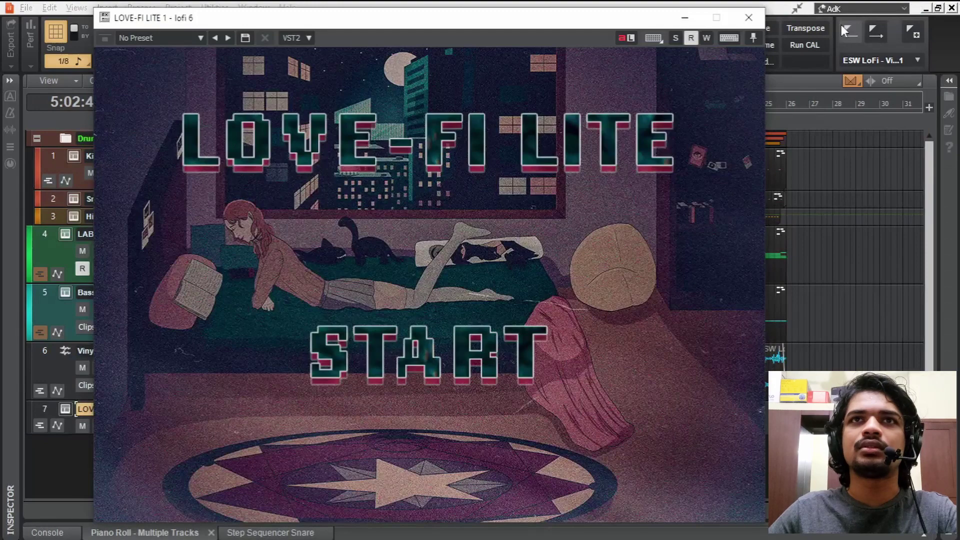
left_click(433, 374)
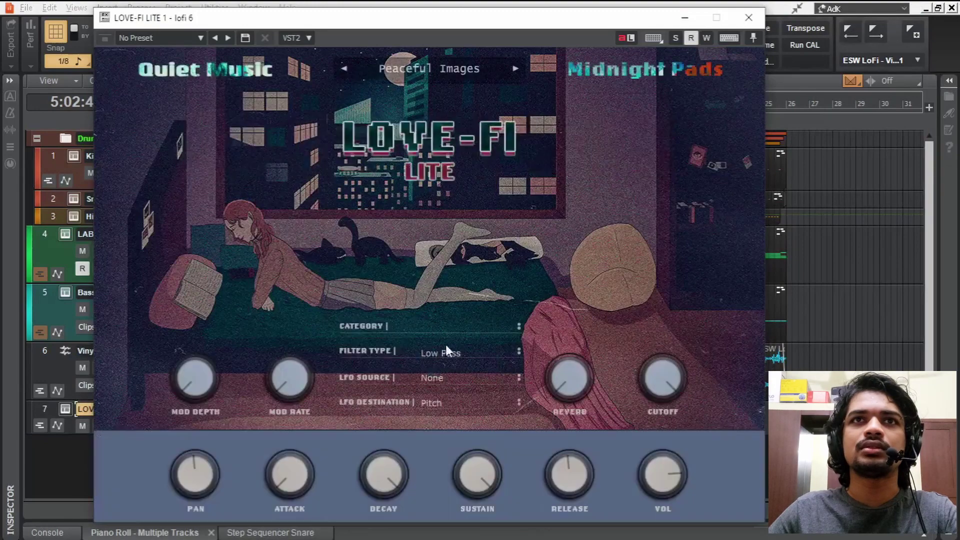
left_click(749, 17)
Copy the first LABS 1 clip, measures 2 to 9, onto the LOVE-FI LITE track and open the copy in the piano roll
left_click(363, 238)
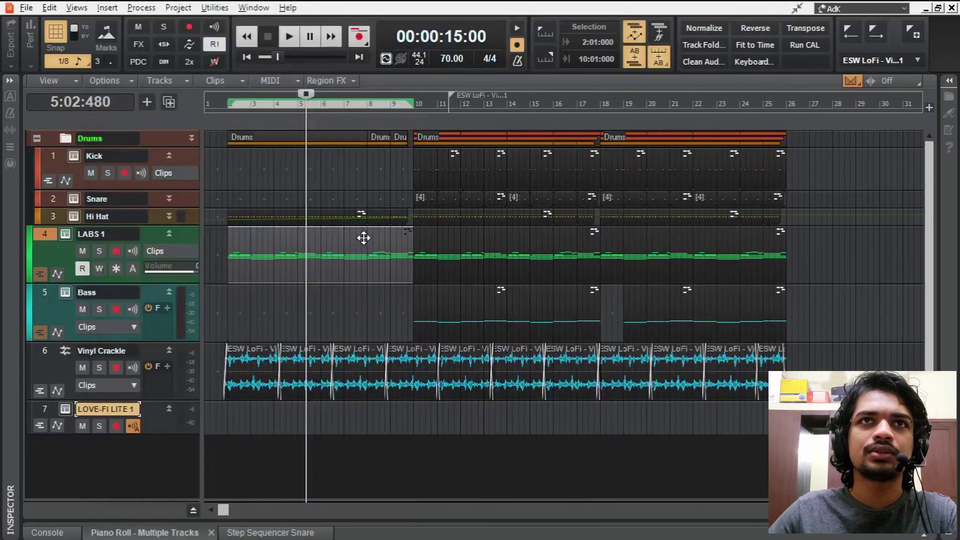
left_click_drag(293, 241, 267, 429)
double_click(282, 414)
Delete the short melody notes above the chords in measures 6 to 9 of the LOVE-FI LITE clip
left_click_drag(327, 242, 285, 217)
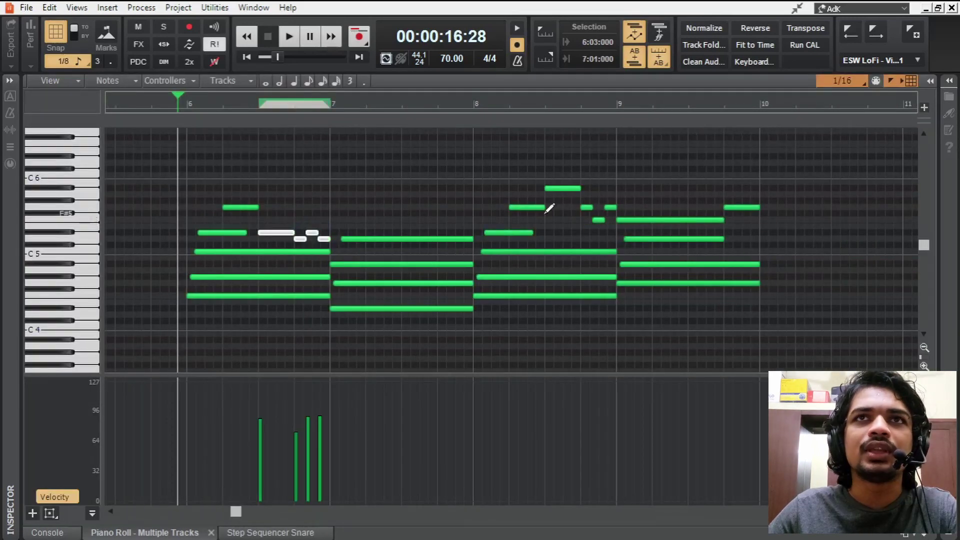
left_click_drag(525, 175, 620, 220)
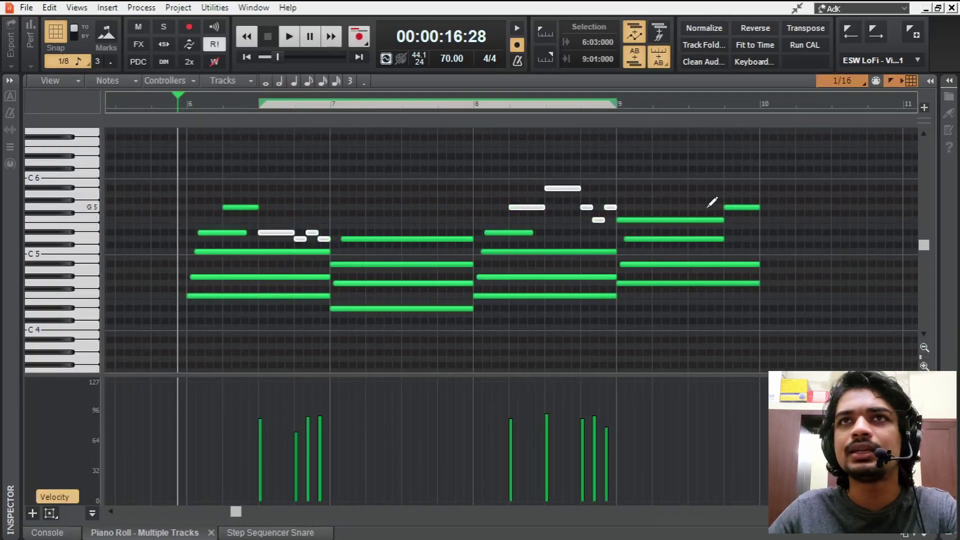
left_click(742, 207, "ctrl")
key("Delete")
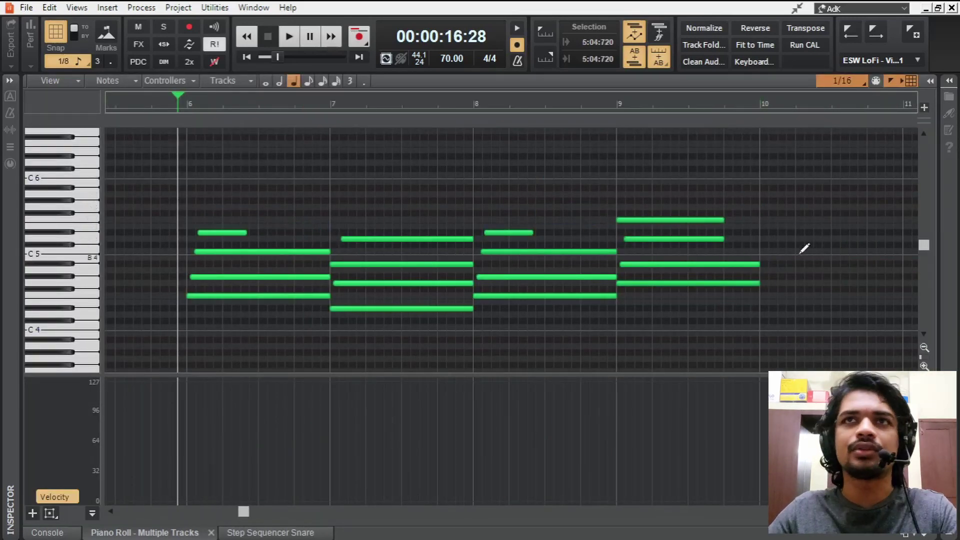
Quantize all notes of the LOVE-FI LITE clip to a Whole duration at 90 percent strength
left_click_drag(798, 169, 159, 354)
key("q")
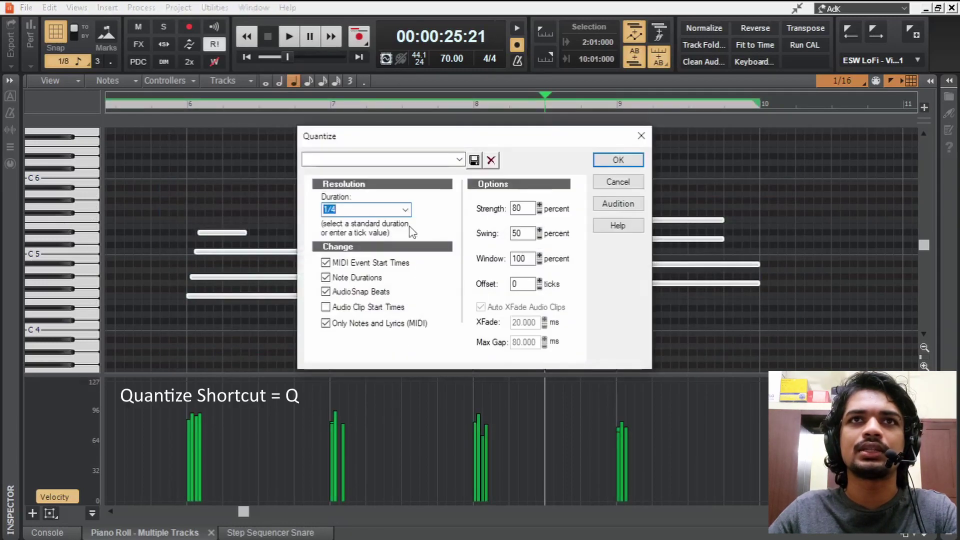
left_click(406, 212)
left_click(331, 217)
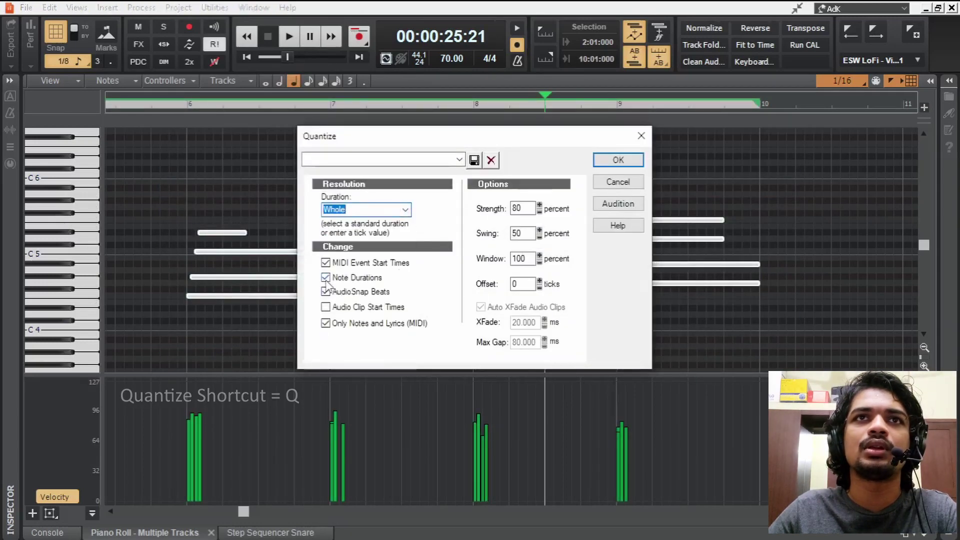
double_click(526, 208)
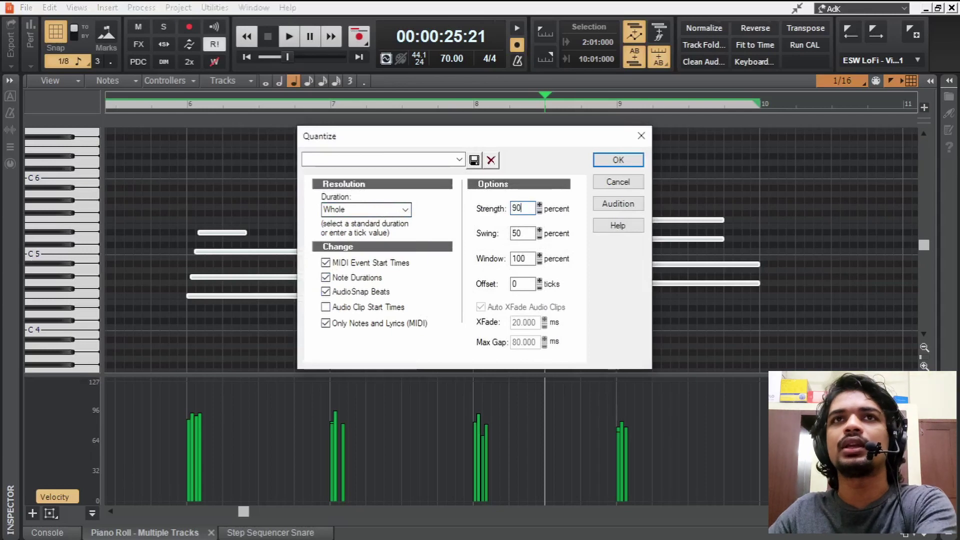
type("90")
left_click(620, 159)
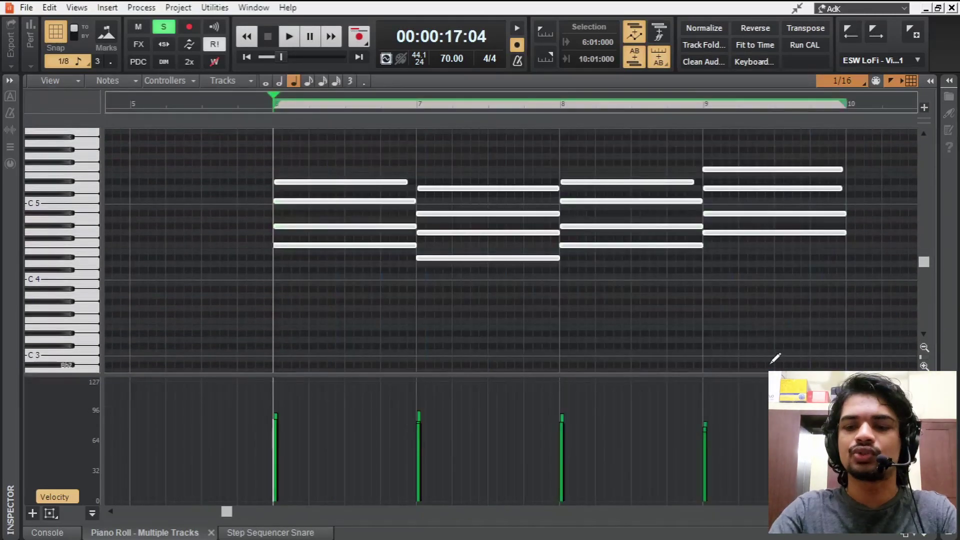
Raise the quantized LOVE-FI LITE notes by one octave, audition them with the track soloed, and close the piano roll
scroll(770, 367, "down", 3)
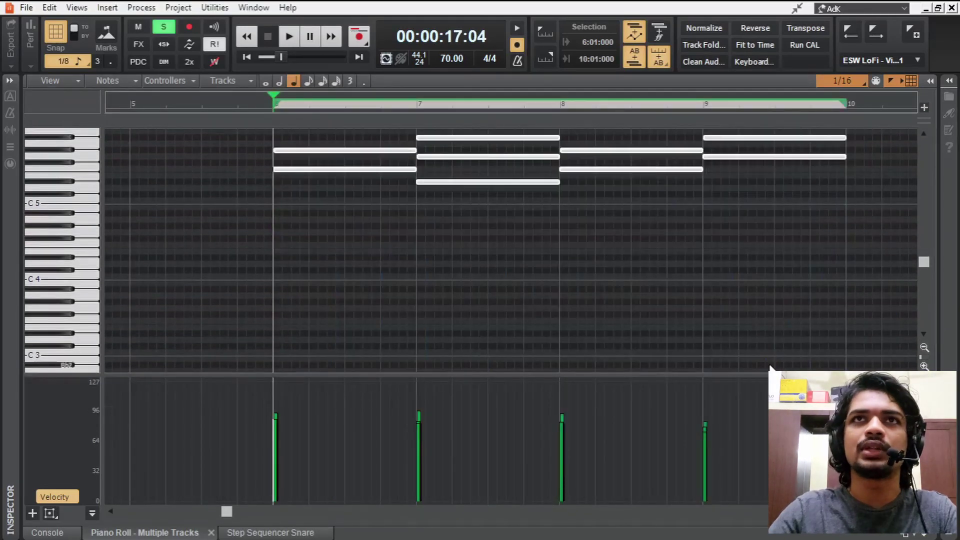
scroll(737, 306, "down", 1)
scroll(726, 294, "up", 4)
key("space")
key("space")
key("d")
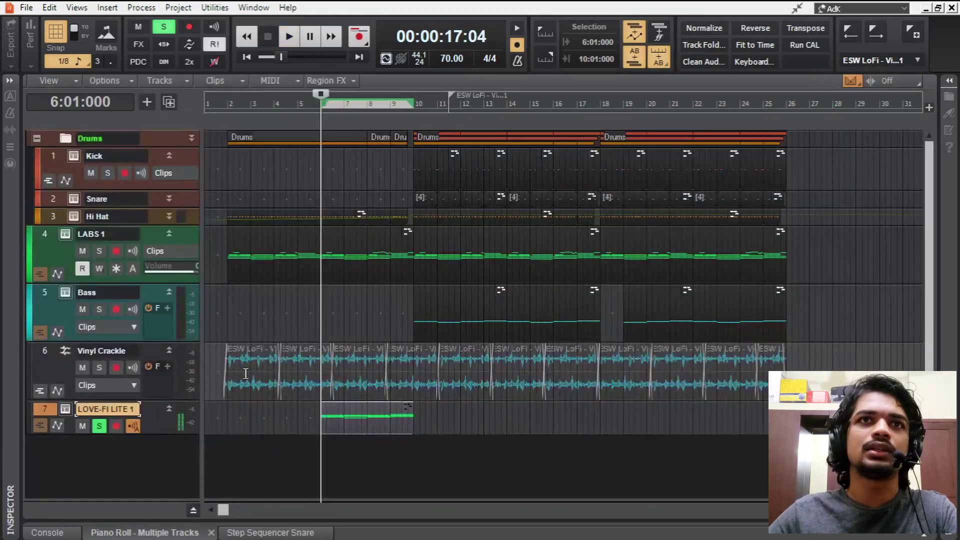
Show the LOVE-FI LITE channel strip, lower its volume fader well below 0 dB, and play the full mix from measure 6
left_click(8, 81)
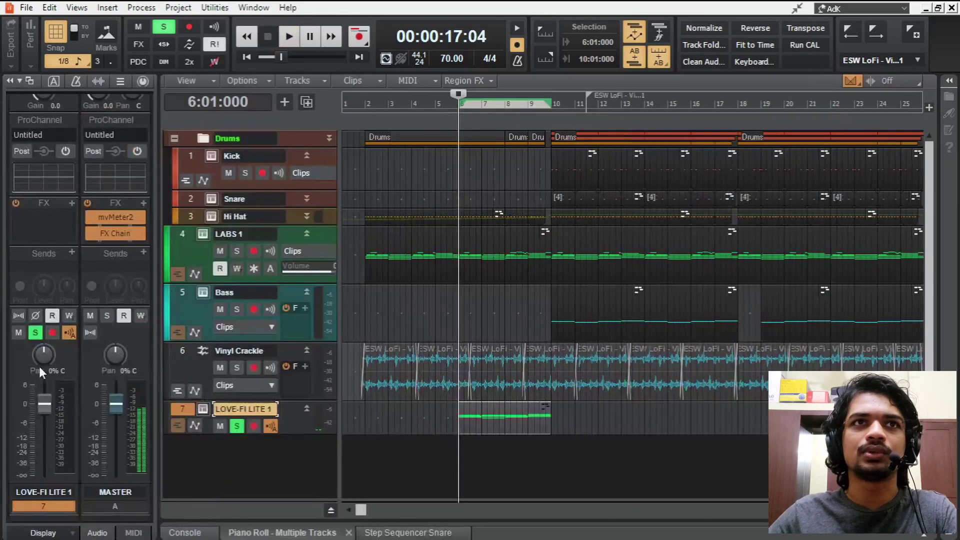
left_click_drag(44, 404, 40, 458)
key("space")
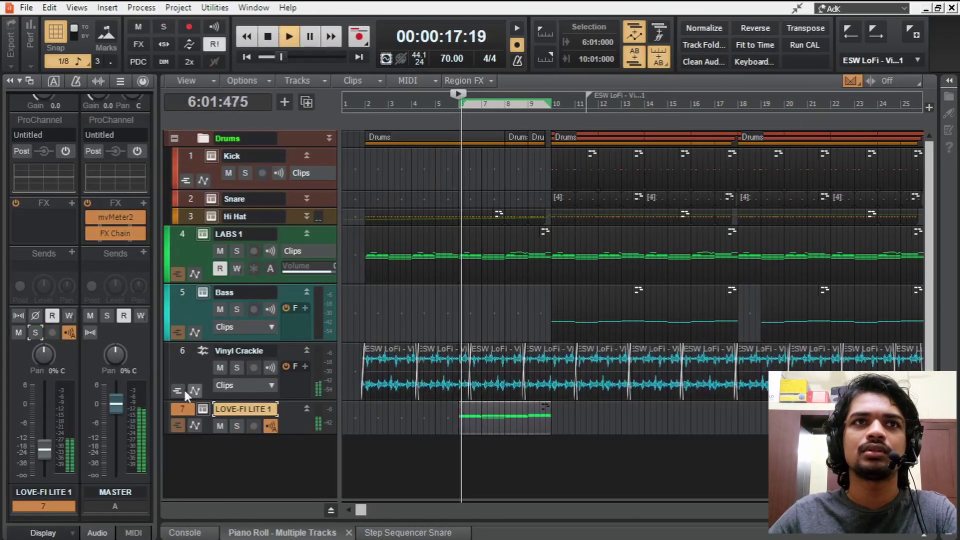
key("space")
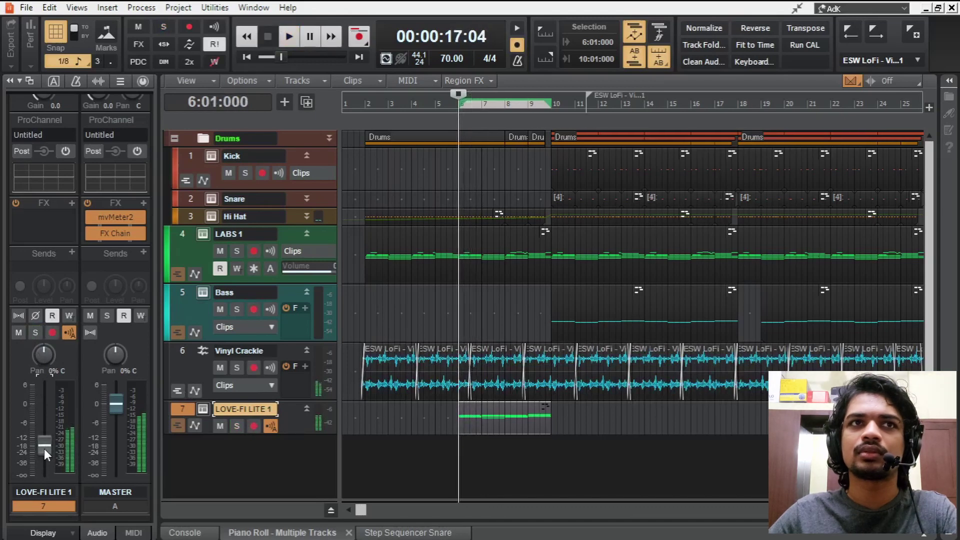
Add a send to RVB RAUM on the LOVE-FI LITE track, audition it, and trim the track volume to about -16.6 dB
left_click(72, 253)
left_click(107, 320)
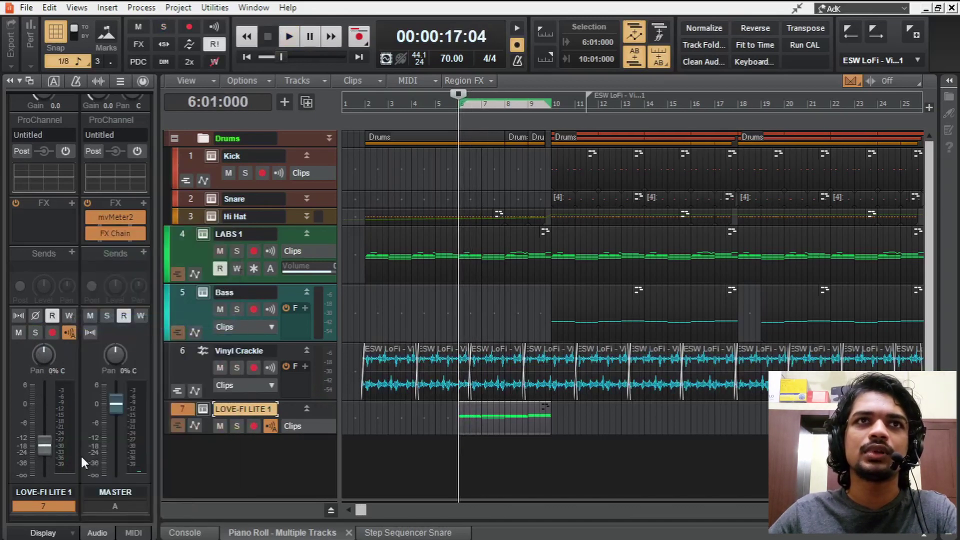
key("space")
key("space")
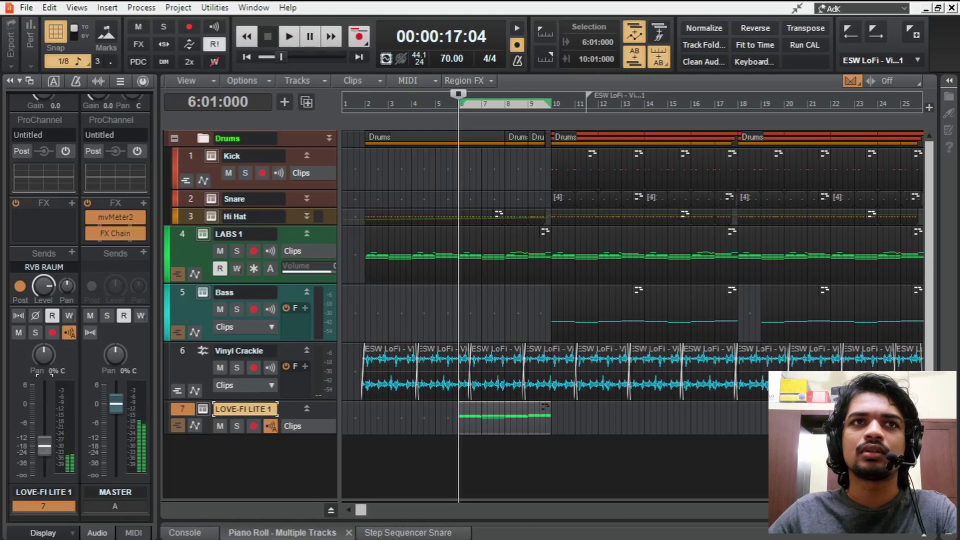
left_click_drag(44, 443, 44, 448)
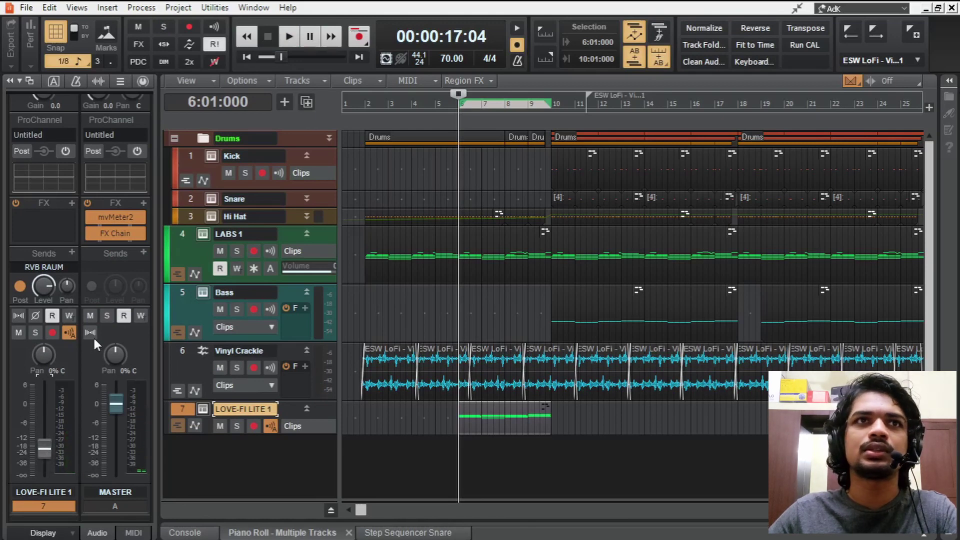
Solo LOVE-FI LITE, search the audio effects for "panca", and add PanCake2 to the track's effects
left_click(35, 333)
key("b")
left_click(852, 118)
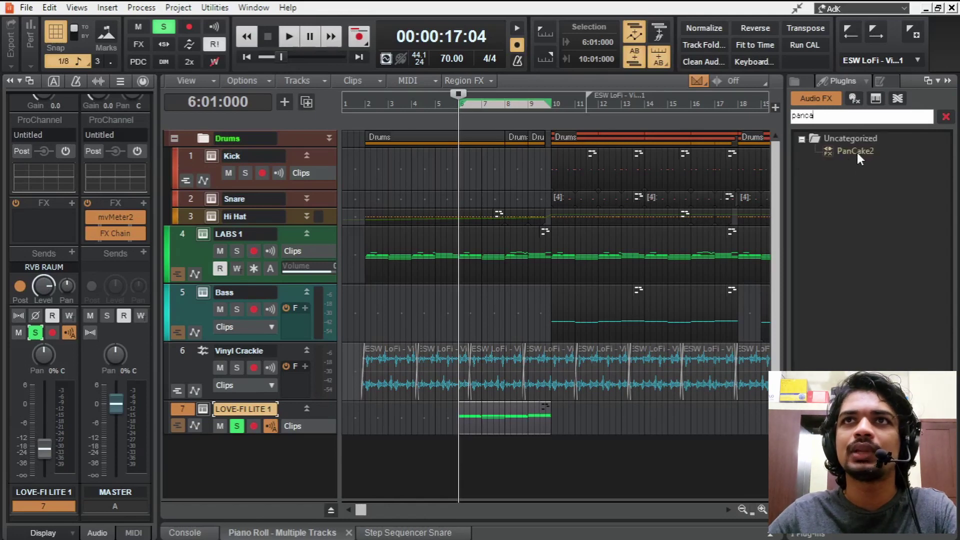
left_click_drag(856, 149, 45, 217)
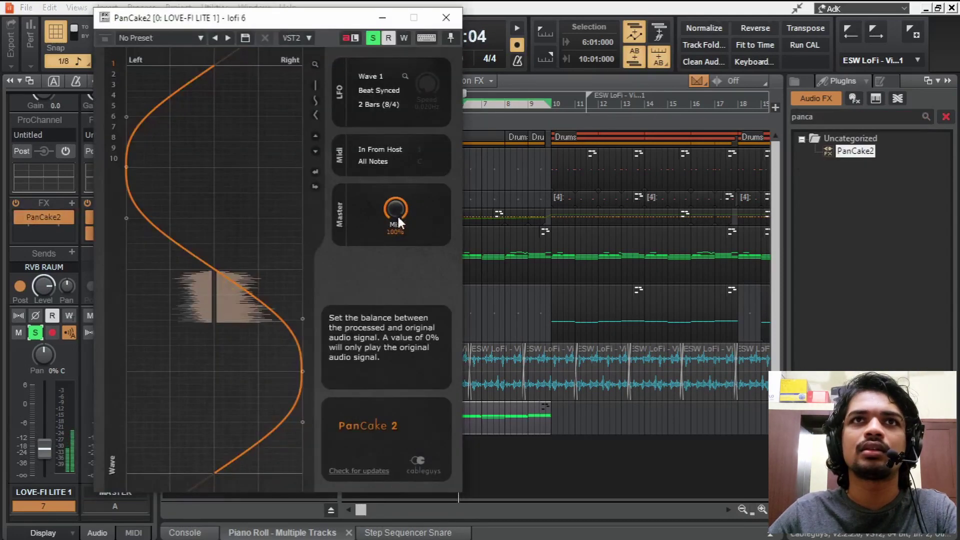
Set PanCake2's beat-synced rate to 1/8, reduce its mix during playback, and close the plug-in
left_click(405, 103)
left_click(397, 169)
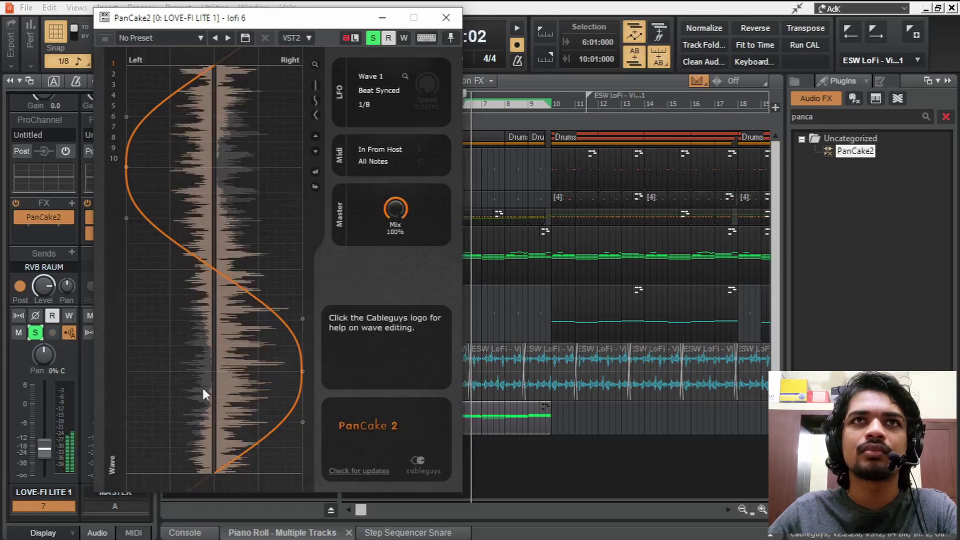
left_click_drag(395, 209, 395, 228)
key("space")
left_click(446, 17)
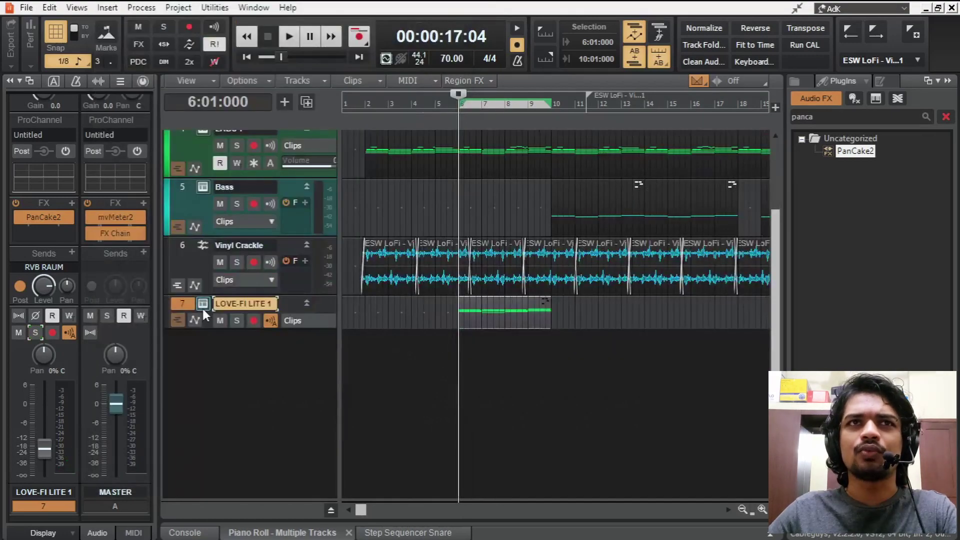
Open the LOVE-FI LITE instrument window to view its settings, and play the arrangement from measure 10
left_click(203, 307)
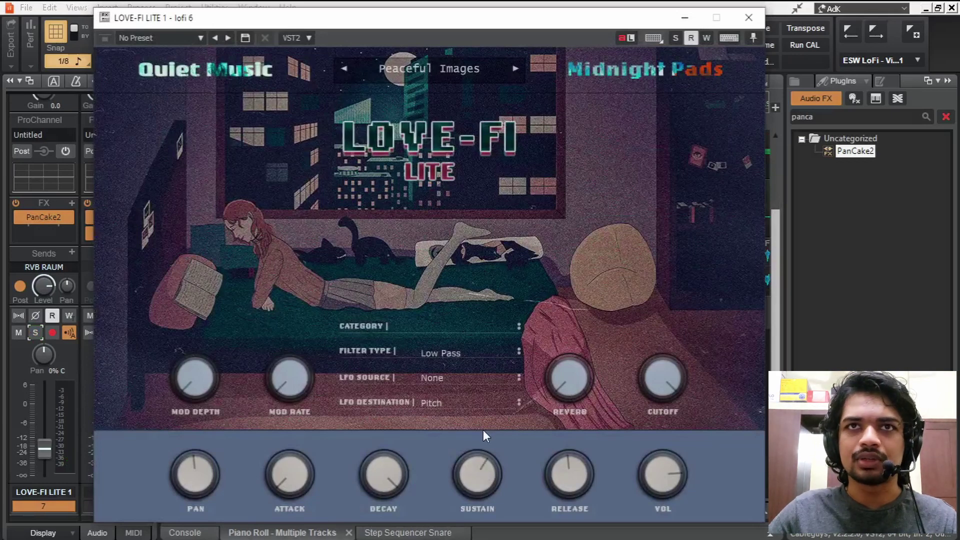
key("space")
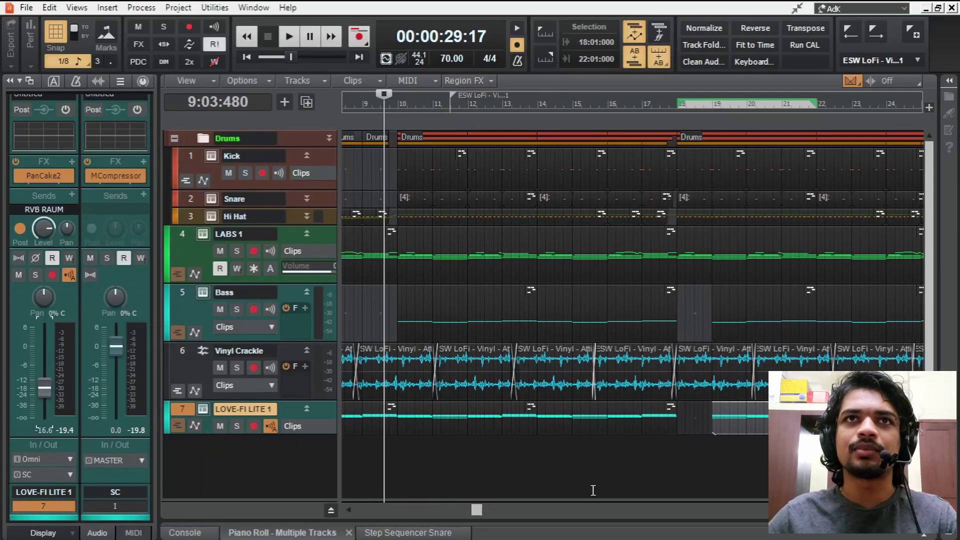
left_click(399, 187)
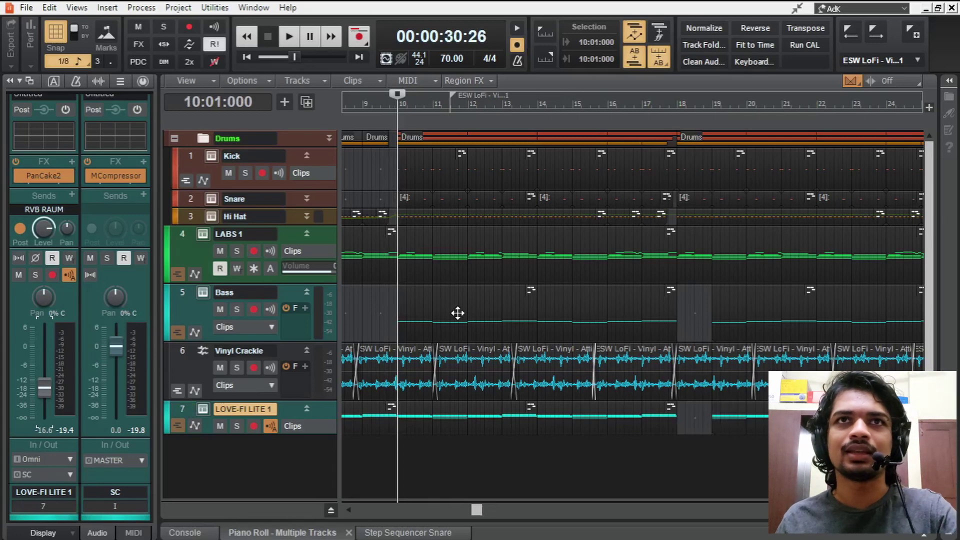
key("space")
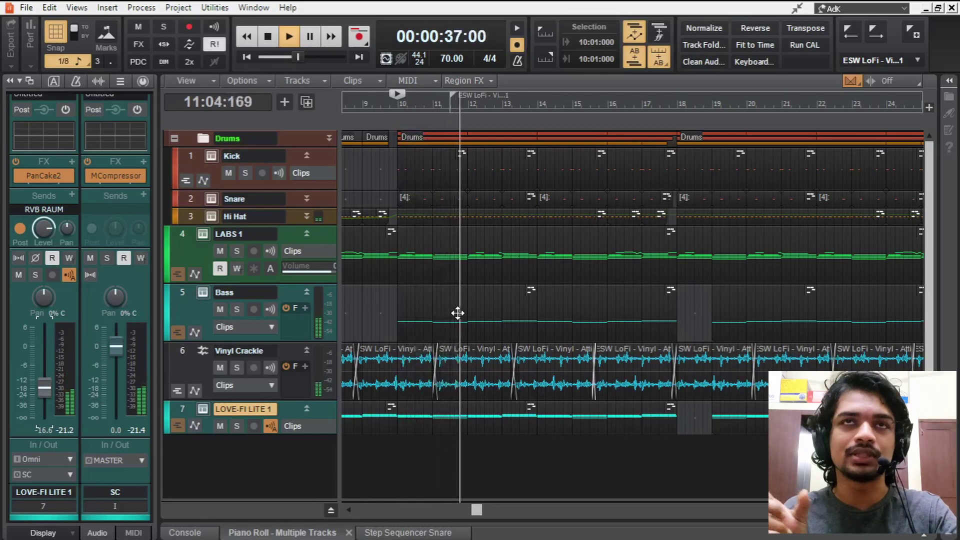
key("space")
Add the Keyzone Classic instrument on a new track below LOVE-FI LITE, choose the Rhodes Piano program, and close its window
key("b")
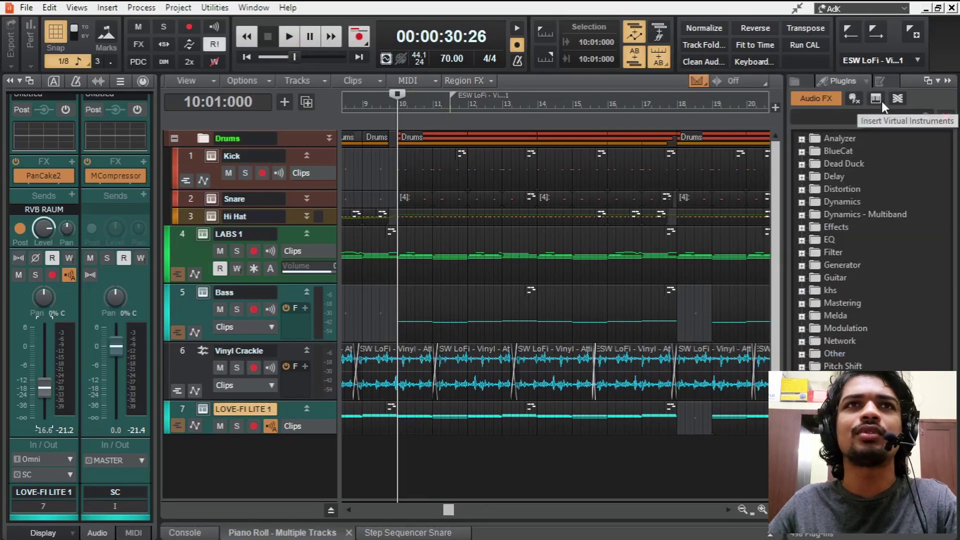
left_click(881, 101)
left_click(529, 67)
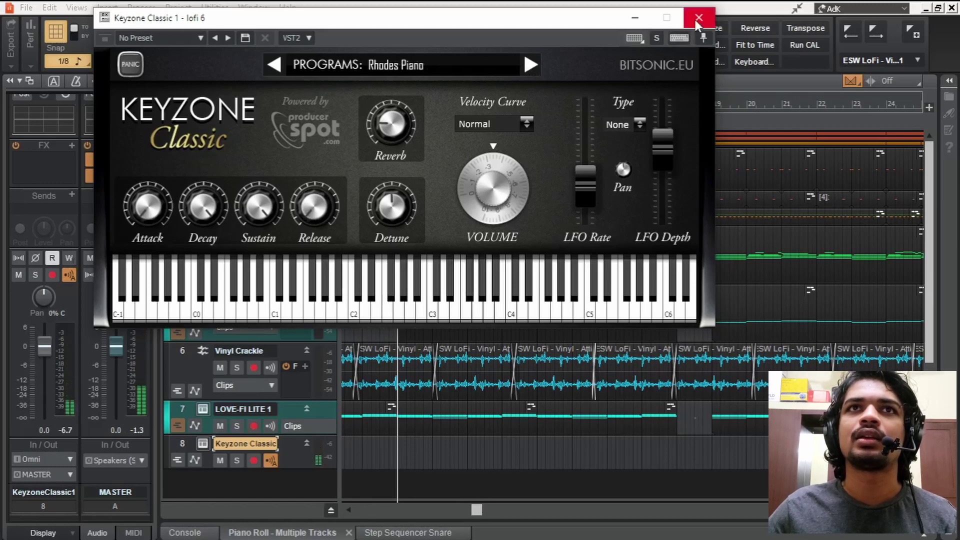
left_click(196, 300)
Shorten the grace note just before the long note at measure 11, beat 3 of the Keyzone Classic melody, and audition the phrase
left_click_drag(204, 241, 197, 342)
left_click(400, 315)
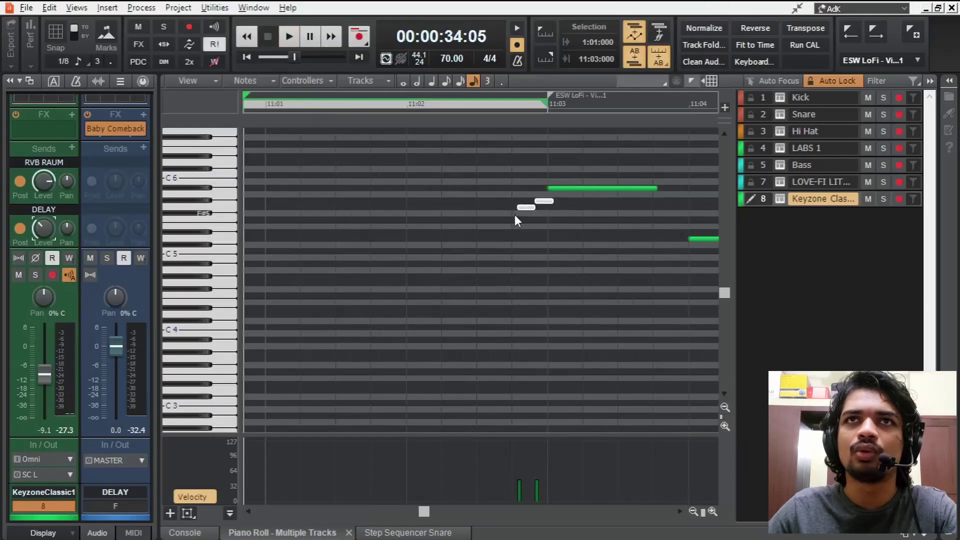
key("t")
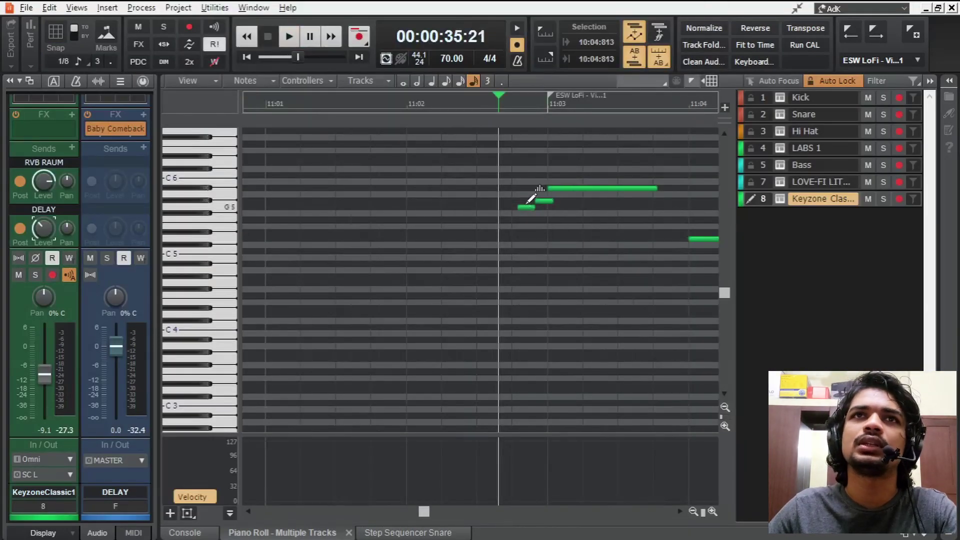
key("space")
key("space")
left_click_drag(552, 200, 545, 201)
key("space")
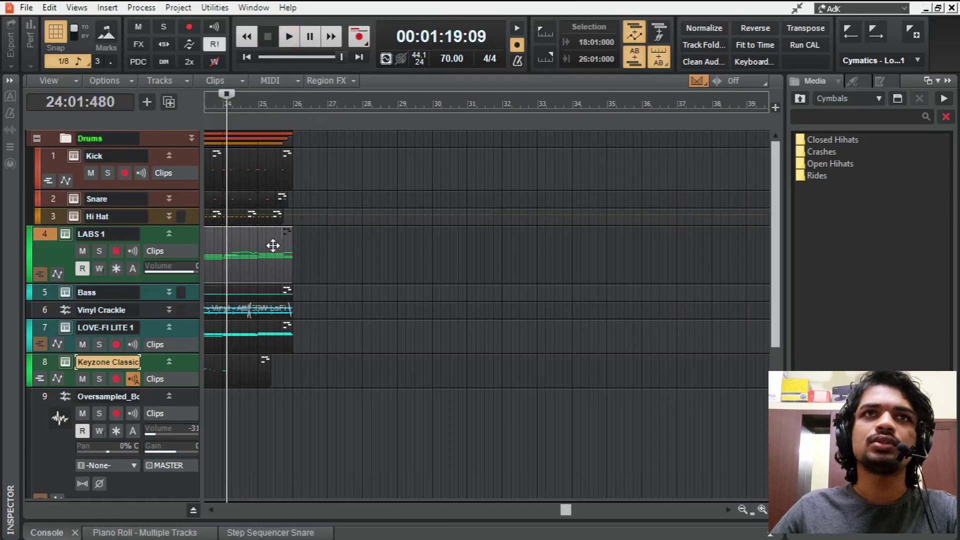
Draw a one-beat ending note at the start of measure 26 in the LABS 1 melody and play the ending
double_click(272, 245)
mouse_move(407, 305)
left_mouse_down()
mouse_move(442, 285)
mouse_move(444, 295)
left_mouse_up()
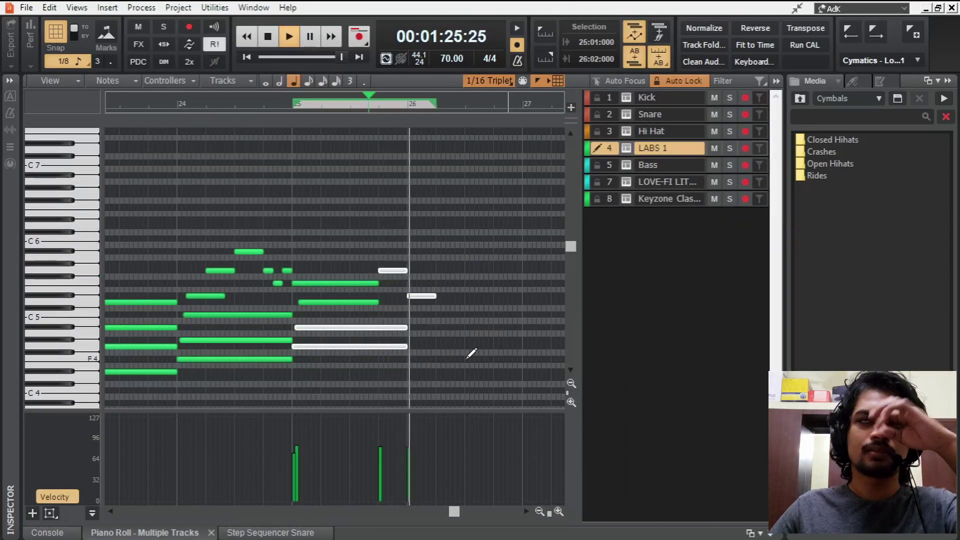
key("space")
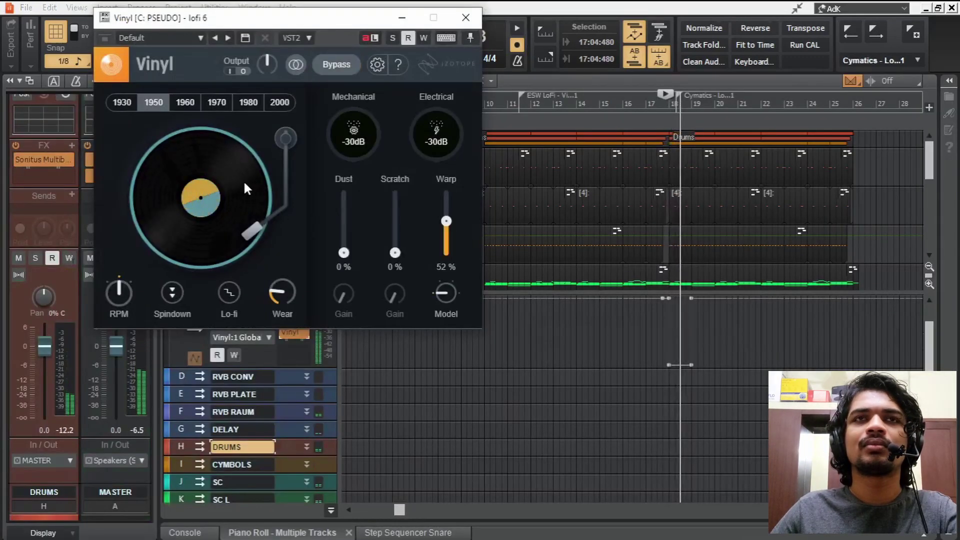
Select the LABS 1 track and review the tracks of the whole arrangement
left_click(243, 179)
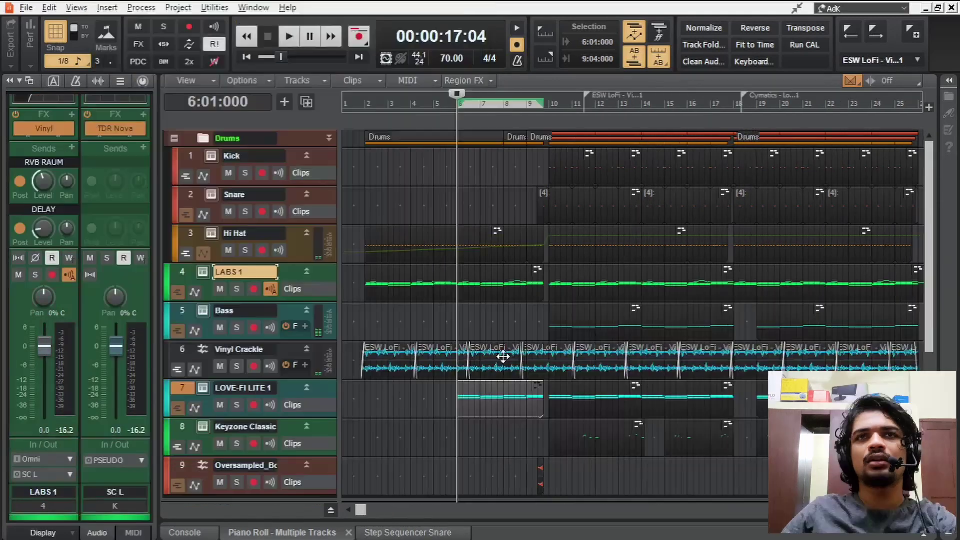
scroll(503, 356, "down", 3)
scroll(430, 364, "up", 3)
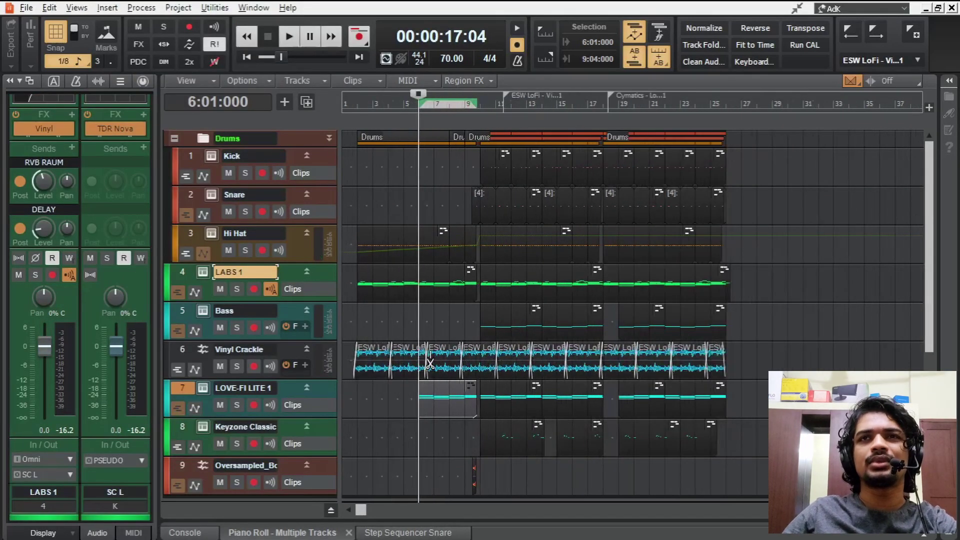